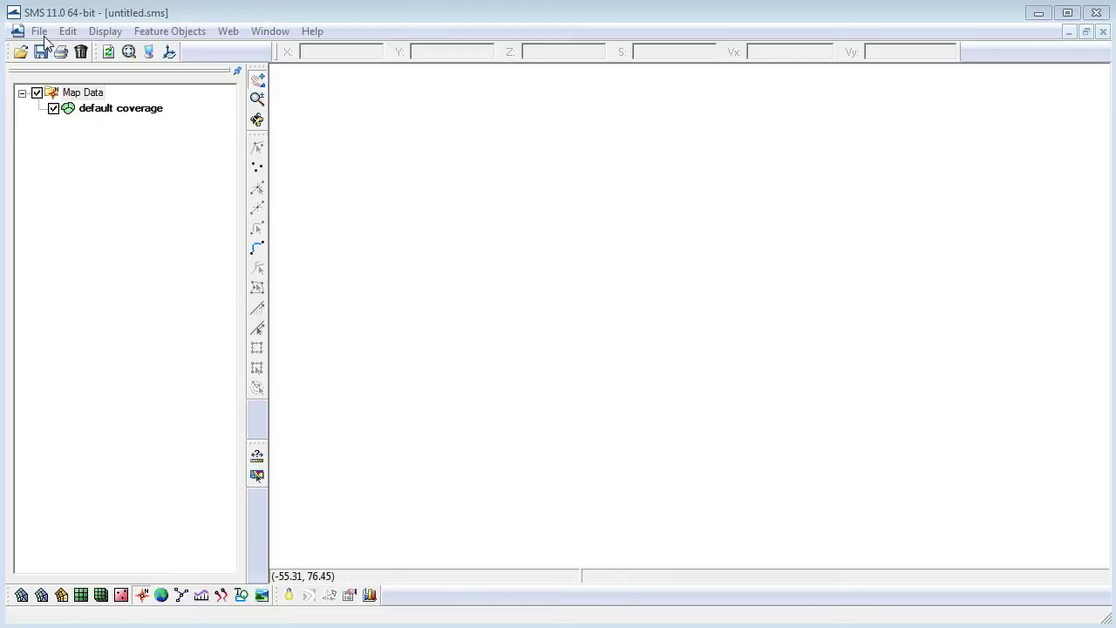
# - Open the madora_ad.sms project from the data files folder
pyautogui.click(40, 32)
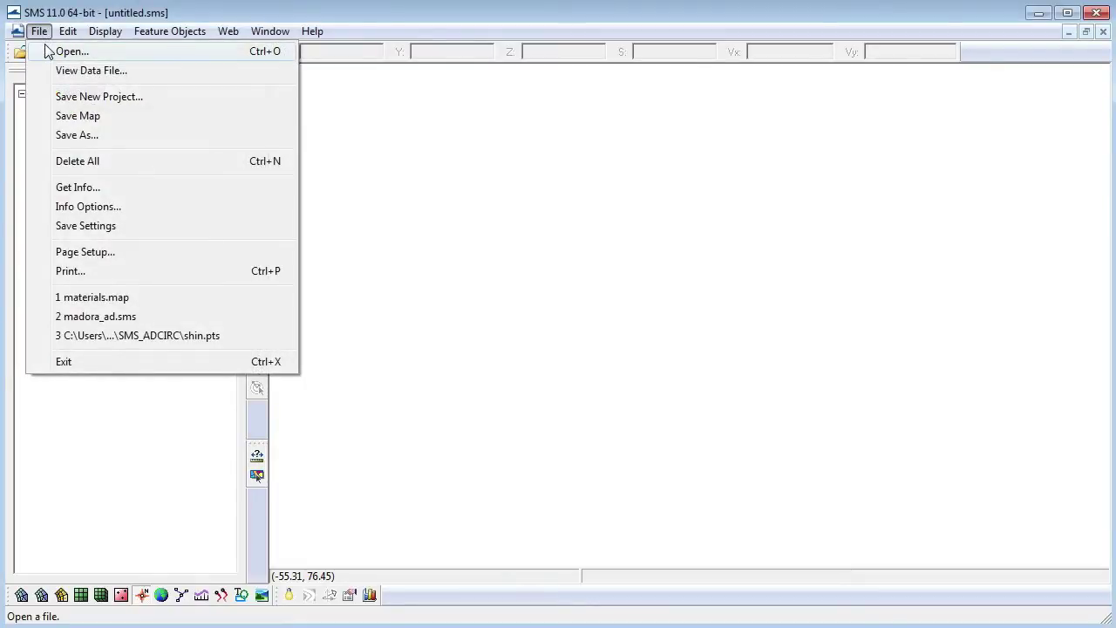
pyautogui.click(44, 50)
pyautogui.click(454, 332)
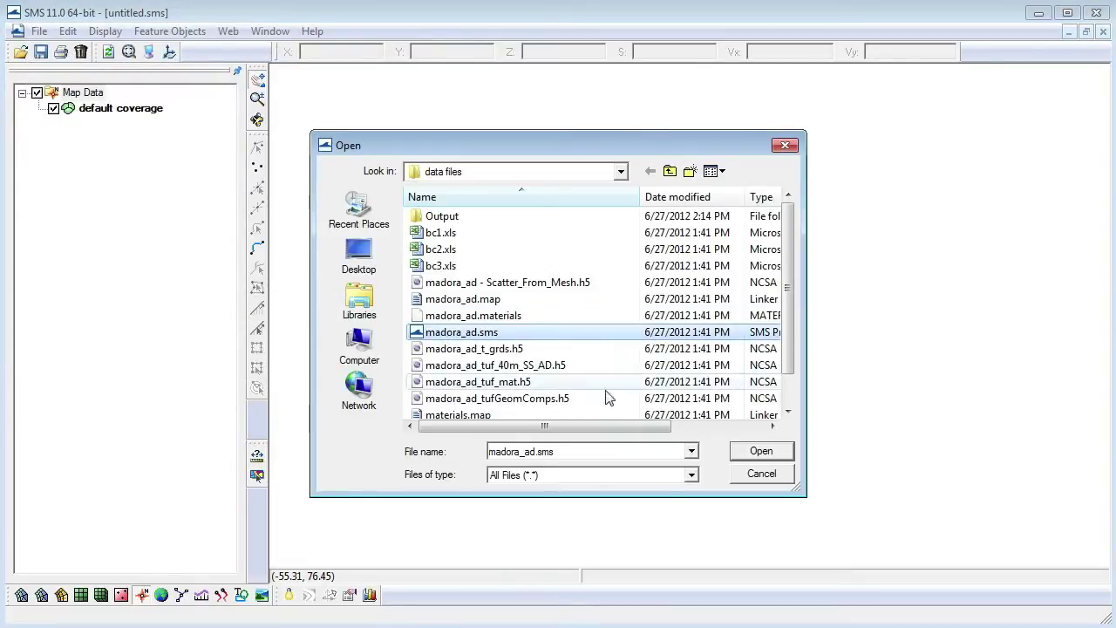
pyautogui.click(761, 450)
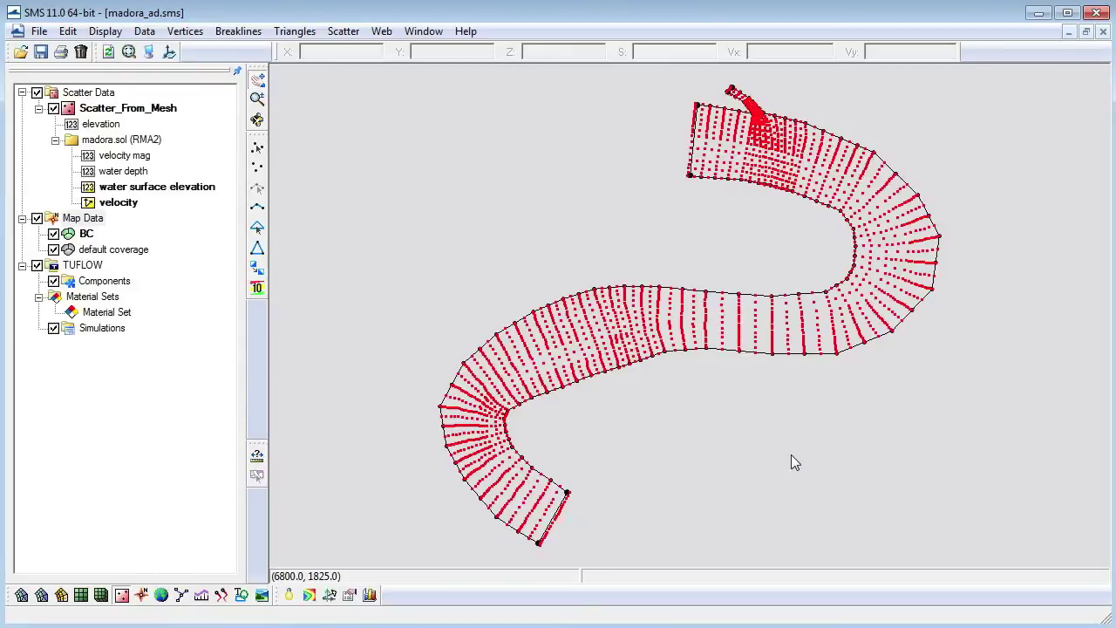
# - Hide the scatter points and show the scatter boundary with colour-filled contours
pyautogui.click(149, 53)
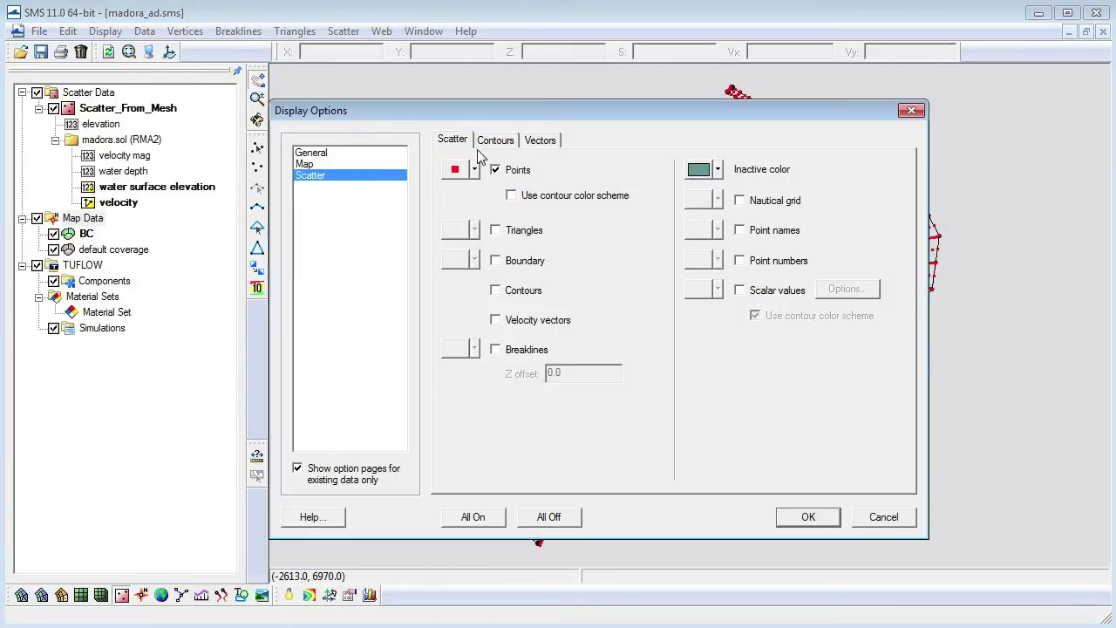
pyautogui.click(495, 171)
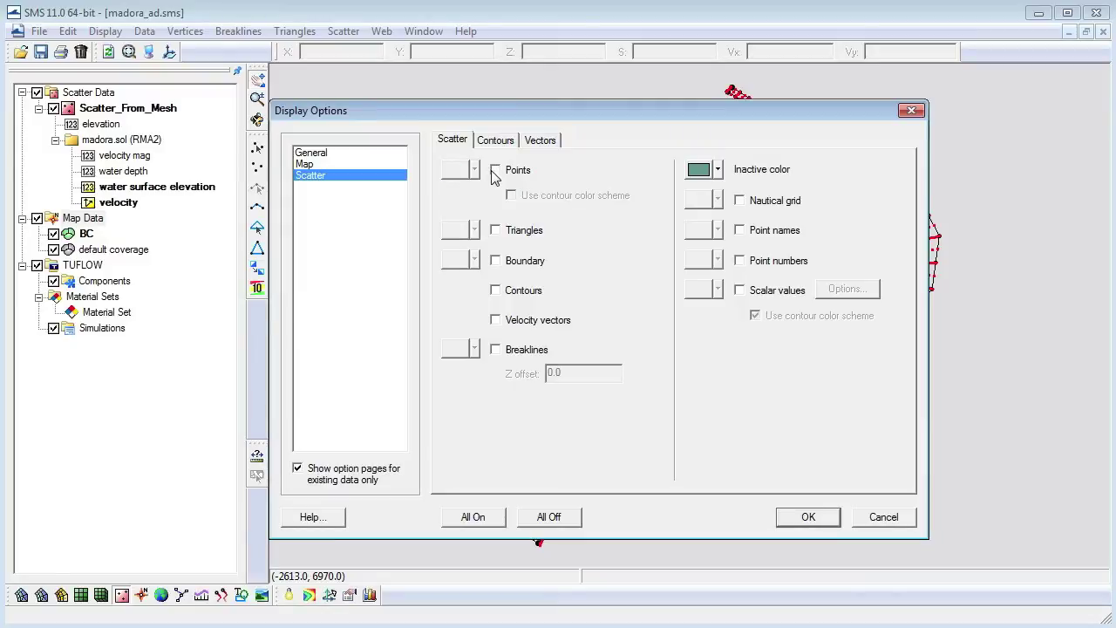
pyautogui.click(495, 260)
pyautogui.click(496, 291)
pyautogui.click(498, 140)
pyautogui.click(558, 187)
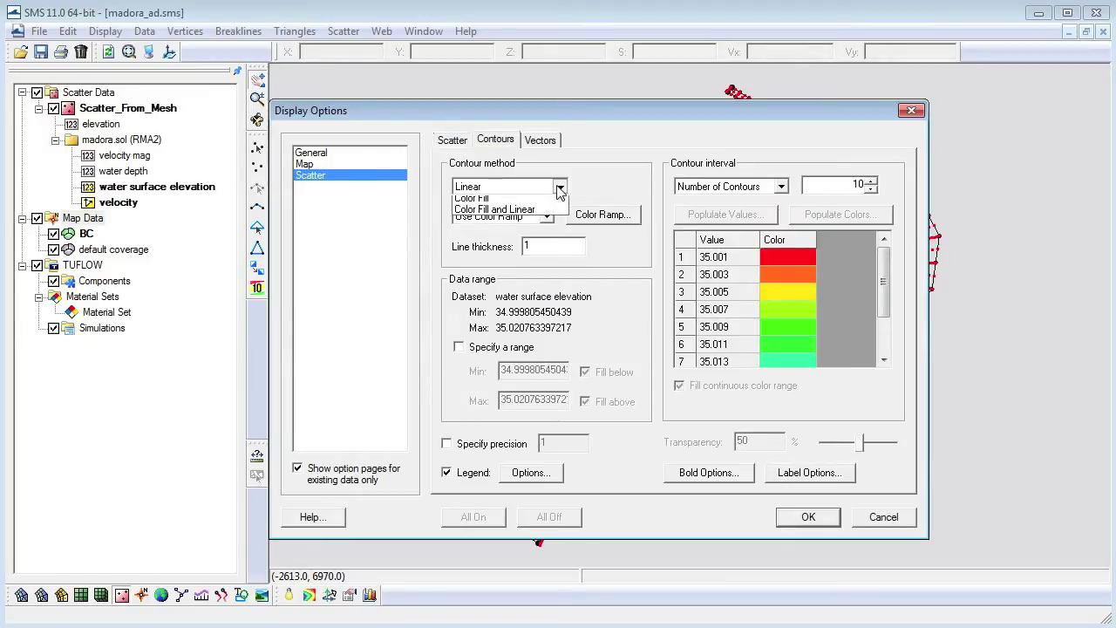
pyautogui.click(546, 214)
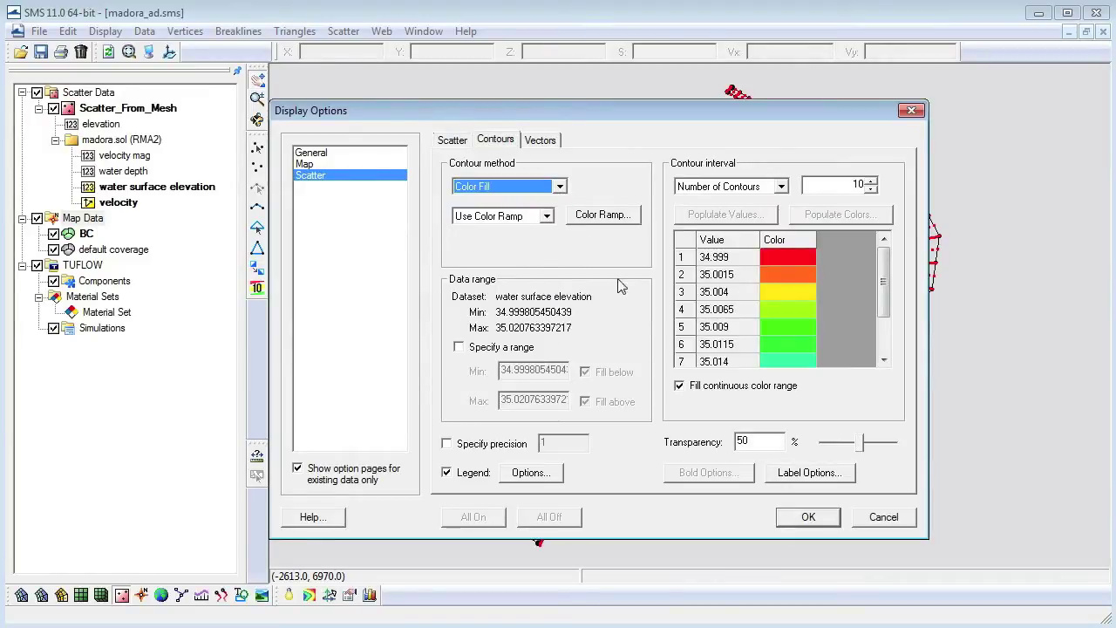
pyautogui.click(804, 515)
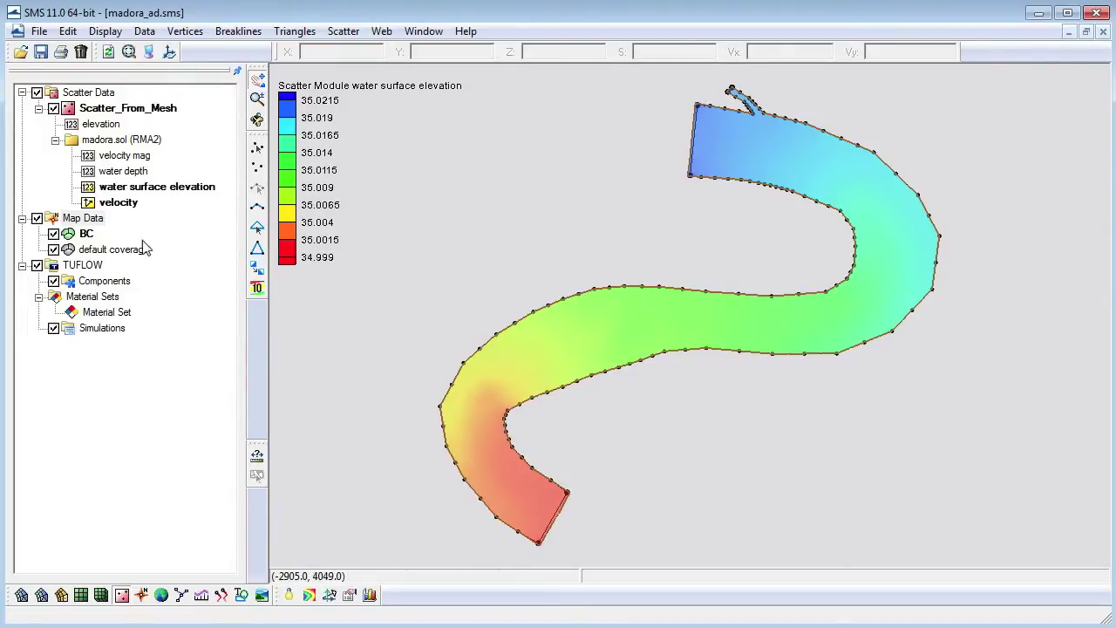
pyautogui.click(81, 220)
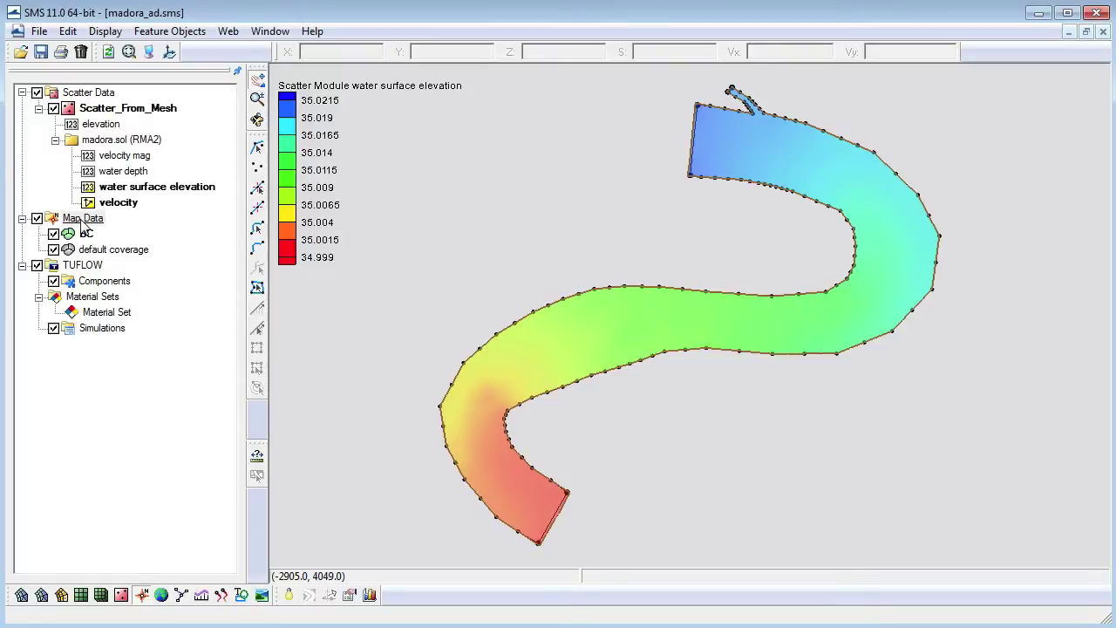
# - Create a new Map Data coverage named 'tuflow grid' of type TUFLOW 2D Grid Extents
pyautogui.rightClick(83, 224)
pyautogui.click(109, 231)
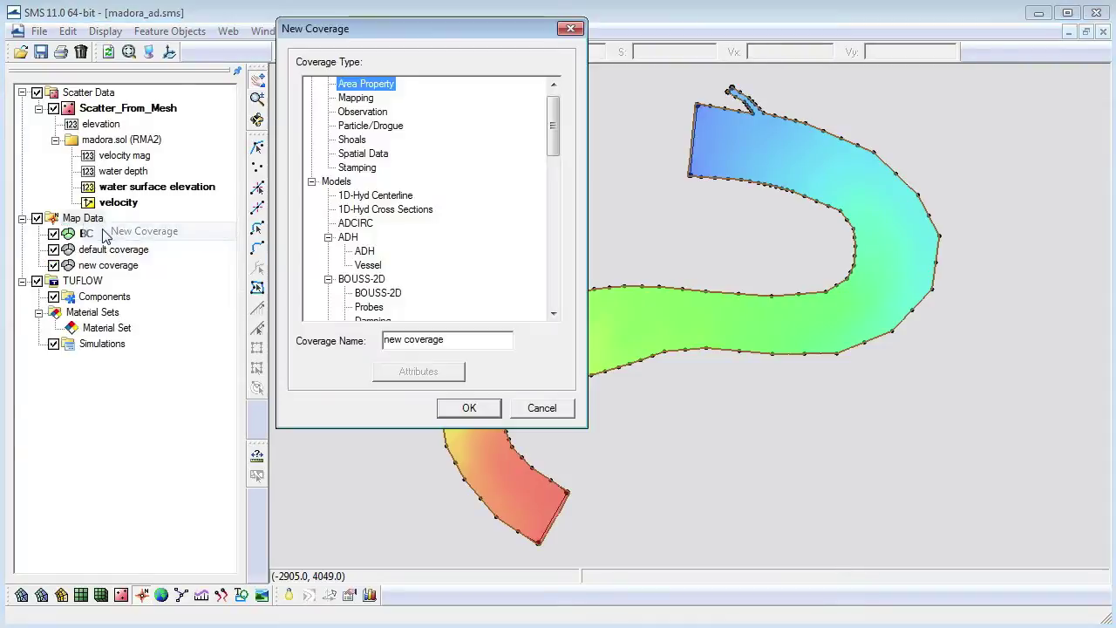
pyautogui.moveTo(475, 342); pyautogui.dragTo(348, 347)
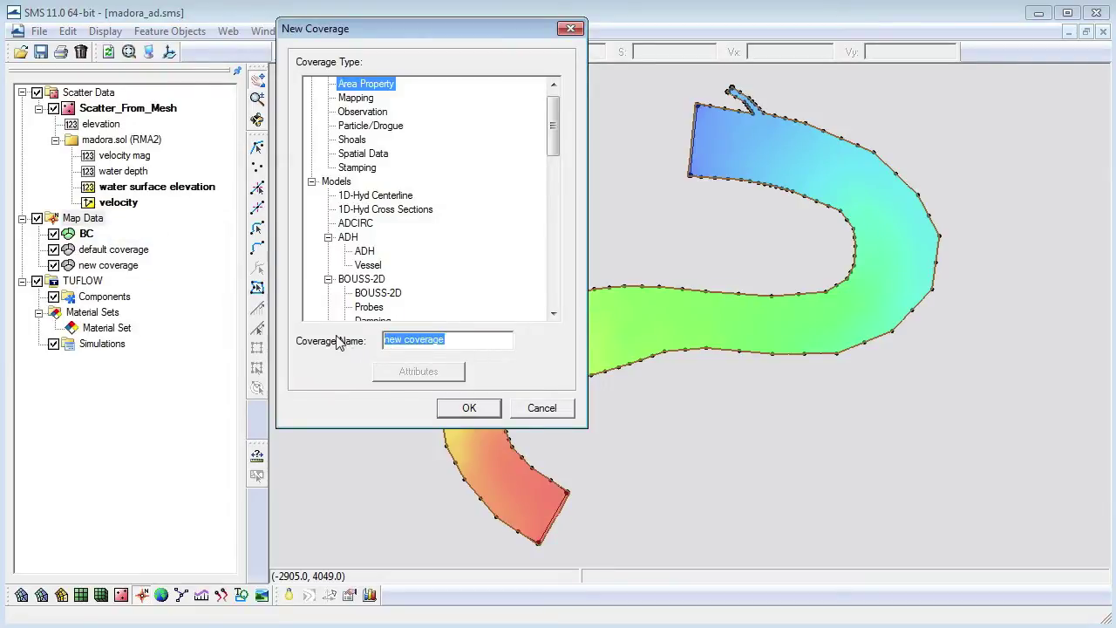
pyautogui.write('tuflow')
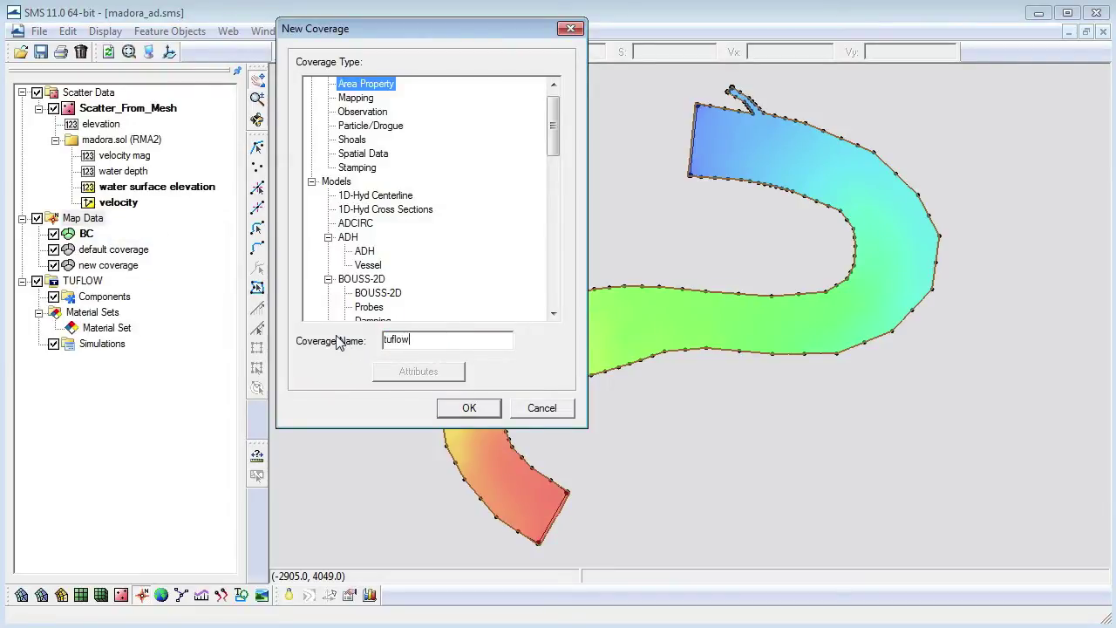
pyautogui.write(' grid')
pyautogui.moveTo(552, 122); pyautogui.dragTo(552, 259)
pyautogui.click(415, 238)
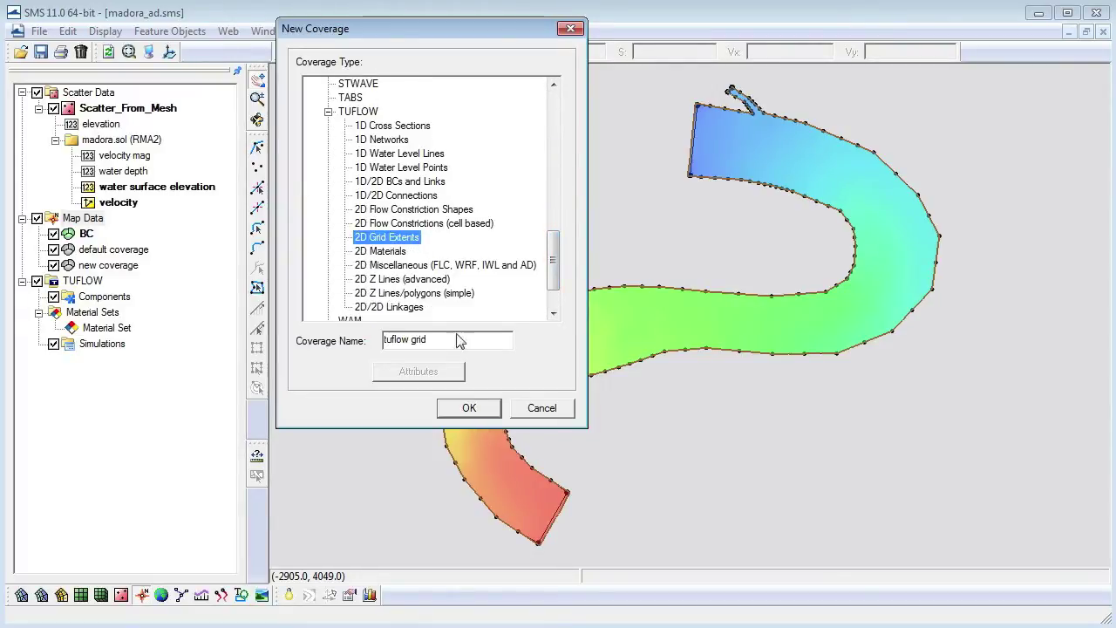
# - Add the coverage and draw a rectangular 2D grid frame around the entire river
pyautogui.click(468, 409)
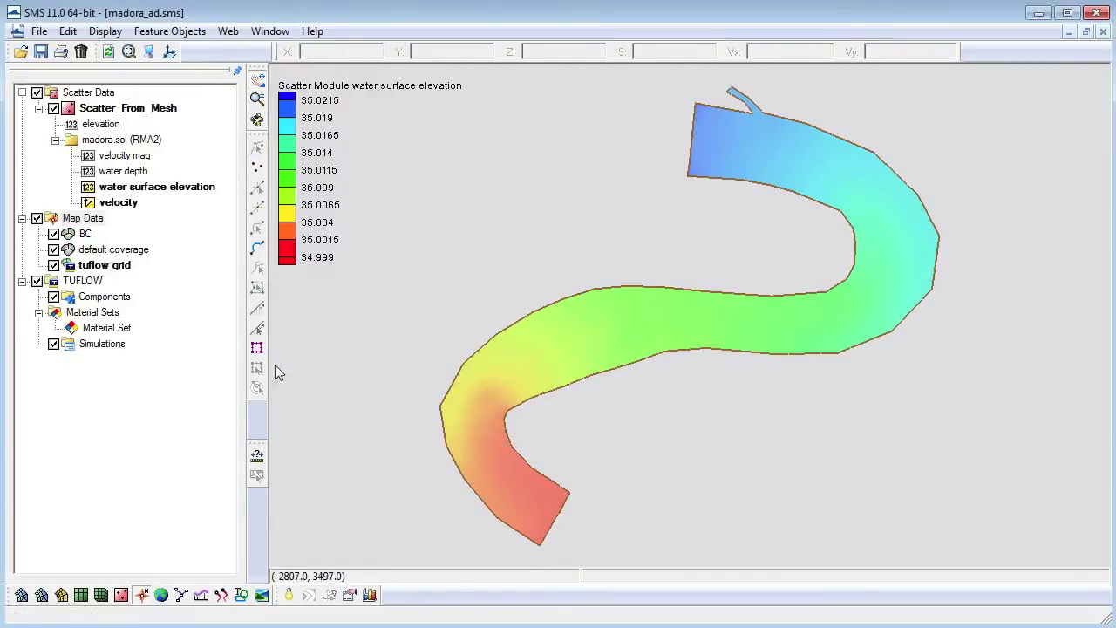
pyautogui.click(258, 349)
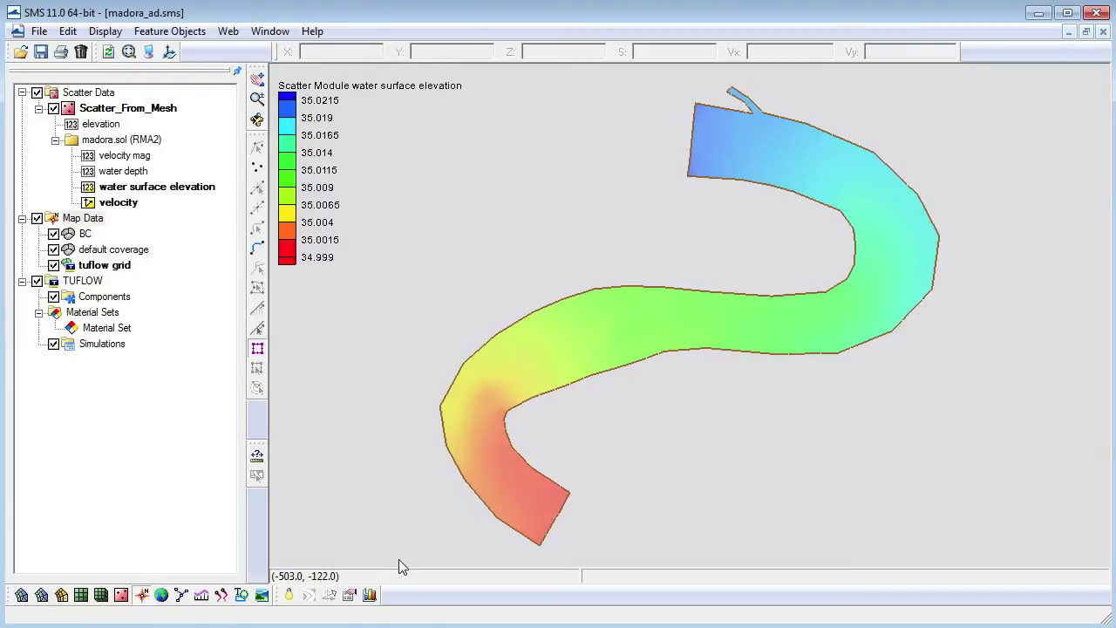
pyautogui.moveTo(723, 556); pyautogui.dragTo(1051, 558)
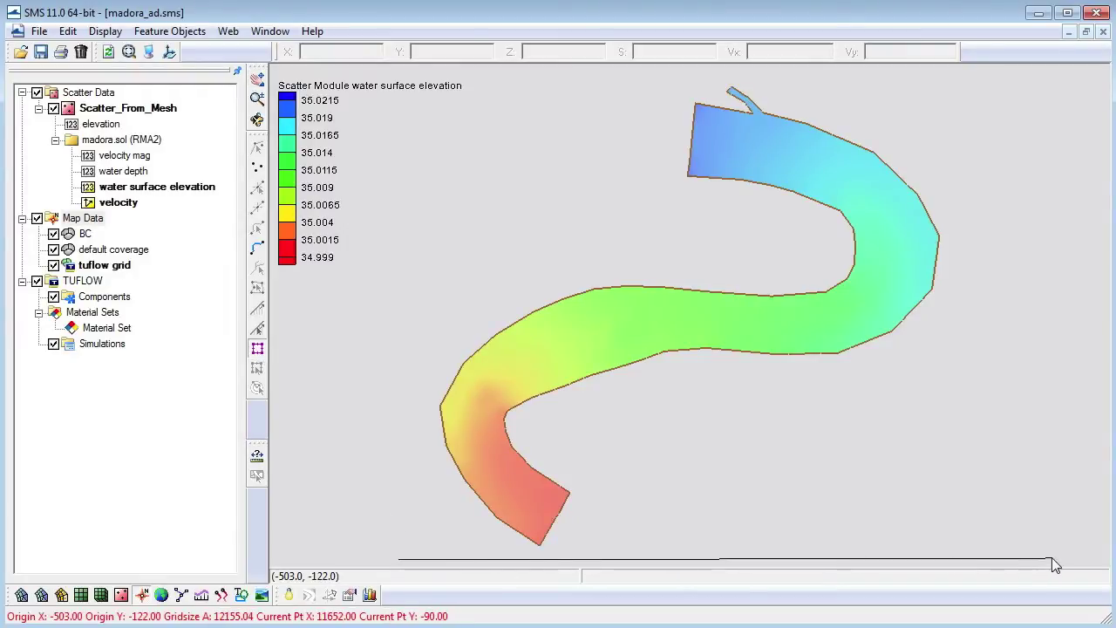
pyautogui.click(1052, 560)
pyautogui.click(1013, 71)
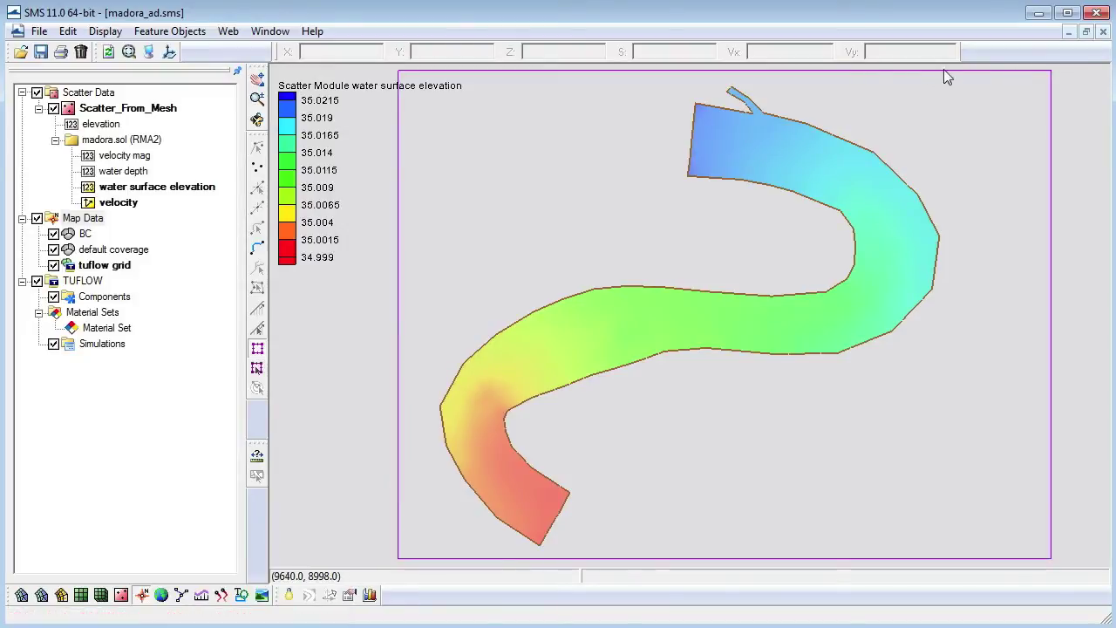
pyautogui.click(171, 33)
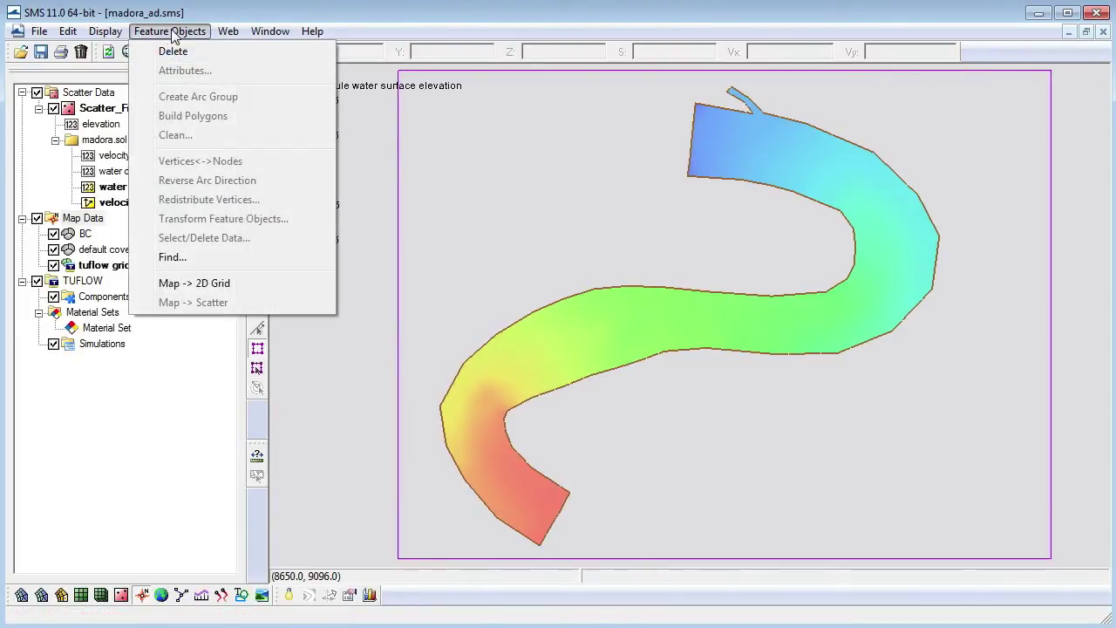
# - Set the grid cell size to 40 in the Map → 2D Grid settings
pyautogui.click(219, 282)
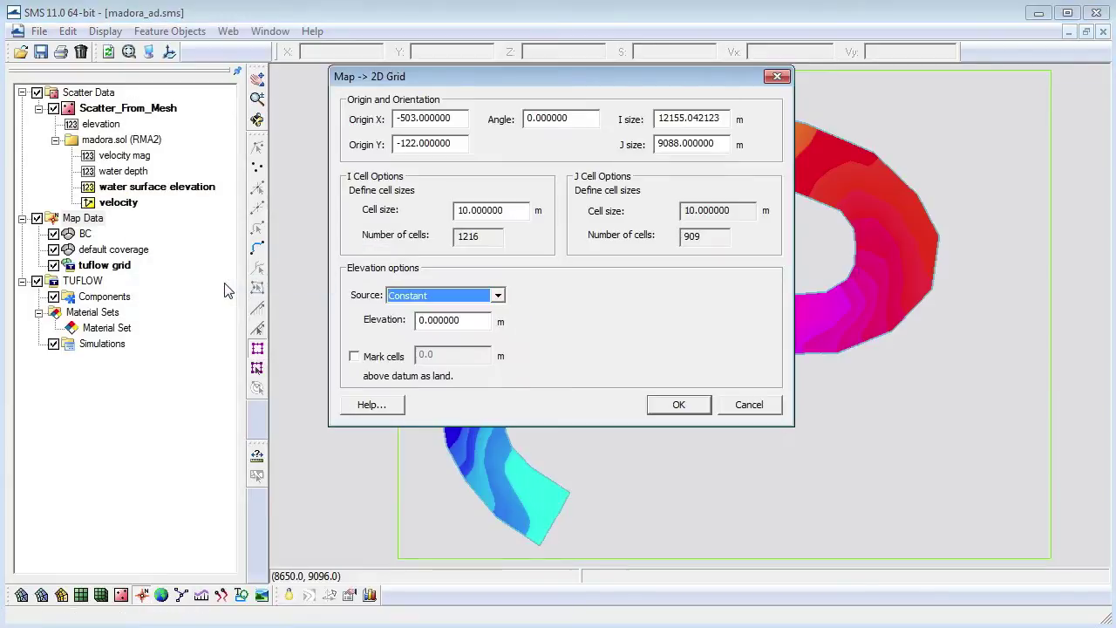
pyautogui.moveTo(519, 215); pyautogui.dragTo(452, 217)
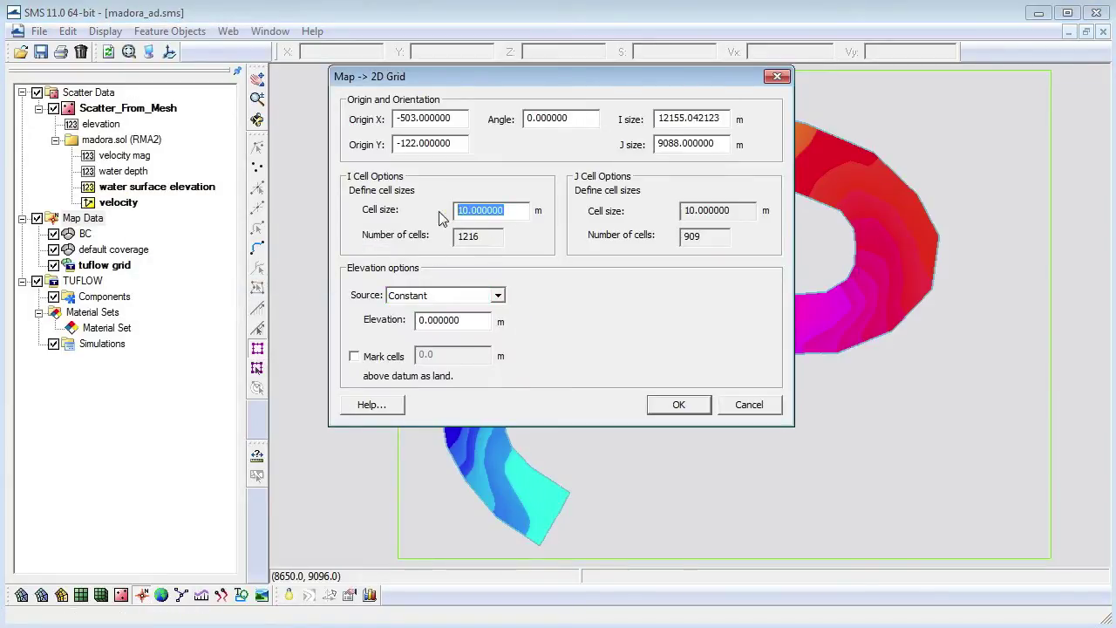
pyautogui.write('40')
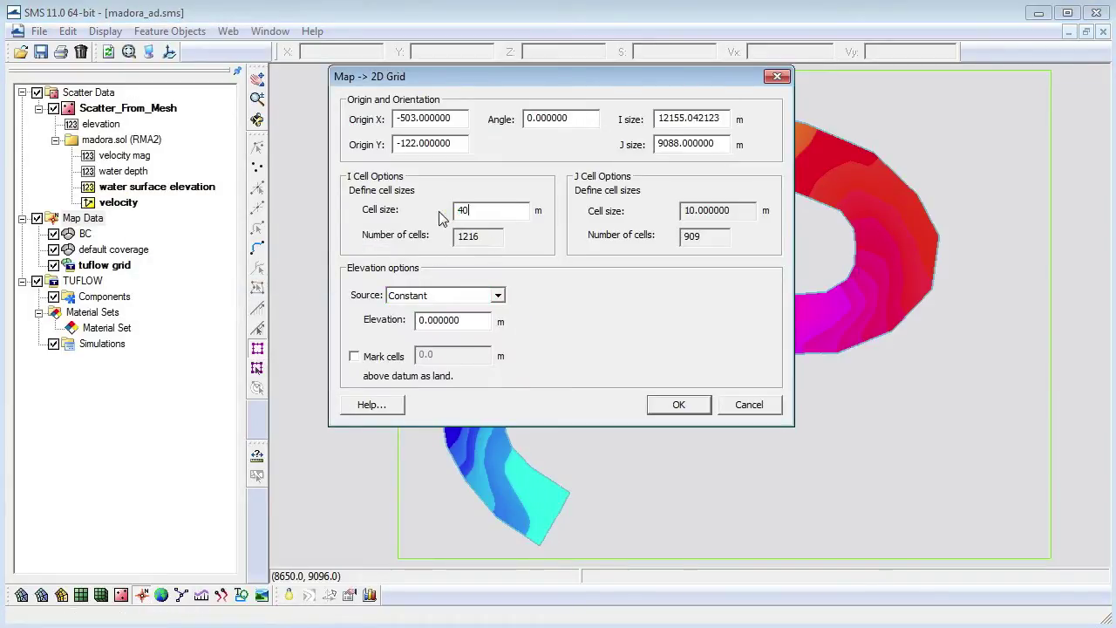
# - Take elevations from the scatter elevation dataset, extrapolation single value 35, and build the grid
pyautogui.click(498, 296)
pyautogui.click(477, 312)
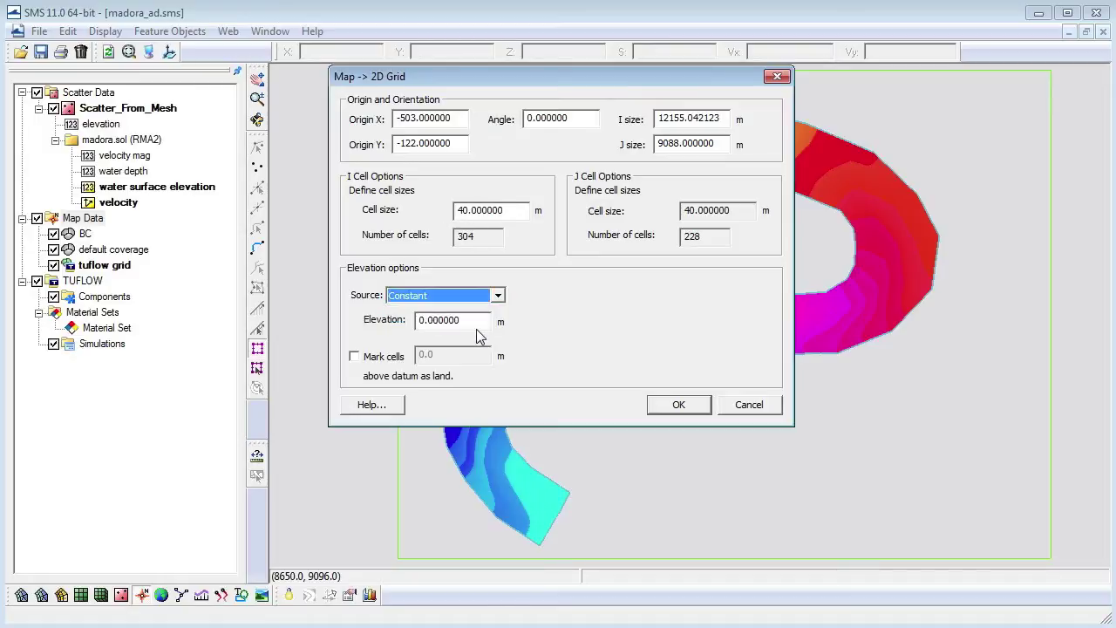
pyautogui.click(497, 296)
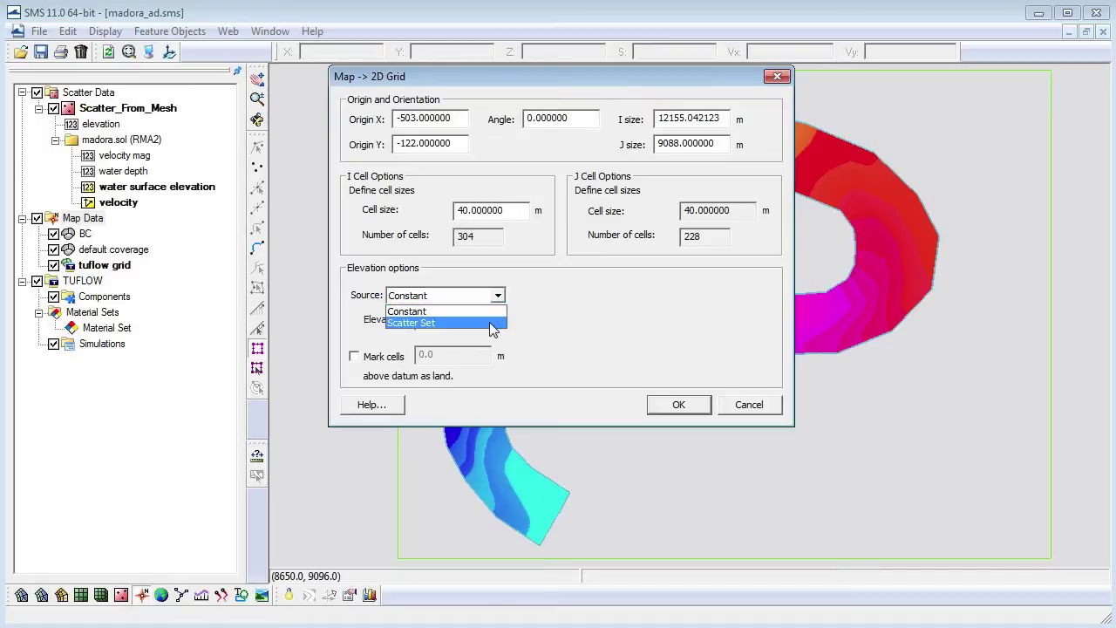
pyautogui.click(489, 322)
pyautogui.click(391, 319)
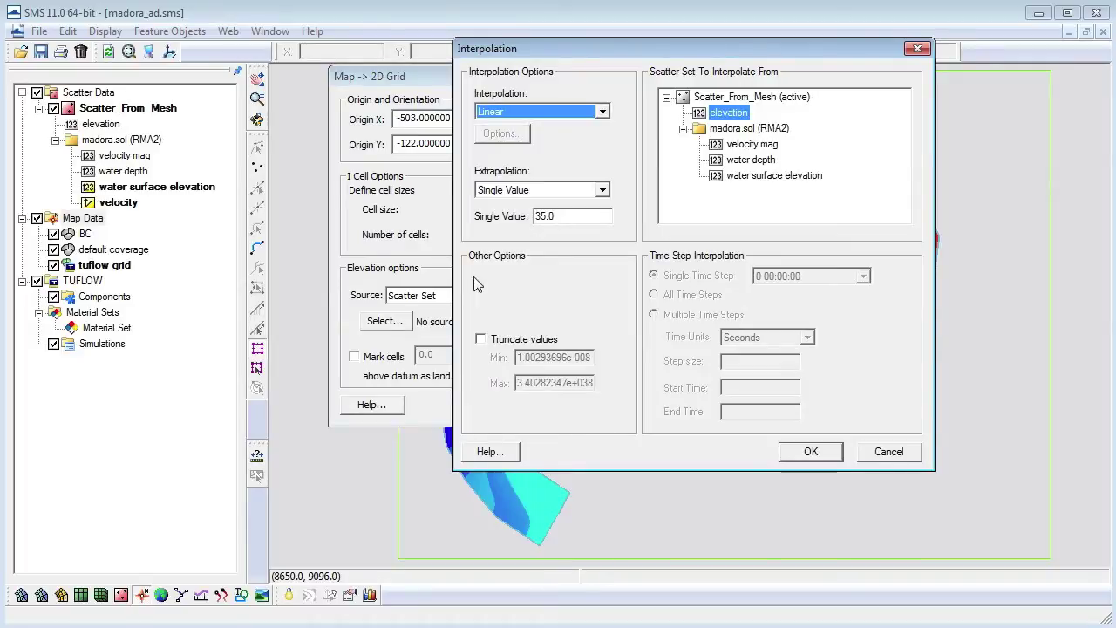
pyautogui.click(566, 217)
pyautogui.moveTo(567, 222); pyautogui.dragTo(529, 224)
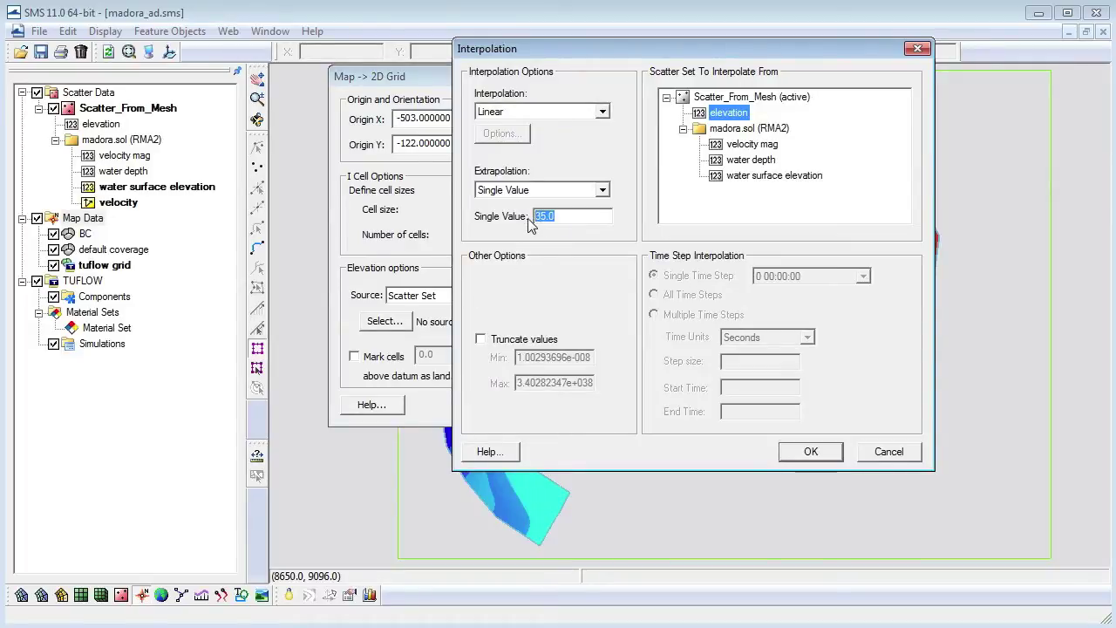
pyautogui.write('35')
pyautogui.click(830, 451)
pyautogui.click(671, 405)
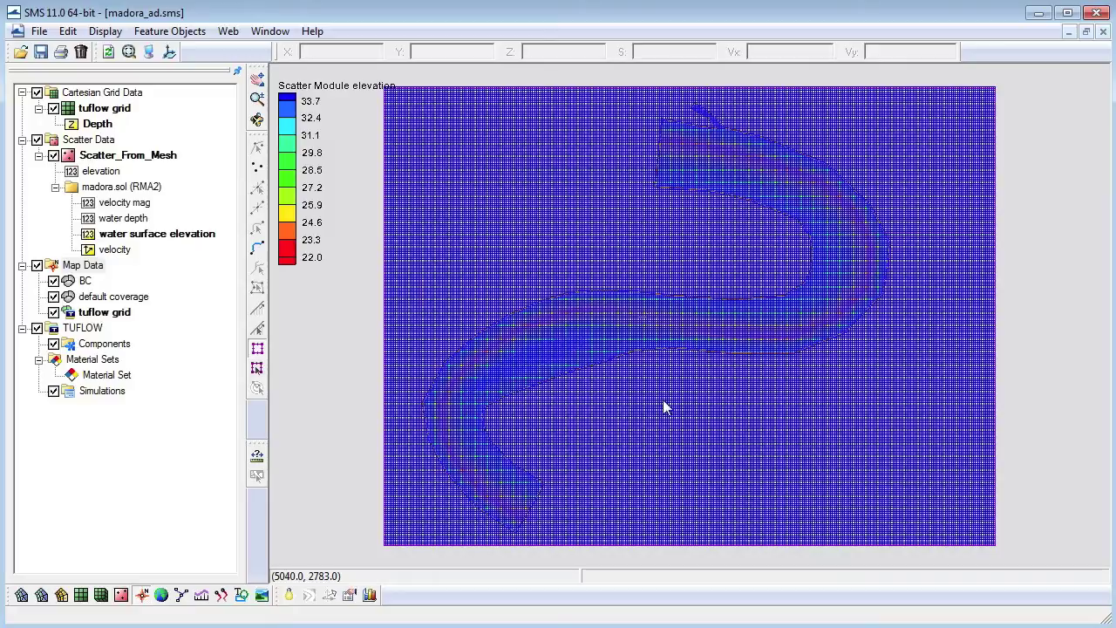
# - Open materials.map into the project as a materials coverage
pyautogui.click(39, 32)
pyautogui.click(48, 52)
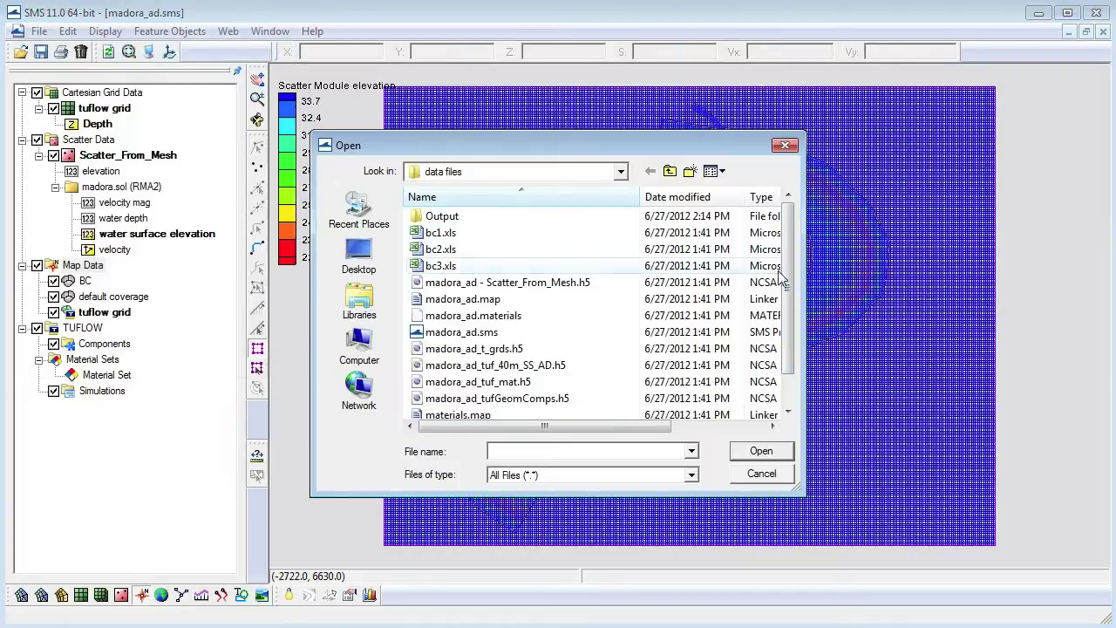
pyautogui.scroll(-1, 794, 276)
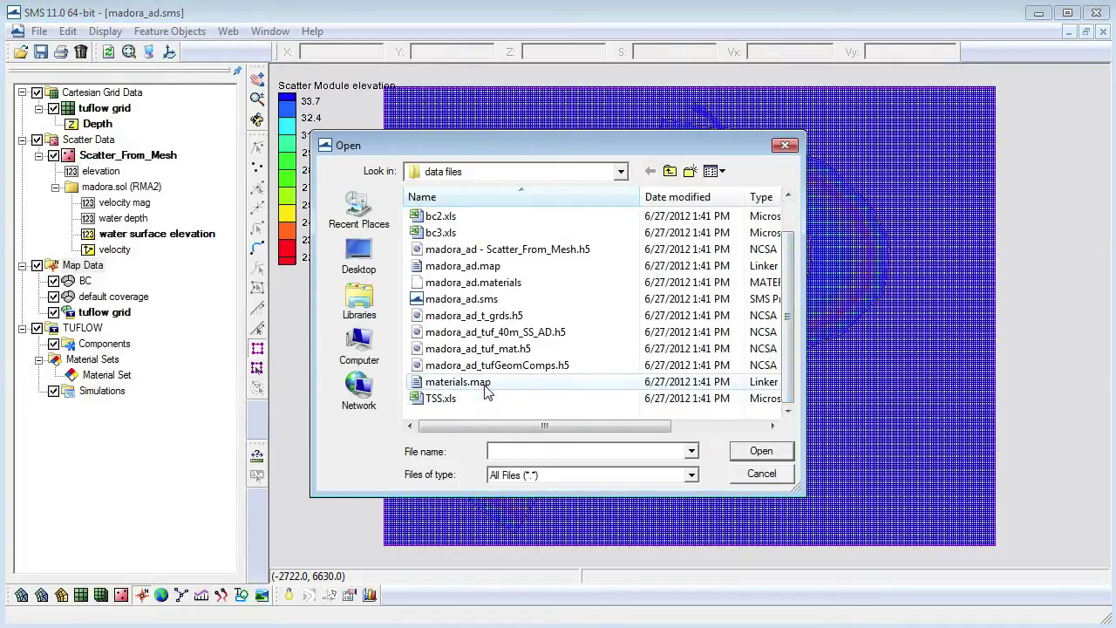
pyautogui.click(458, 381)
pyautogui.click(758, 452)
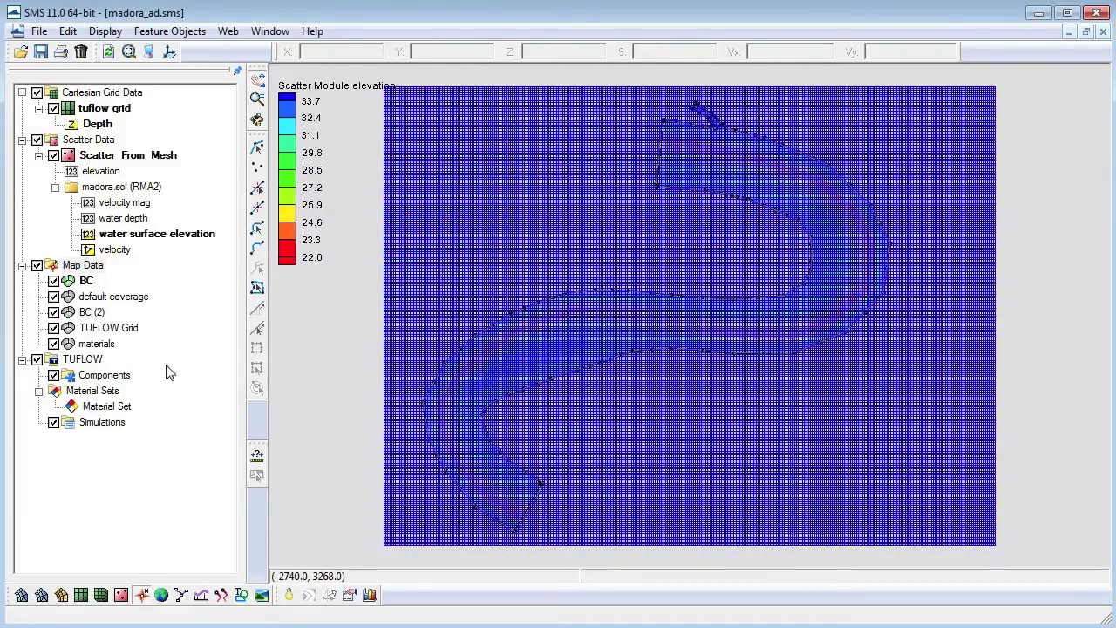
# - Make materials active and check the two bank, channel and sandbar polygon materials
pyautogui.click(99, 345)
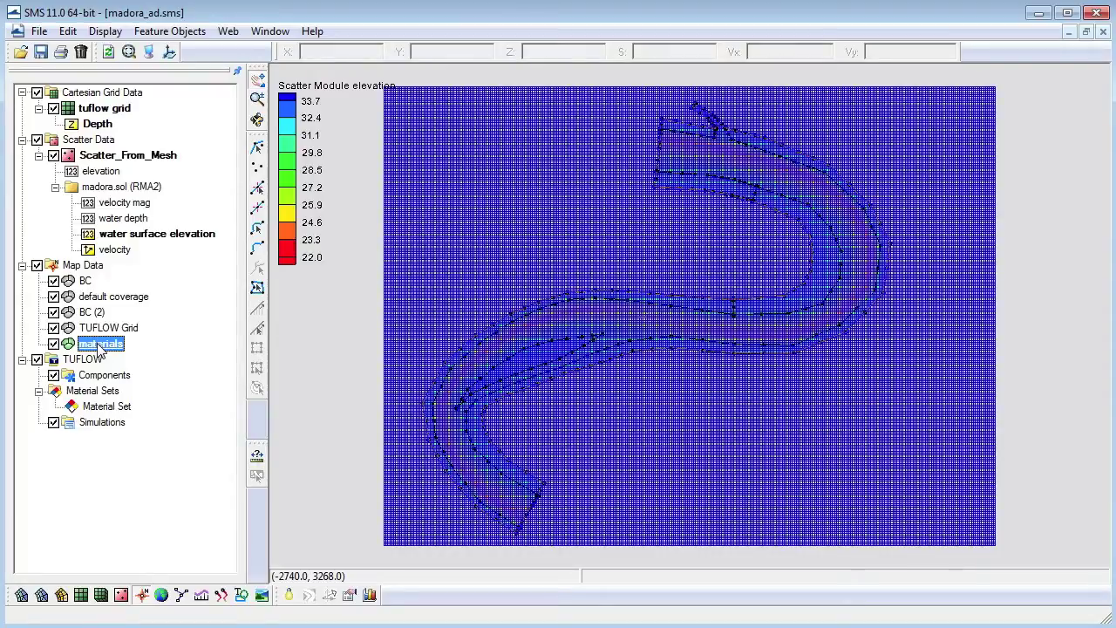
pyautogui.click(258, 287)
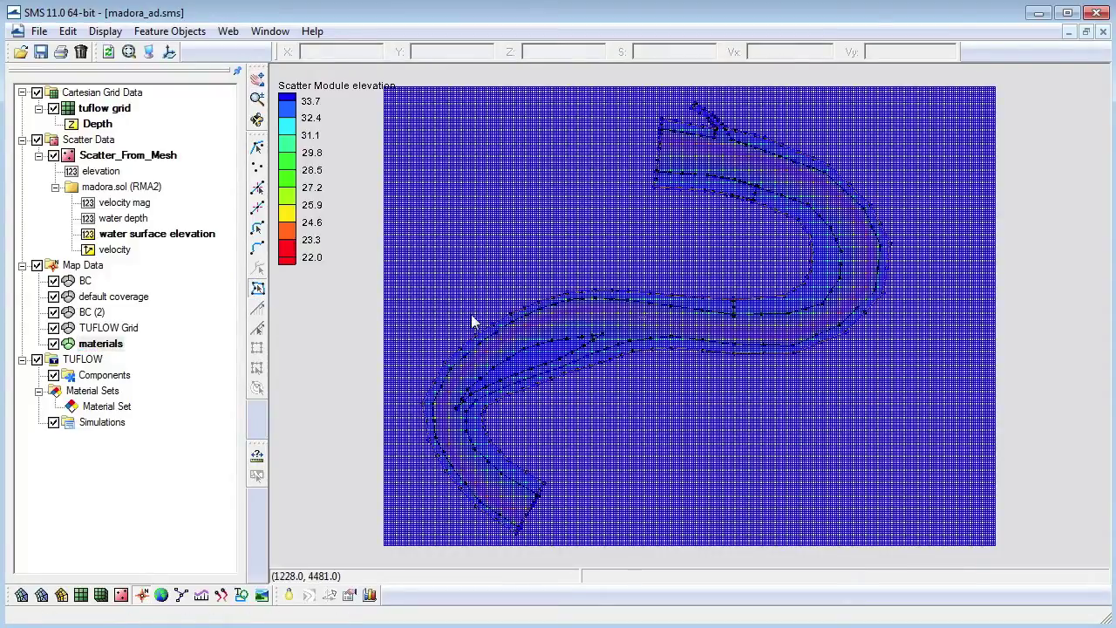
pyautogui.doubleClick(526, 316)
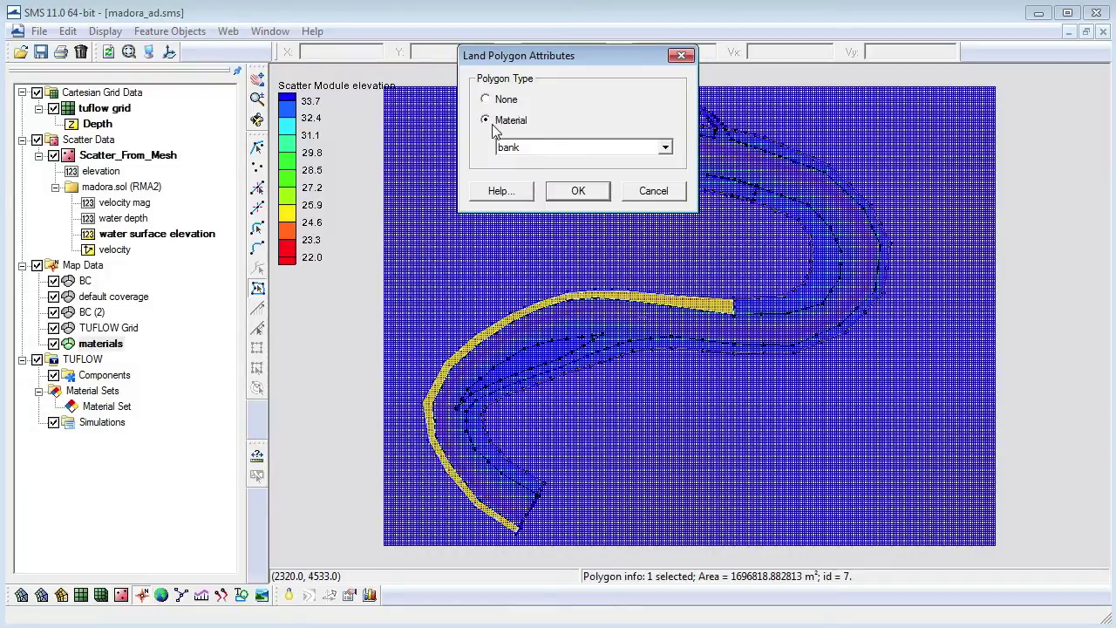
pyautogui.click(571, 192)
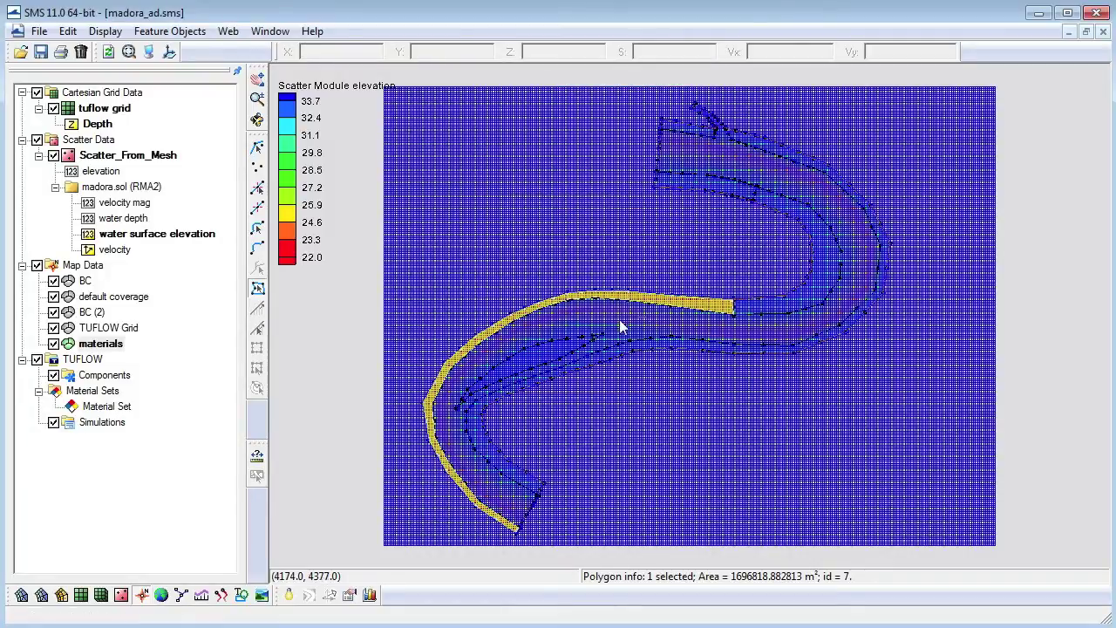
pyautogui.doubleClick(621, 326)
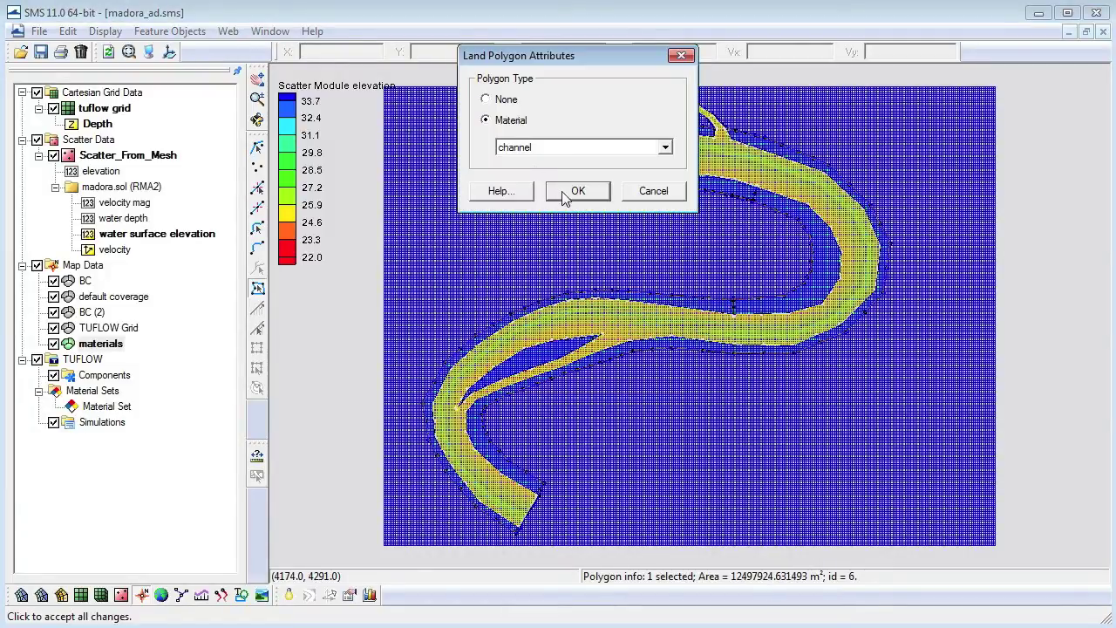
pyautogui.click(562, 197)
pyautogui.doubleClick(652, 347)
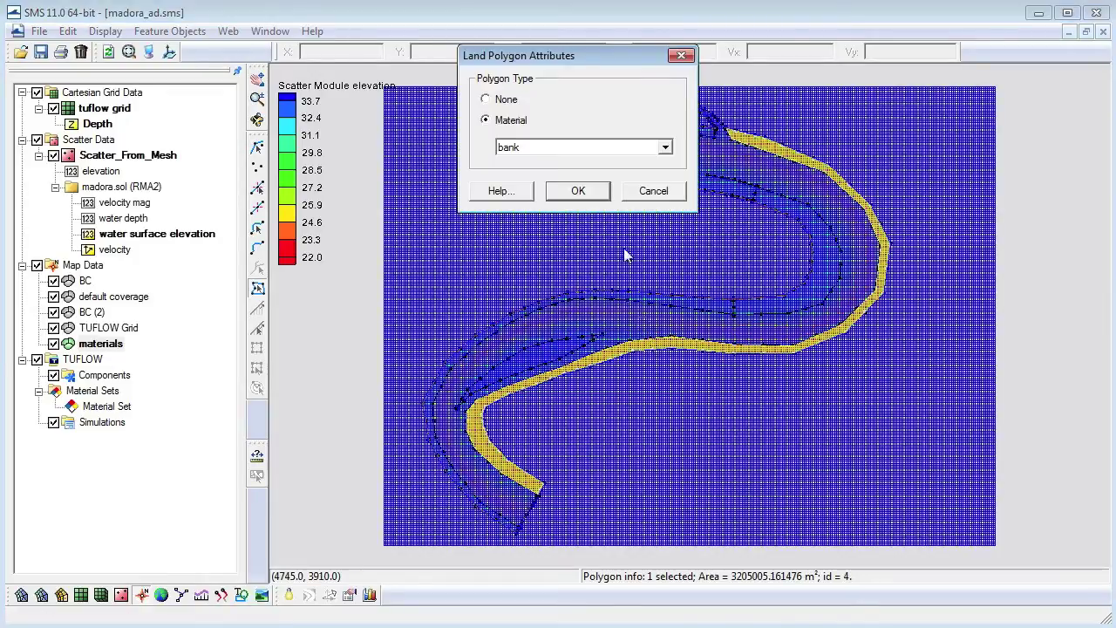
pyautogui.click(575, 190)
pyautogui.doubleClick(554, 349)
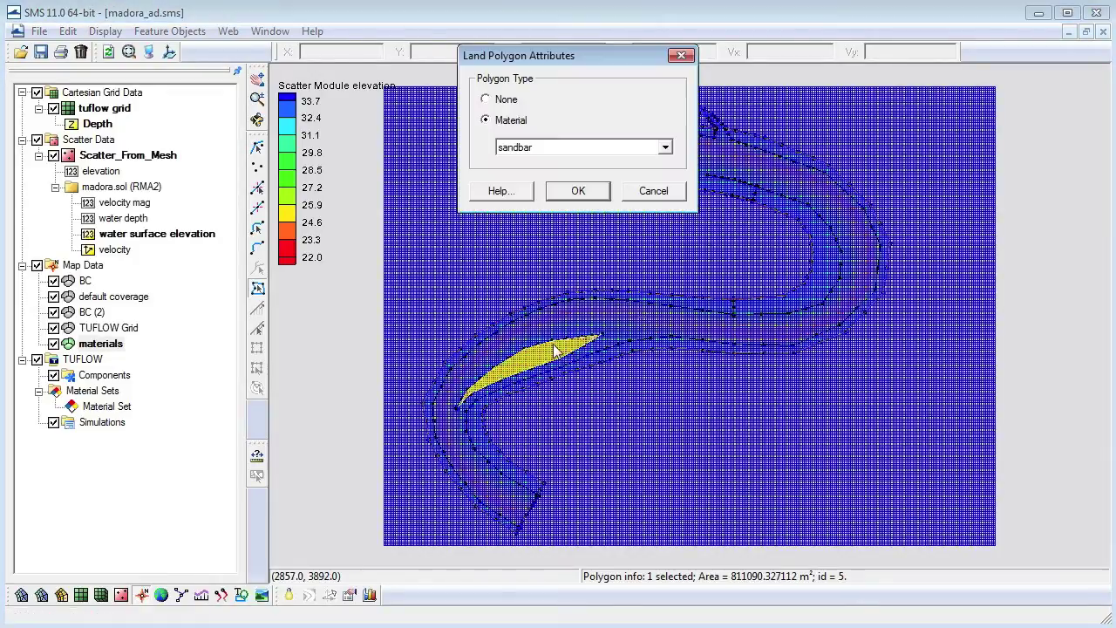
pyautogui.click(578, 190)
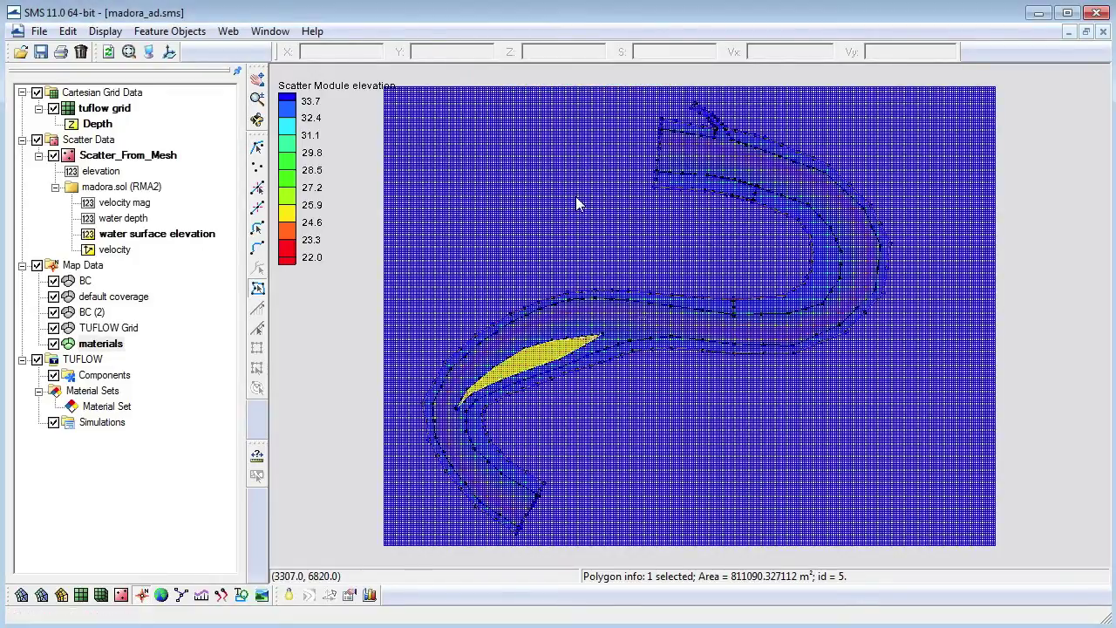
# - Make the tuflow grid take materials from the area property coverage, default material bank
pyautogui.rightClick(118, 109)
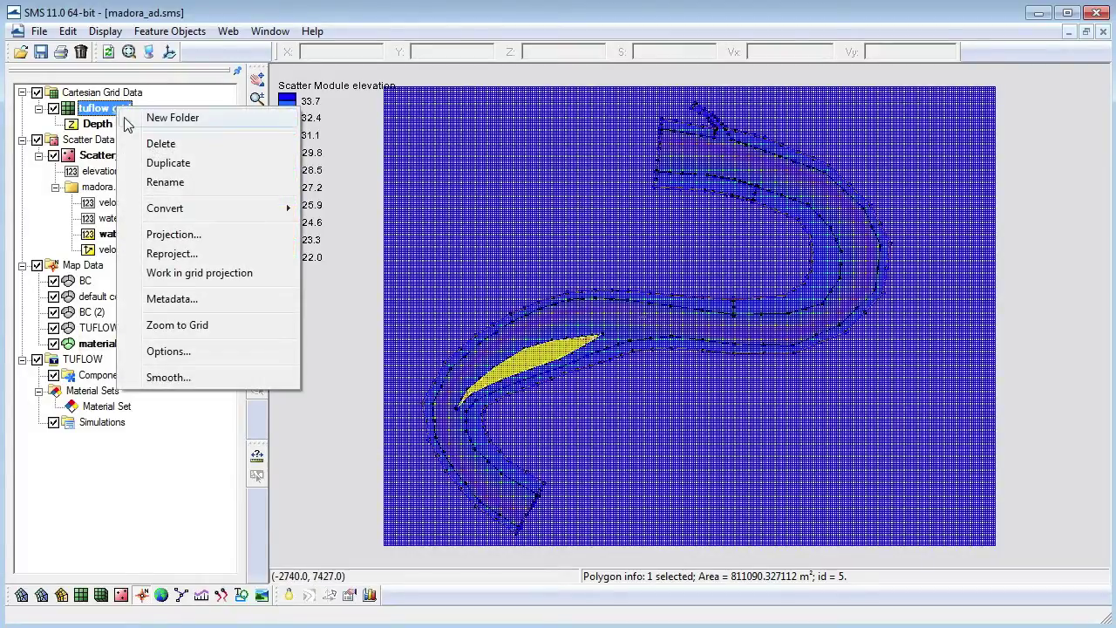
pyautogui.click(178, 351)
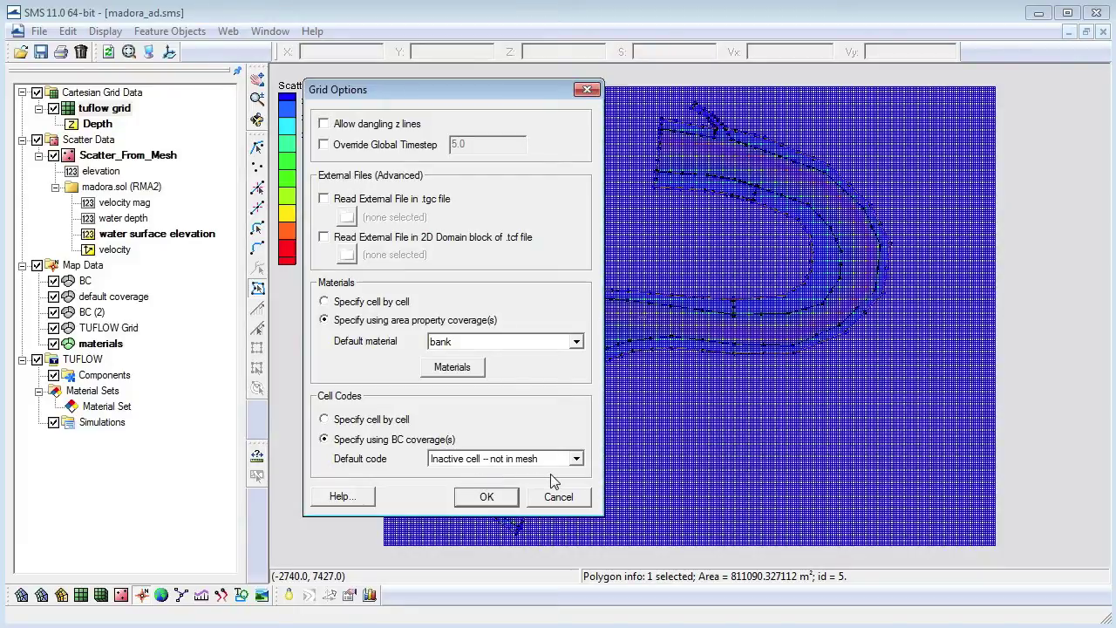
pyautogui.click(496, 496)
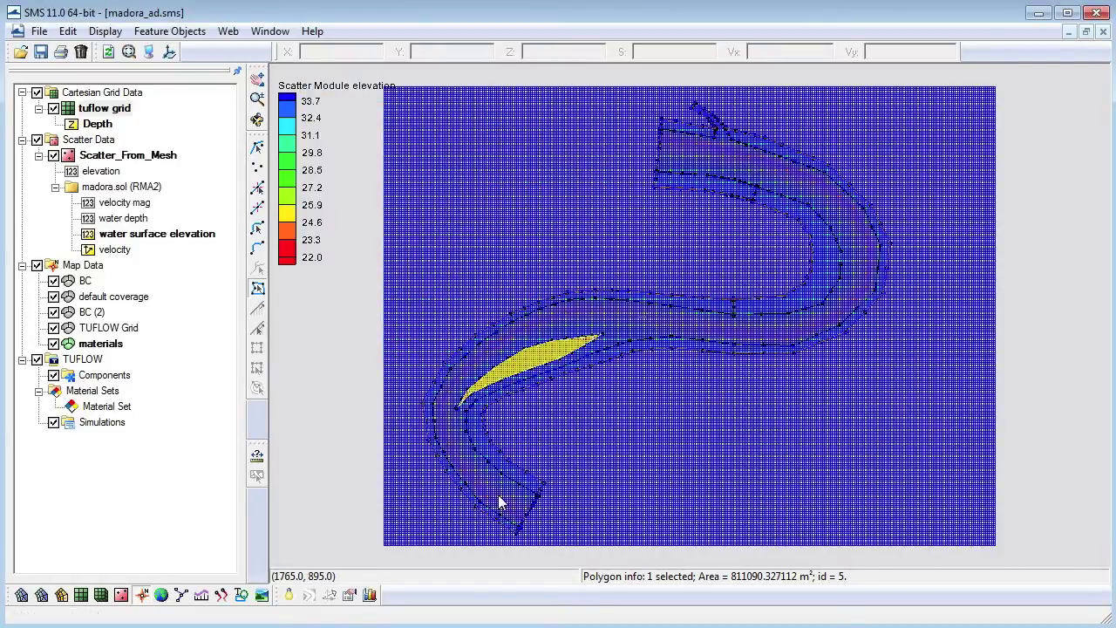
pyautogui.click(85, 281)
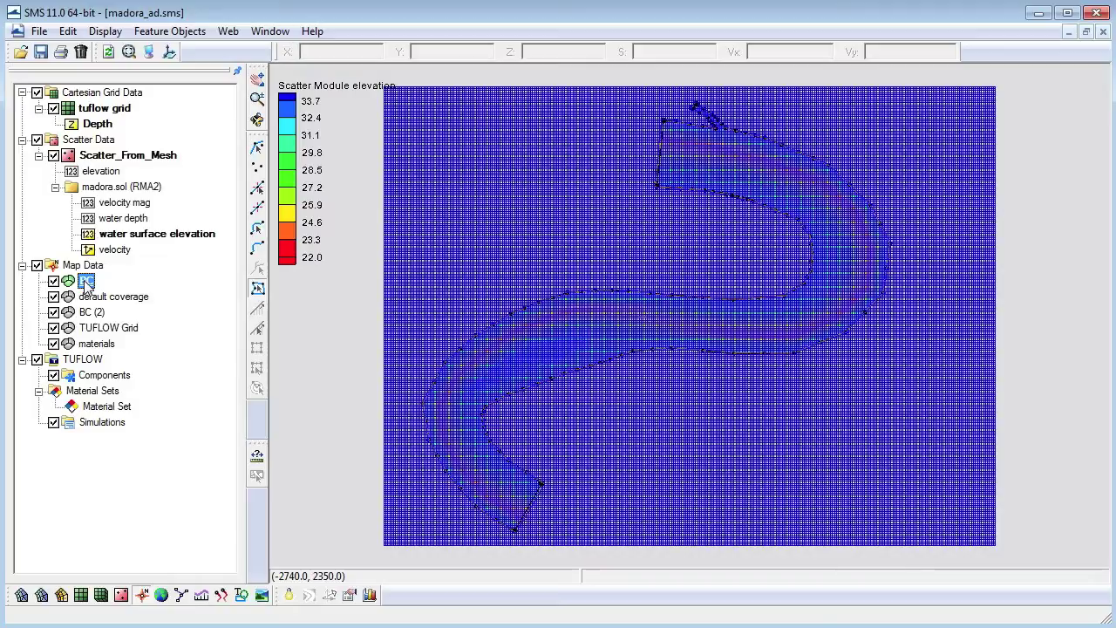
# - Change the BC coverage type to TUFLOW 1D/2D BCs and Links
pyautogui.rightClick(88, 288)
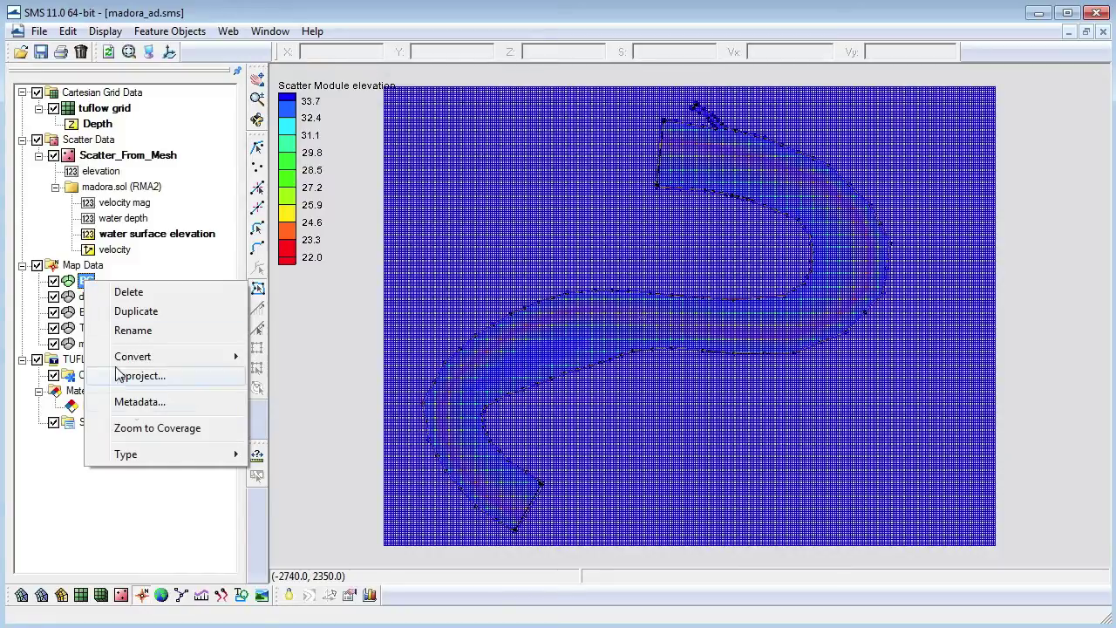
pyautogui.moveTo(145, 455)
pyautogui.moveTo(272, 472)
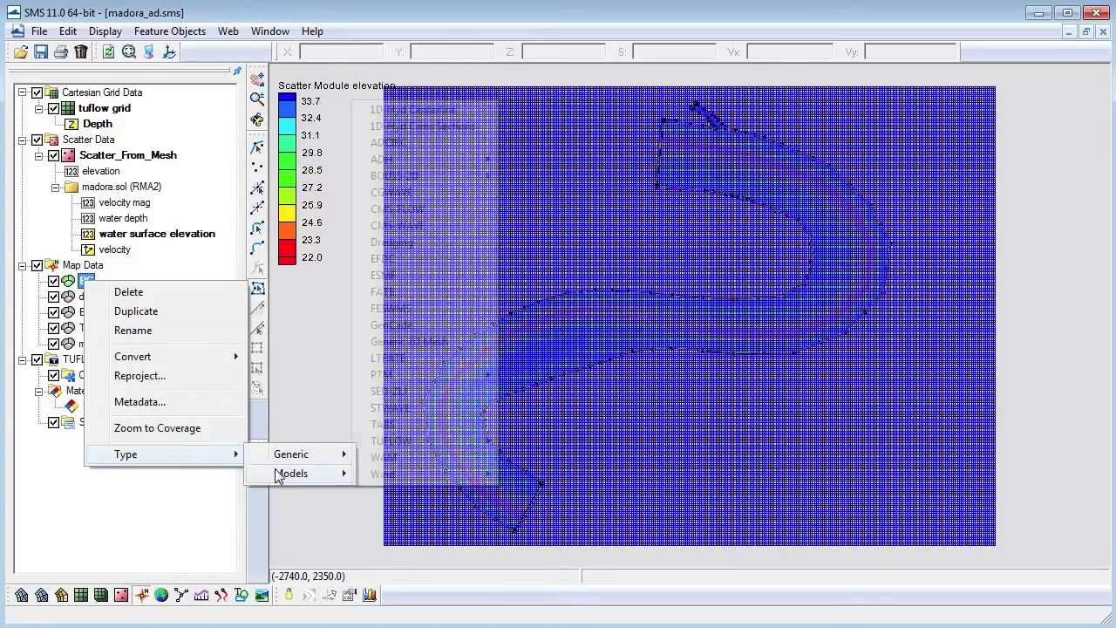
pyautogui.moveTo(417, 445)
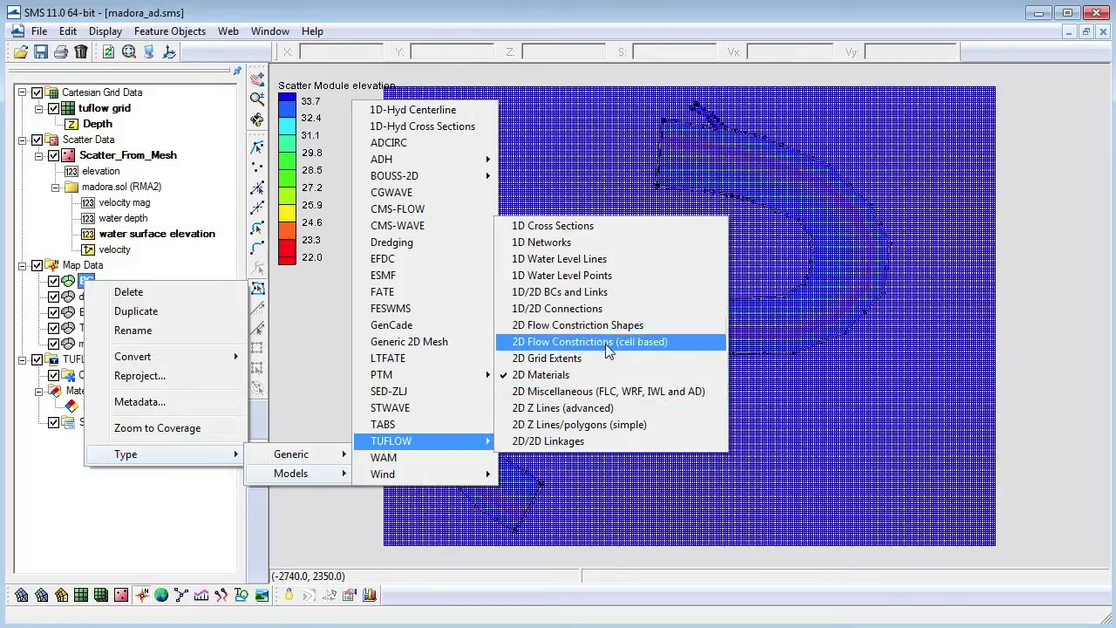
pyautogui.click(614, 295)
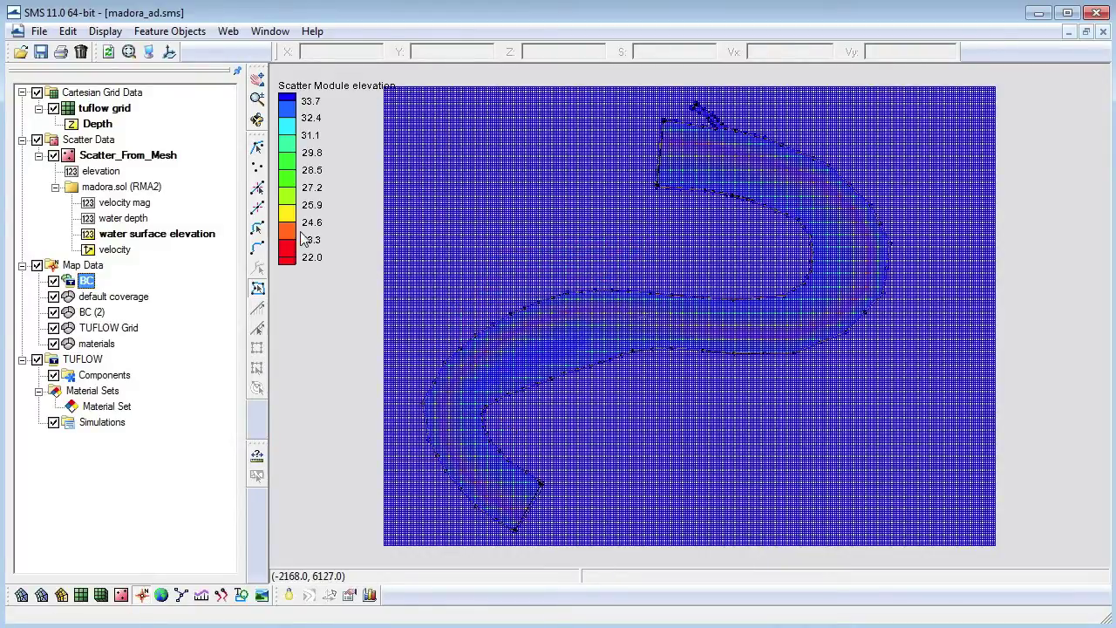
# - Select the arc across the river's upstream end and bring up its actions
pyautogui.click(258, 234)
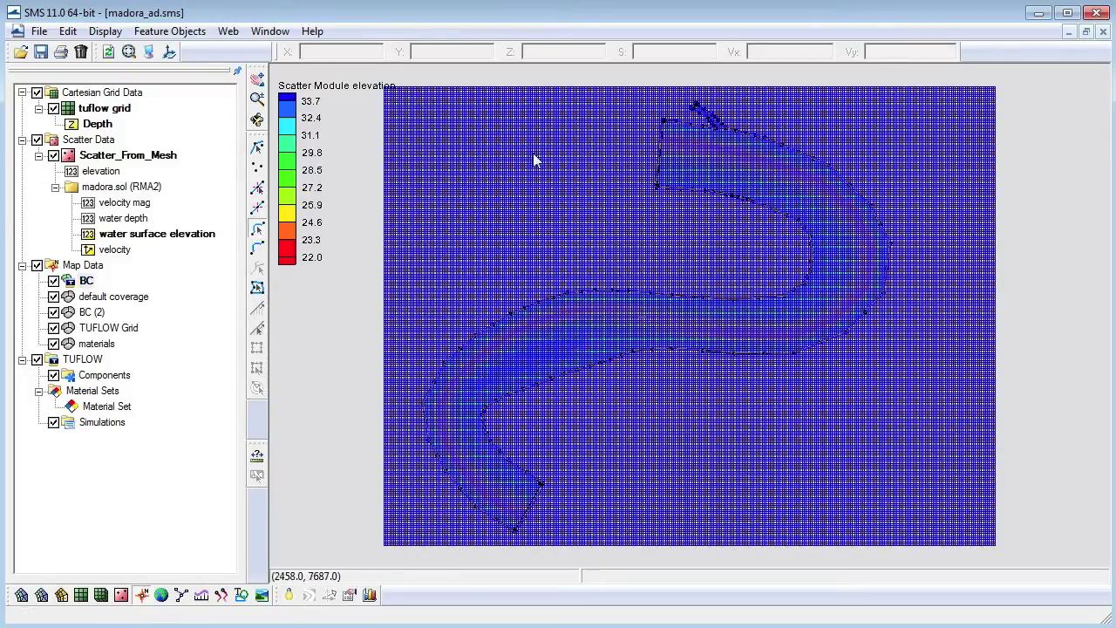
pyautogui.click(660, 143)
pyautogui.rightClick(660, 143)
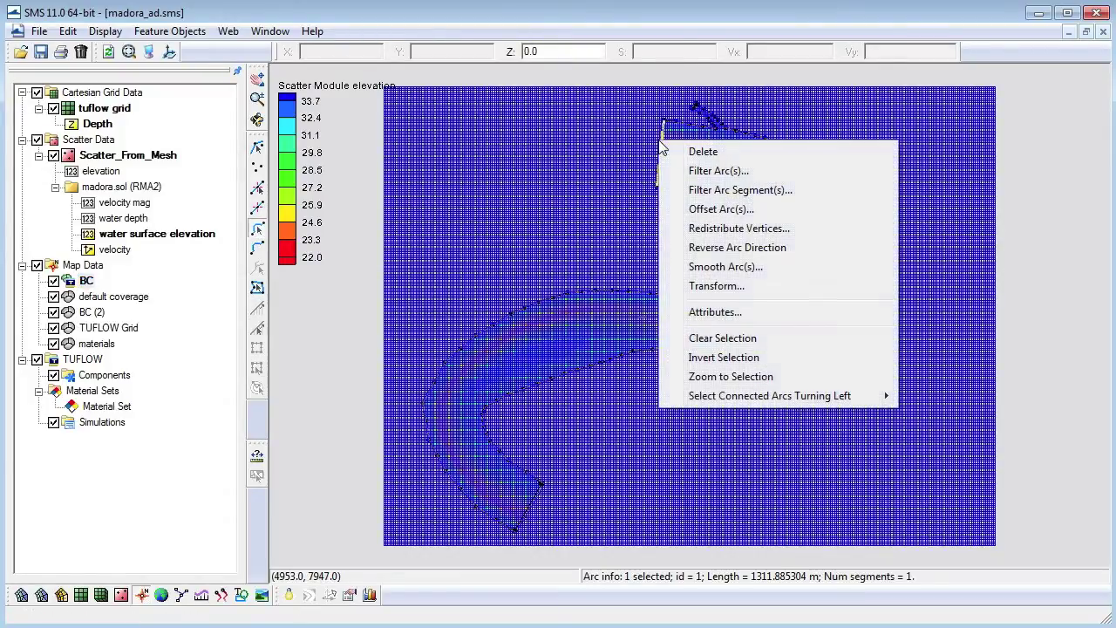
# - Set the upstream arc to a Flow vs Time (QT) boundary and open the SS event curve
pyautogui.click(747, 314)
pyautogui.click(576, 165)
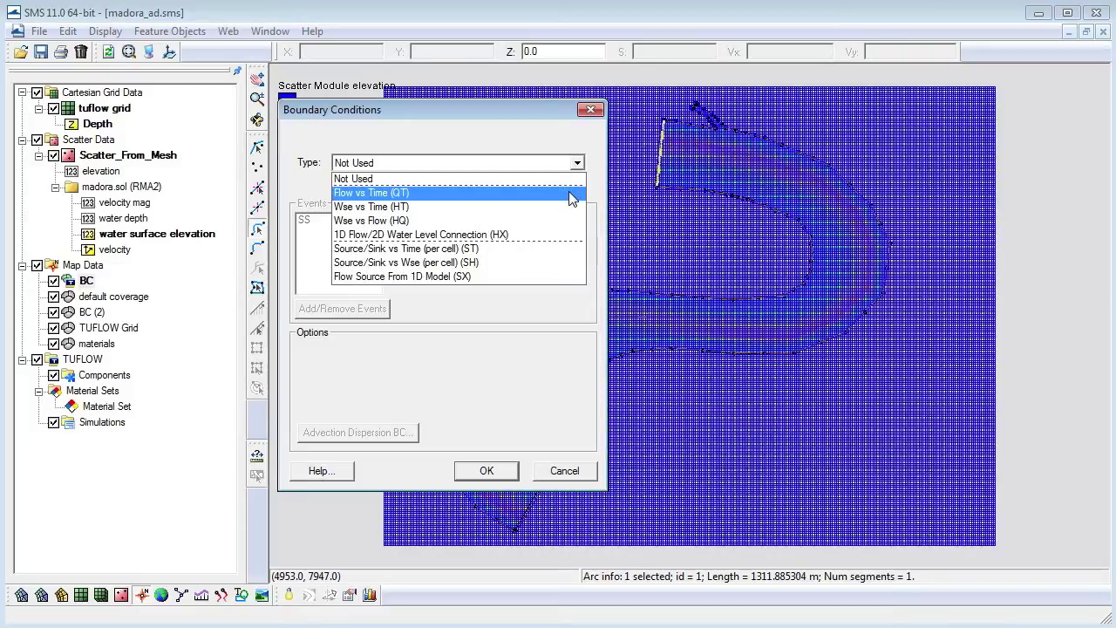
pyautogui.click(570, 193)
pyautogui.click(312, 221)
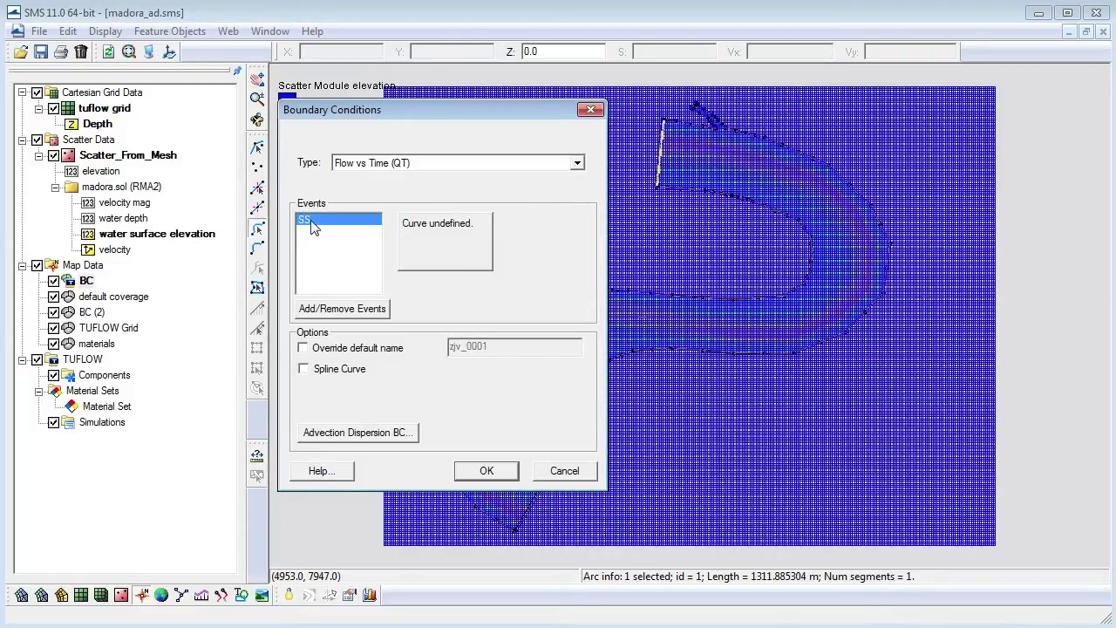
pyautogui.click(433, 239)
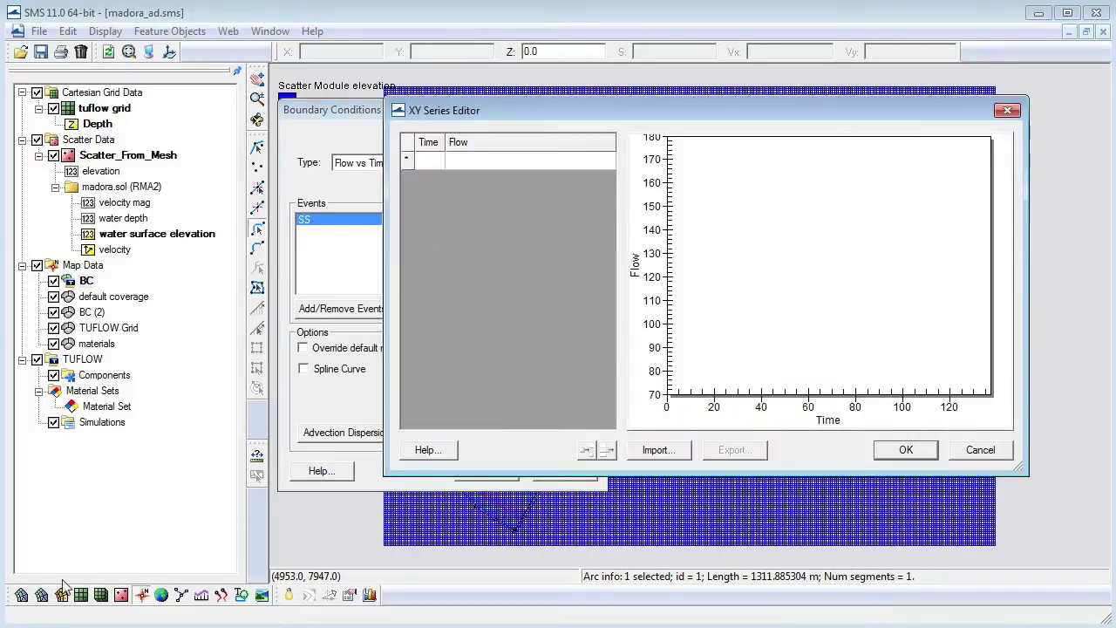
# - Paste bc1.xls A2:B5 into the SS curve (0 at time 0, 1416 from 3 to 100) and apply
pyautogui.hotkey('alt', 'Tab')
pyautogui.doubleClick(364, 169)
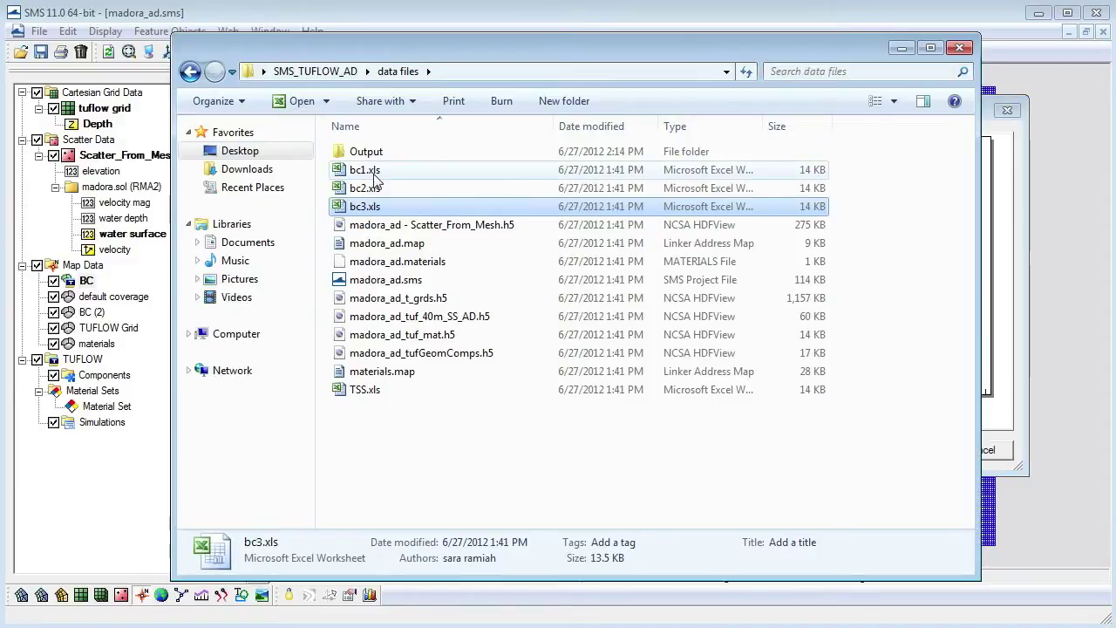
pyautogui.moveTo(257, 170); pyautogui.dragTo(319, 207)
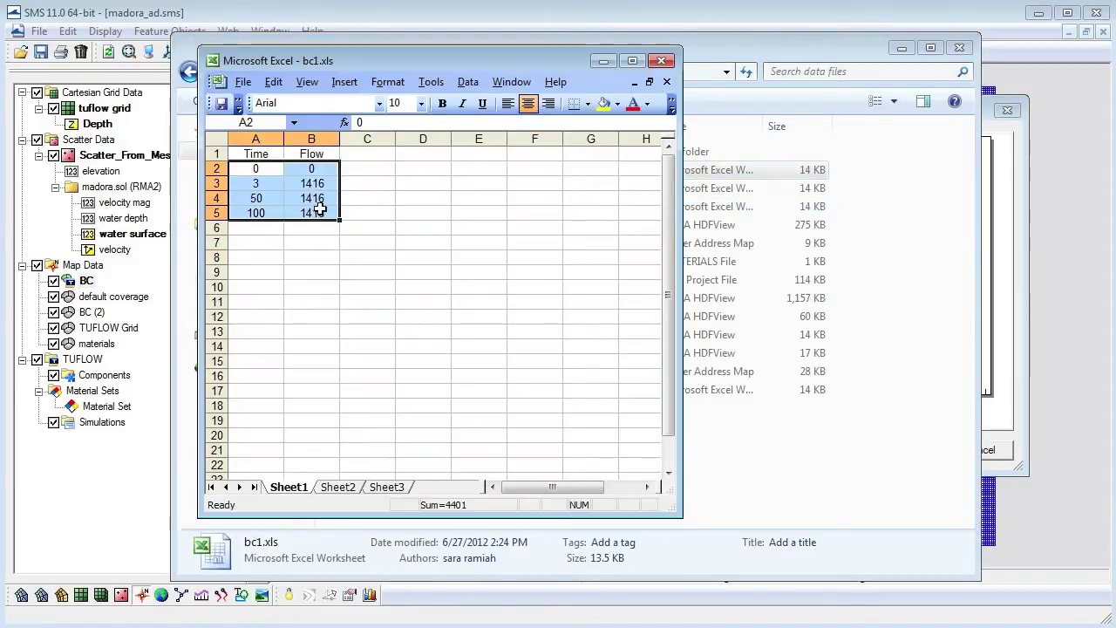
pyautogui.hotkey('ctrl', 'c')
pyautogui.click(661, 60)
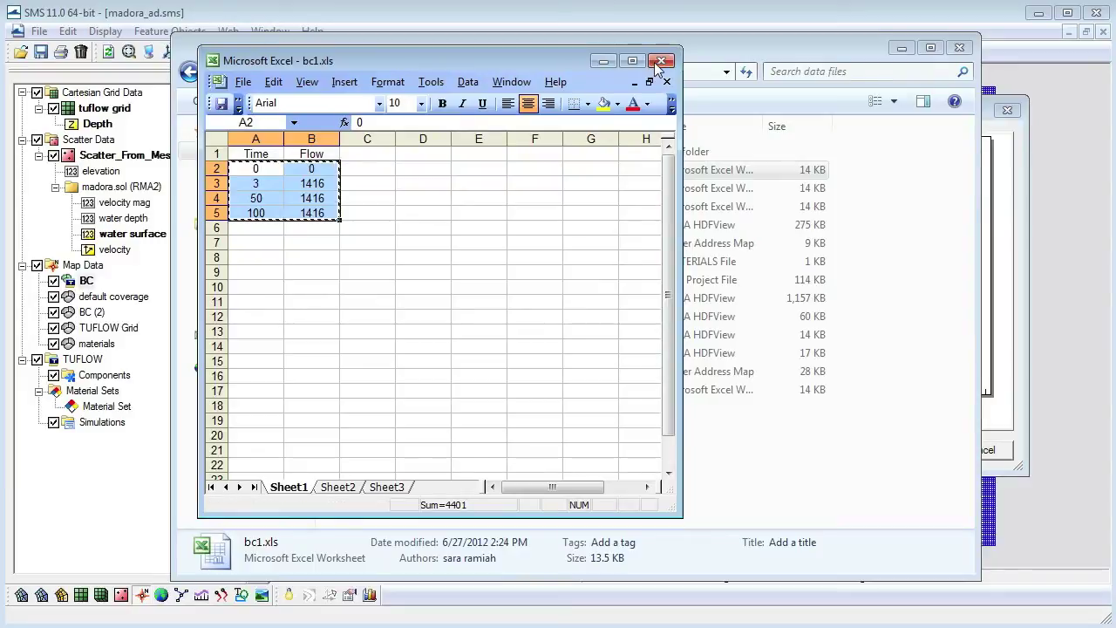
pyautogui.click(902, 47)
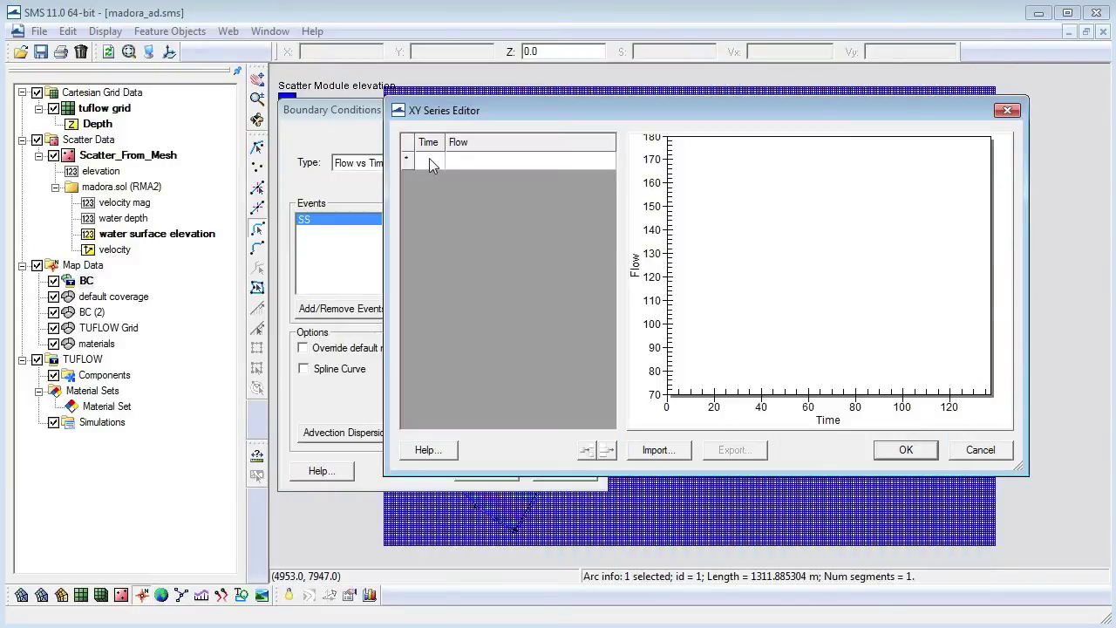
pyautogui.hotkey('ctrl', 'v')
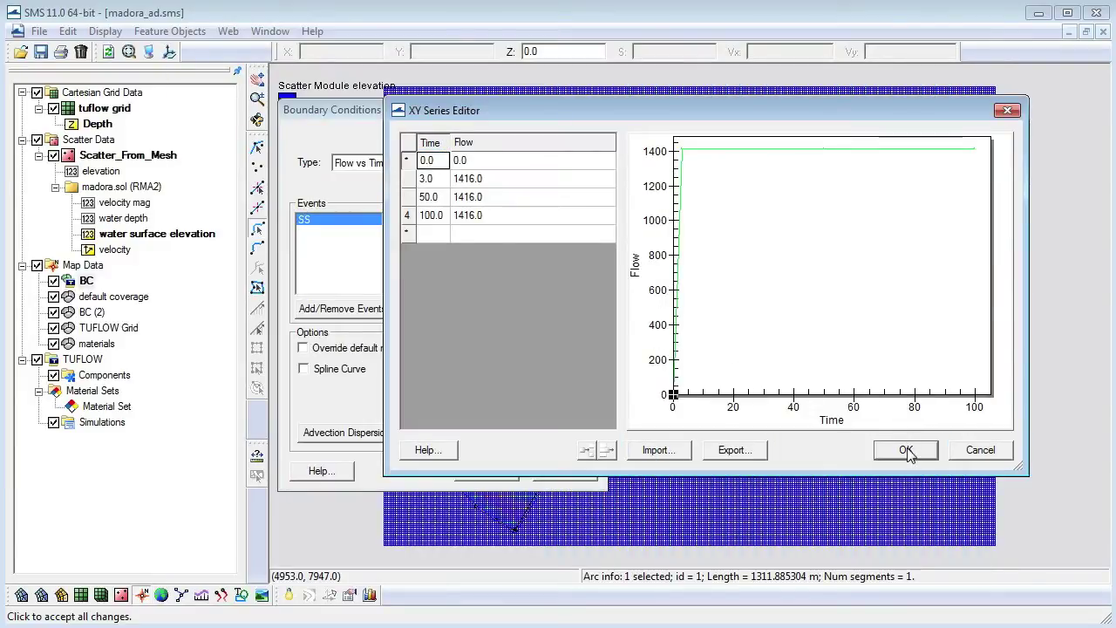
pyautogui.click(906, 451)
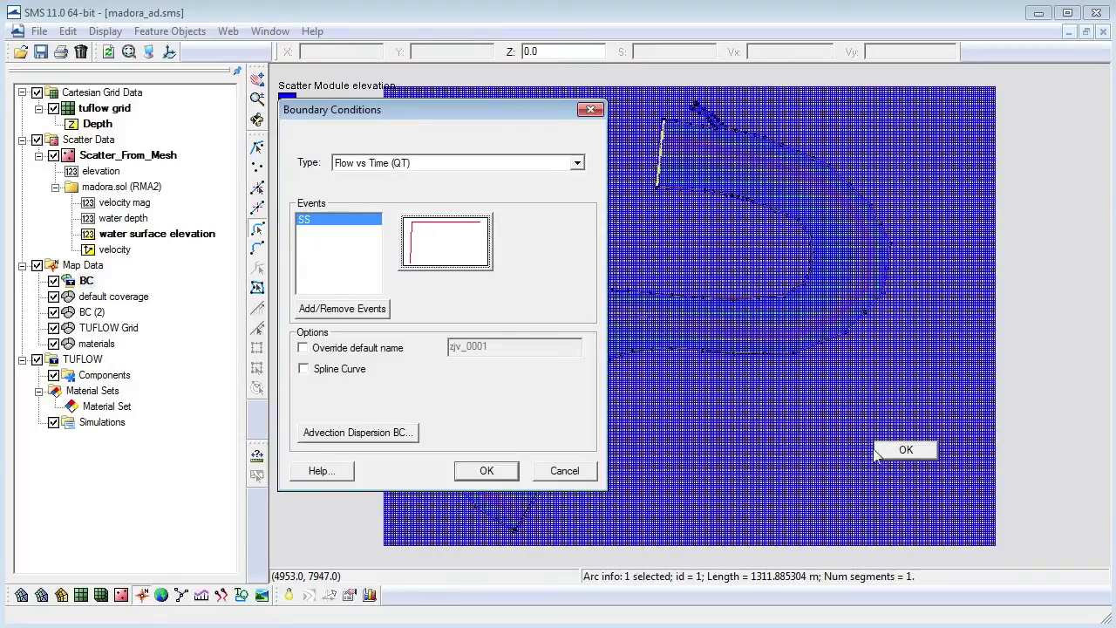
pyautogui.click(488, 471)
pyautogui.click(696, 110)
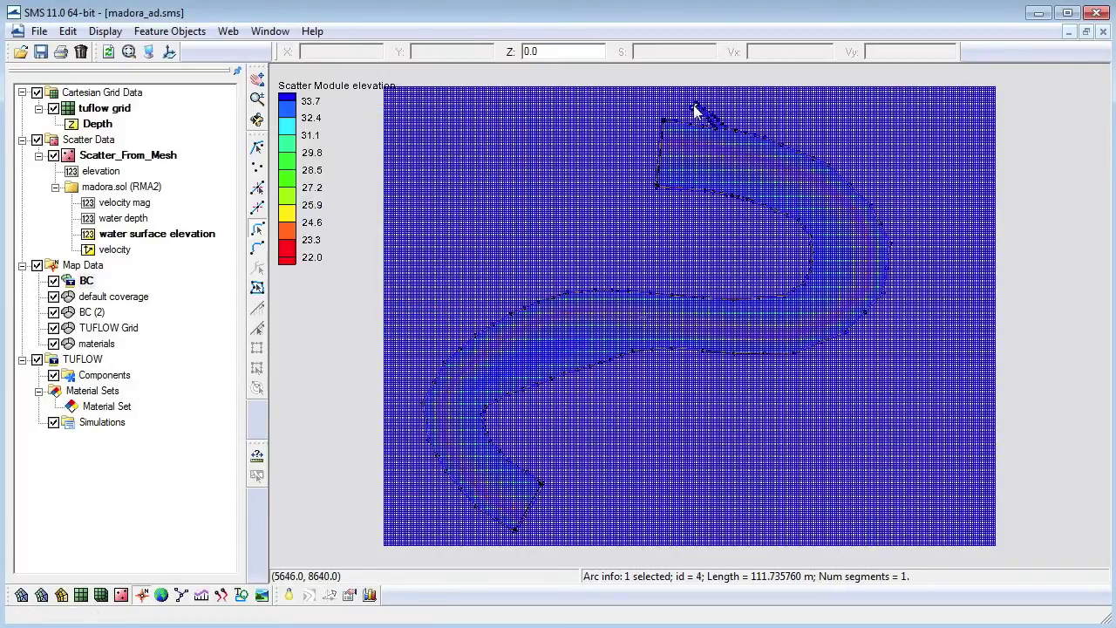
# - Set the top-tip arc to a Flow vs Time (QT) boundary and open its SS event curve
pyautogui.rightClick(696, 110)
pyautogui.click(715, 277)
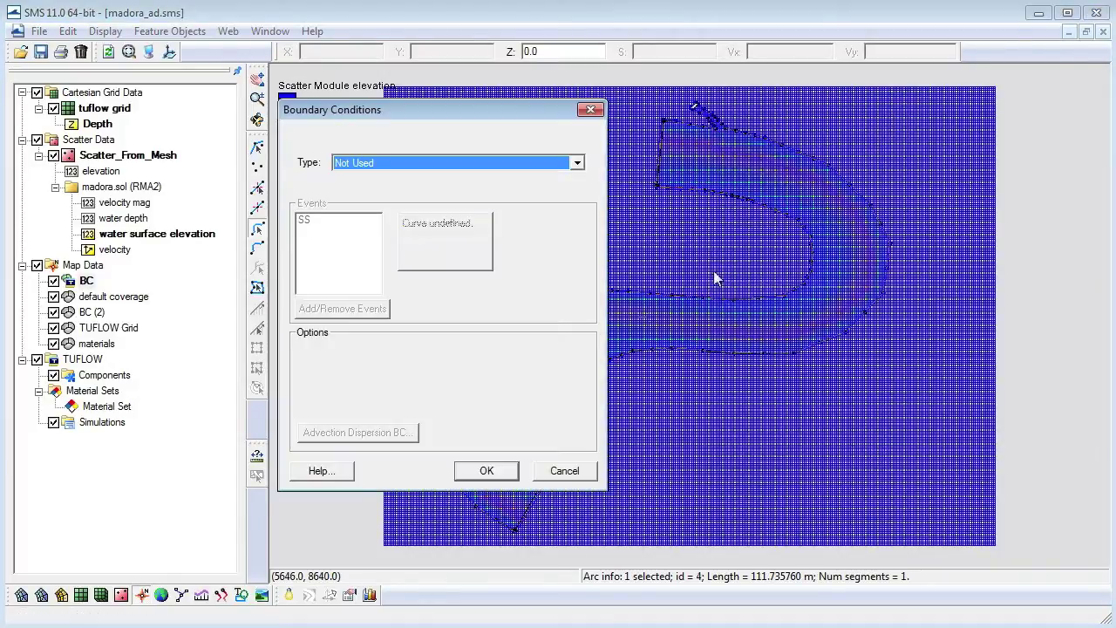
pyautogui.click(577, 162)
pyautogui.click(562, 178)
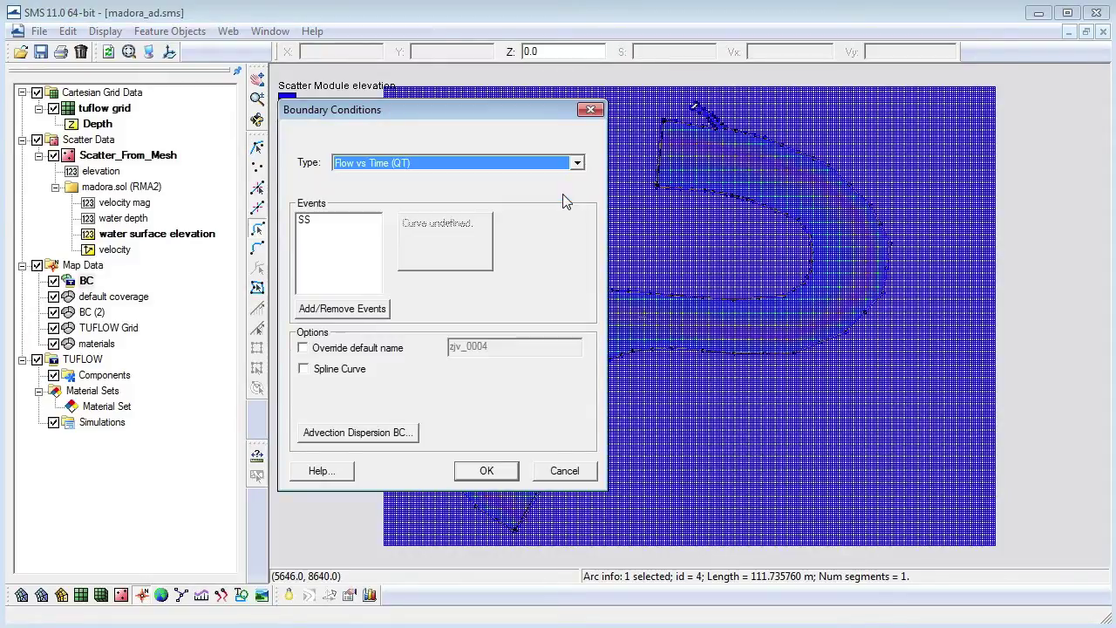
pyautogui.click(342, 219)
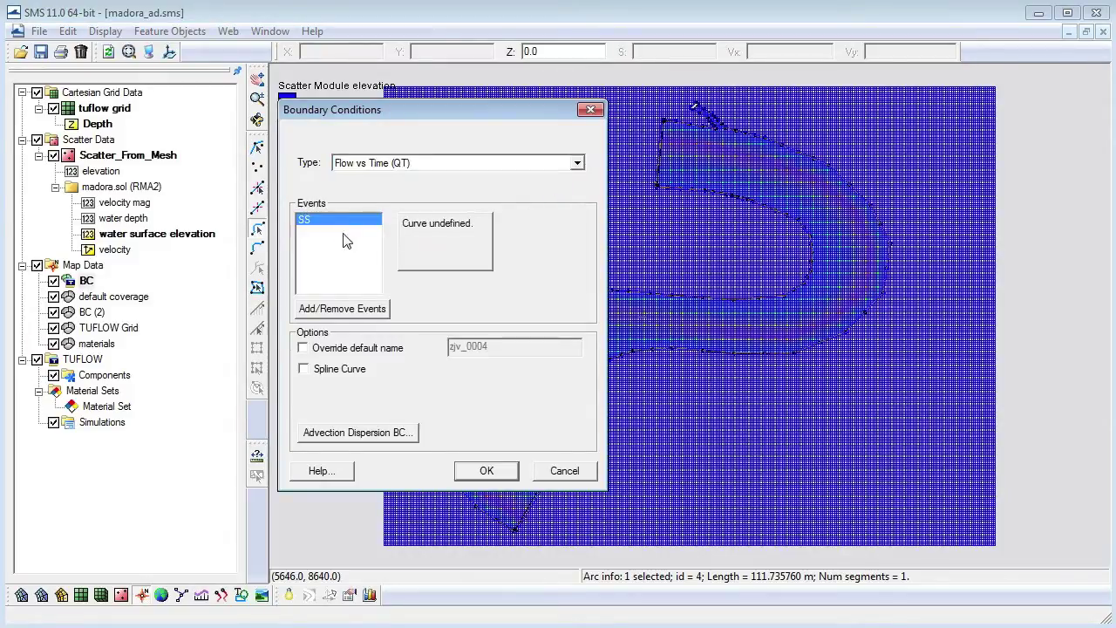
pyautogui.click(426, 261)
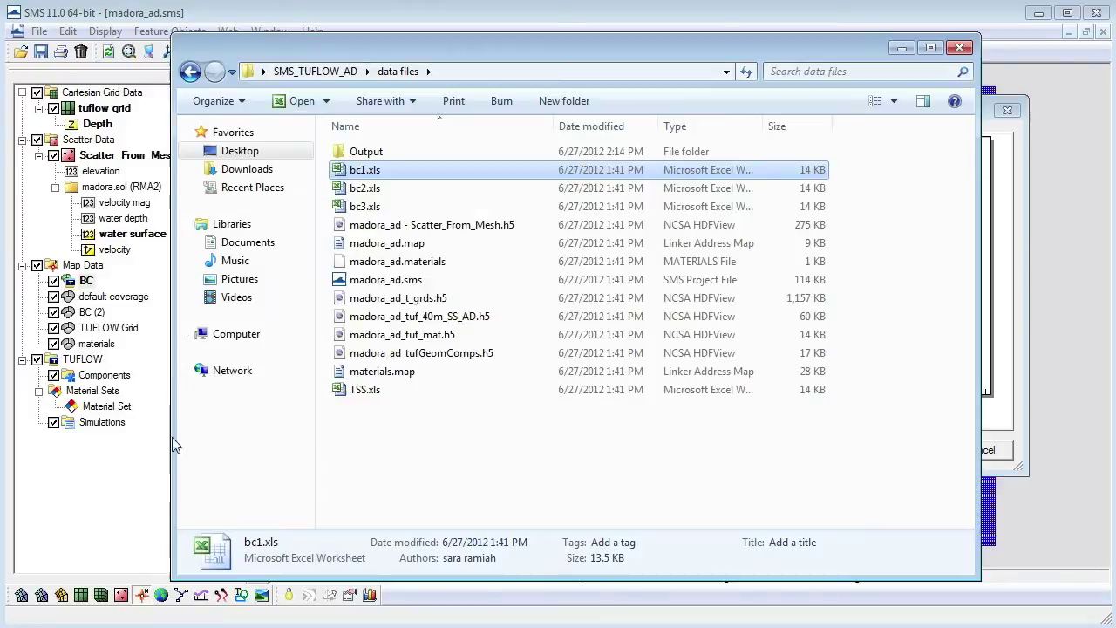
# - Paste bc2.xls A2:B5 into the SS curve (0 at time 0, 5.7 from 0.5 to 100) and apply
pyautogui.doubleClick(353, 189)
pyautogui.moveTo(255, 168); pyautogui.dragTo(310, 218)
pyautogui.hotkey('ctrl', 'c')
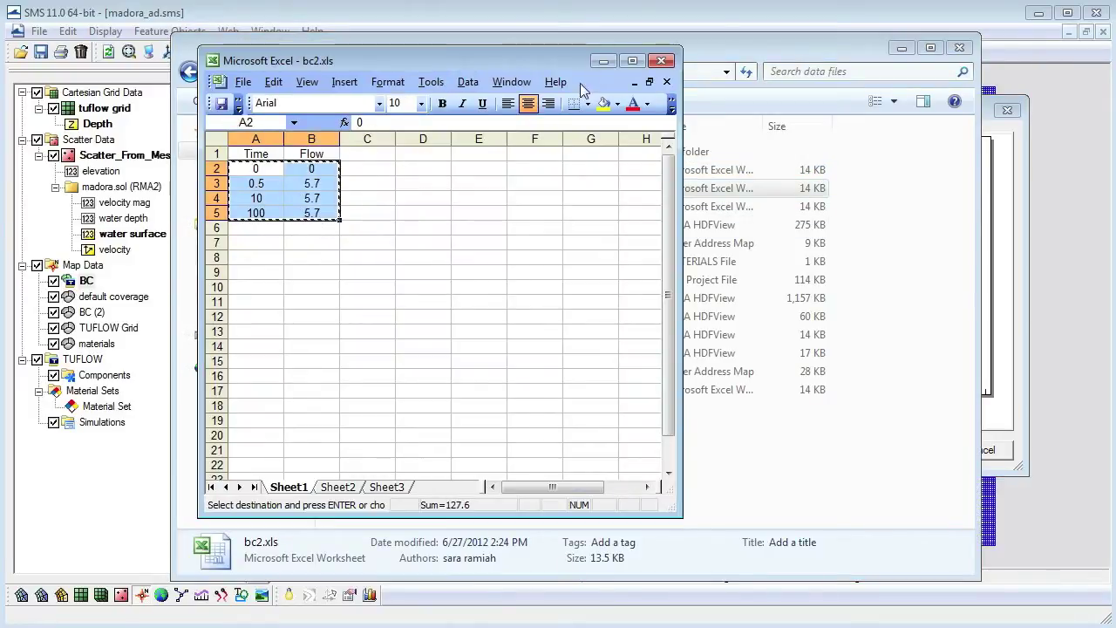
pyautogui.click(662, 60)
pyautogui.click(901, 47)
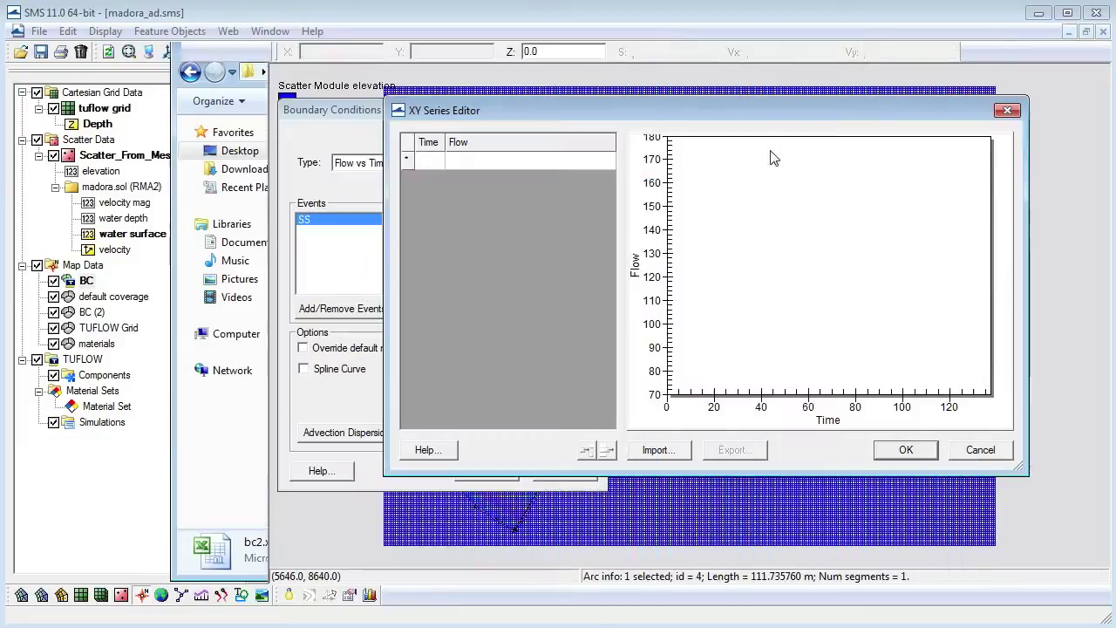
pyautogui.click(432, 161)
pyautogui.hotkey('ctrl', 'v')
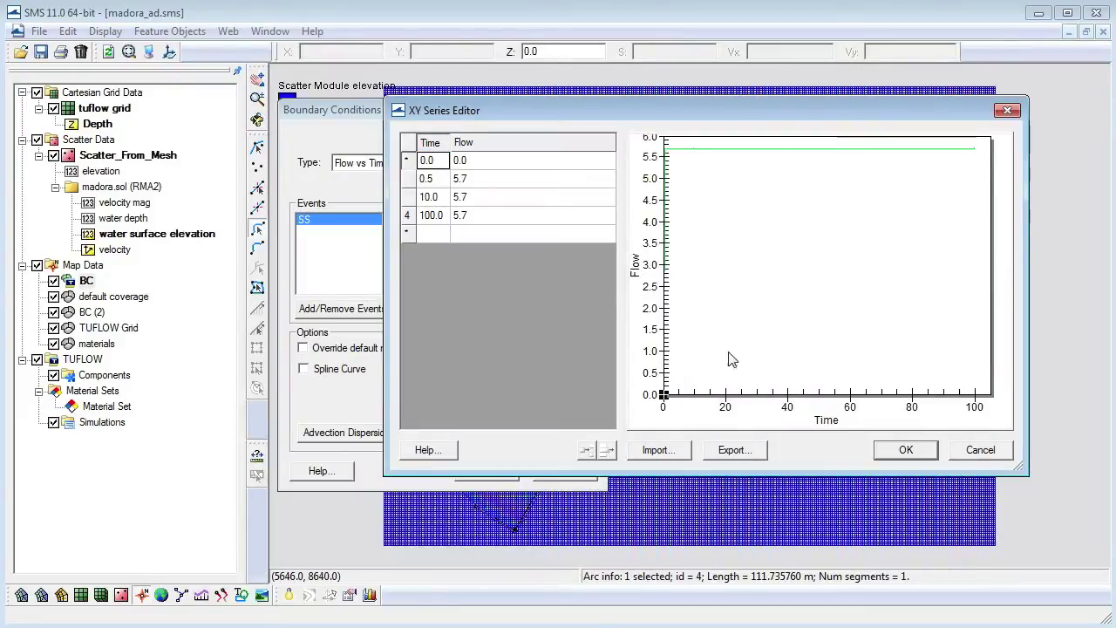
pyautogui.click(905, 449)
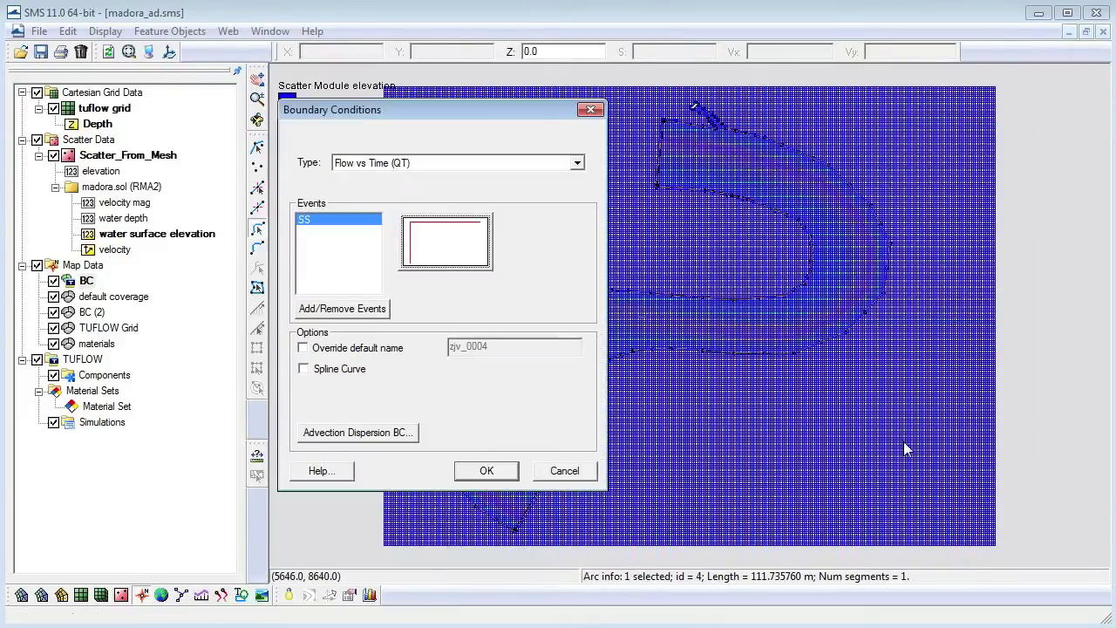
pyautogui.click(486, 470)
# - Make the downstream arc a Wse vs Time (HT) boundary and open its SS event curve
pyautogui.doubleClick(530, 502)
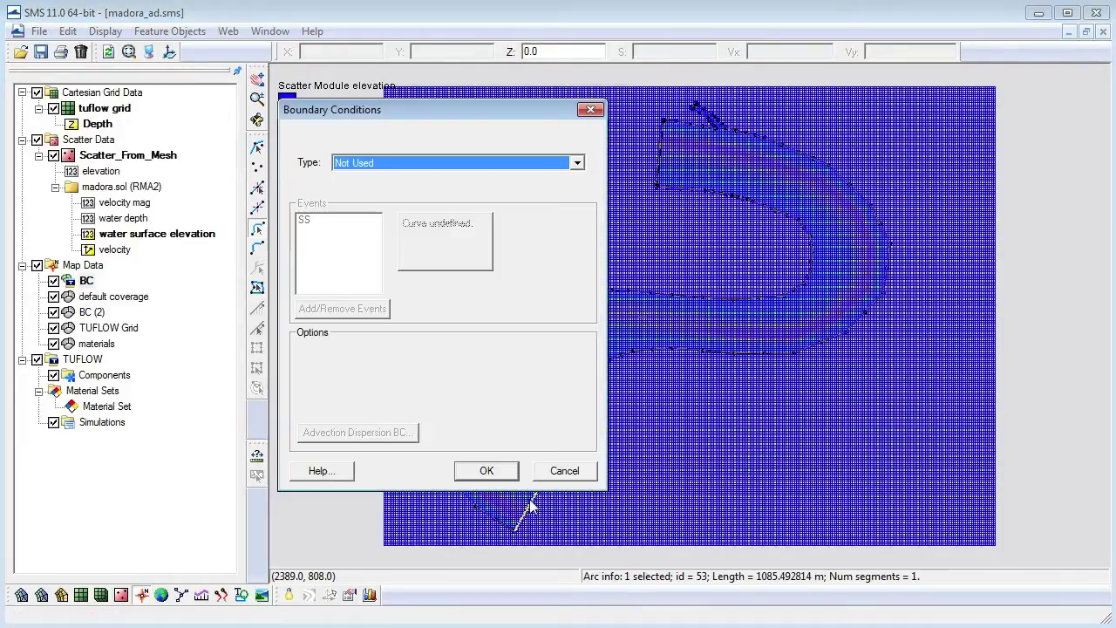
pyautogui.click(575, 163)
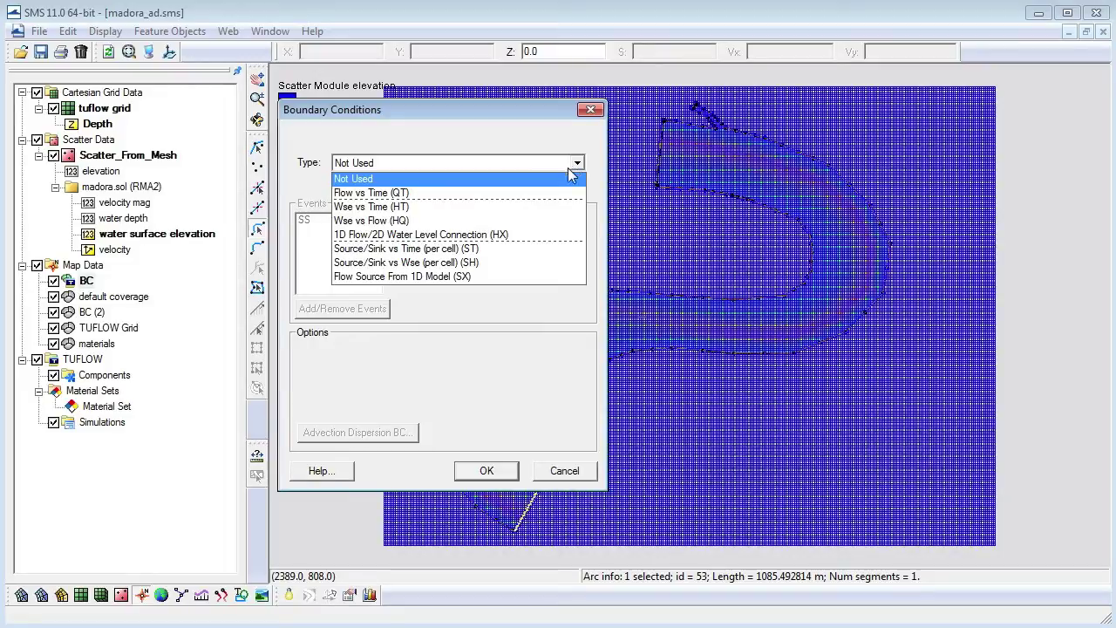
pyautogui.click(537, 211)
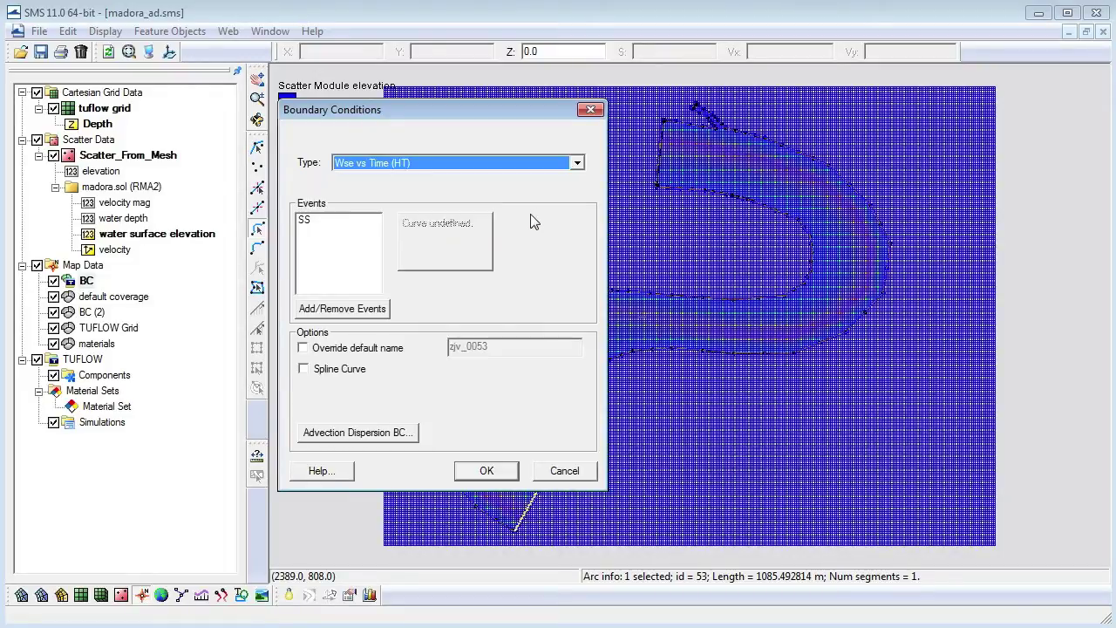
pyautogui.click(316, 224)
pyautogui.click(435, 243)
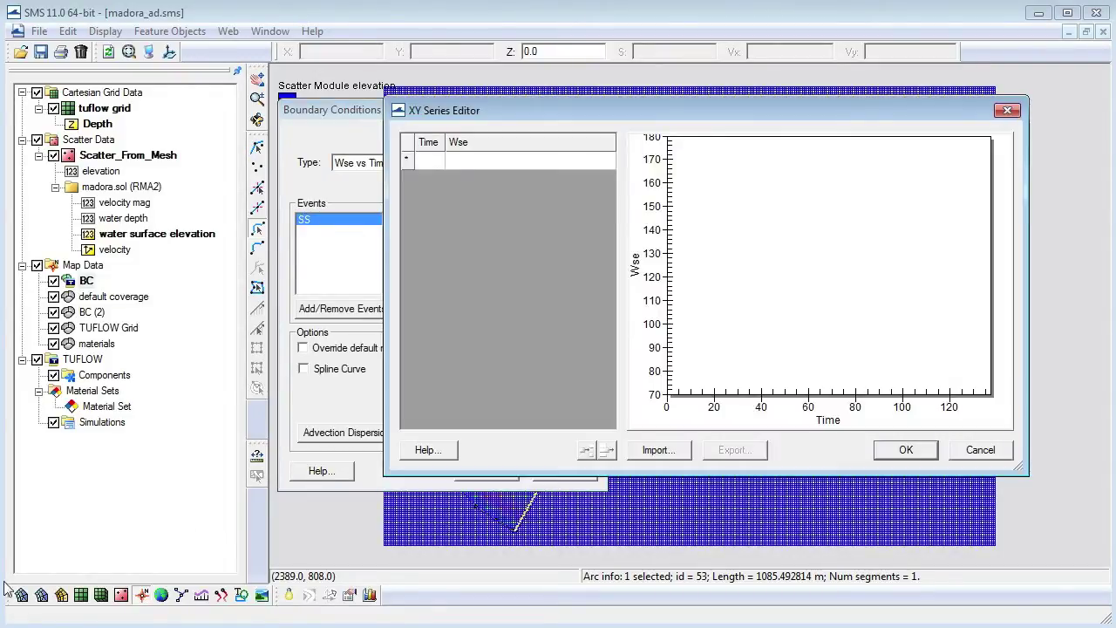
# - Fill the SS curve with bc3.xls Time/Wse rows holding water level 35 from 0 to 100
pyautogui.click(658, 449)
pyautogui.doubleClick(353, 207)
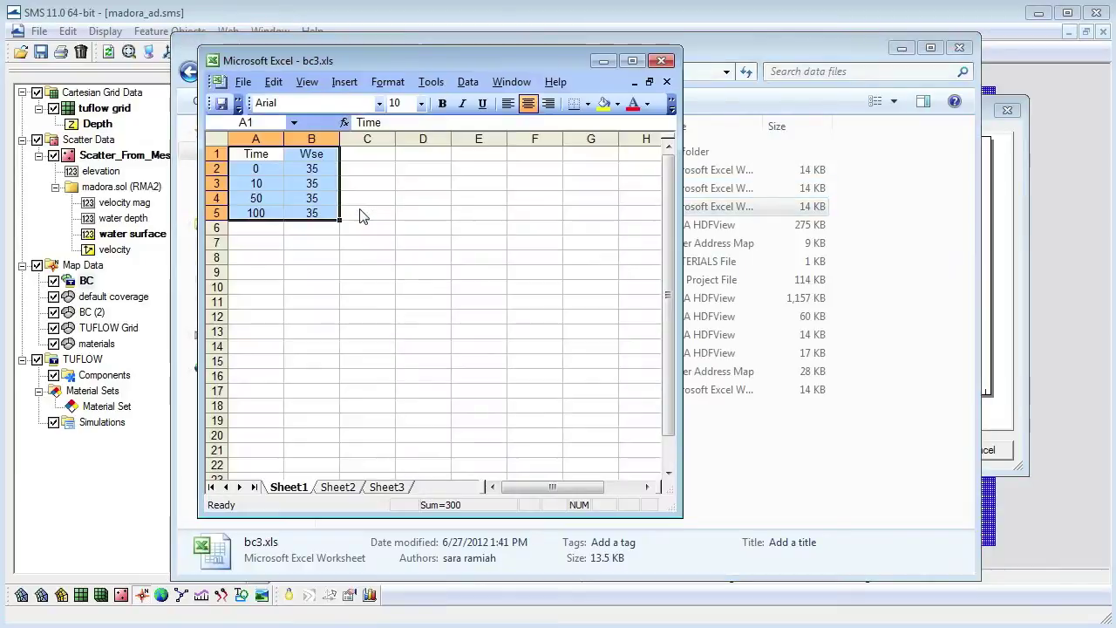
pyautogui.moveTo(257, 169); pyautogui.dragTo(322, 214)
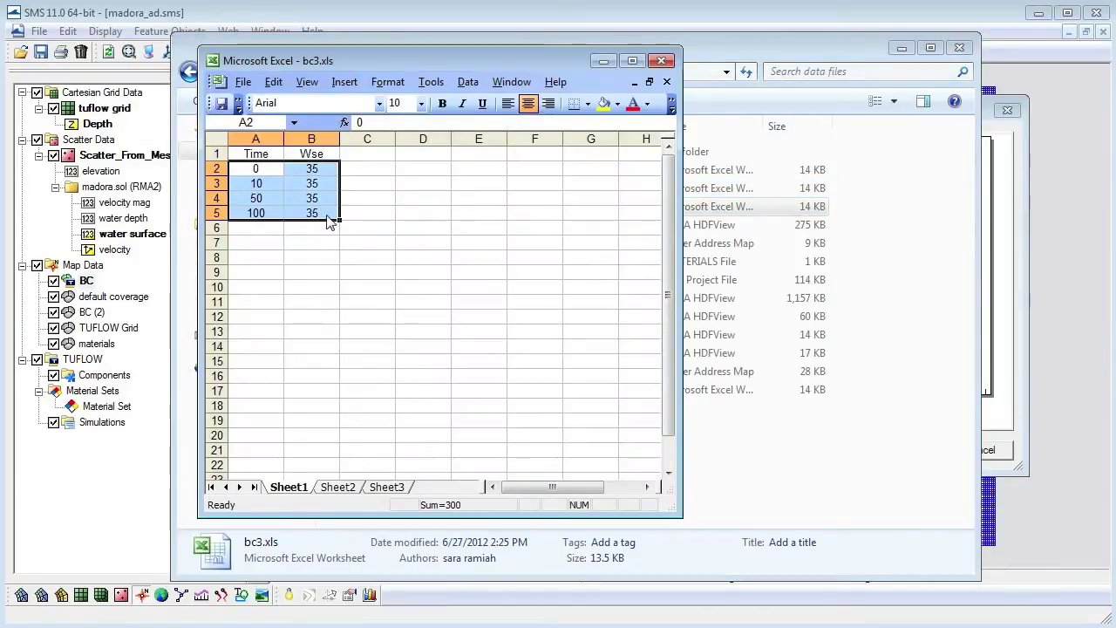
pyautogui.hotkey('ctrl', 'c')
pyautogui.click(661, 61)
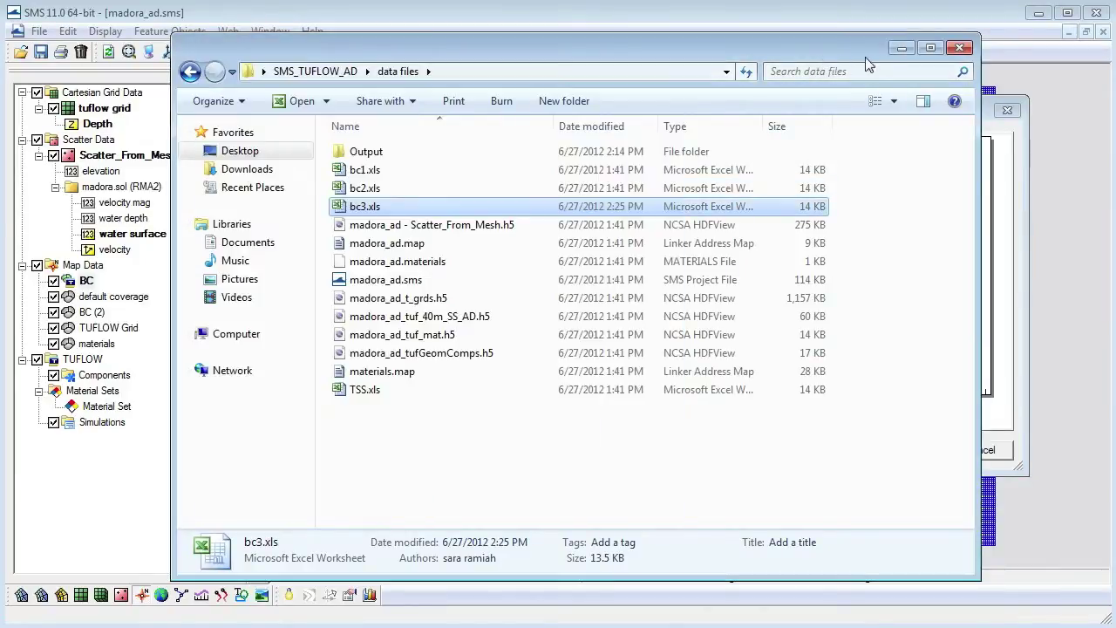
pyautogui.click(959, 47)
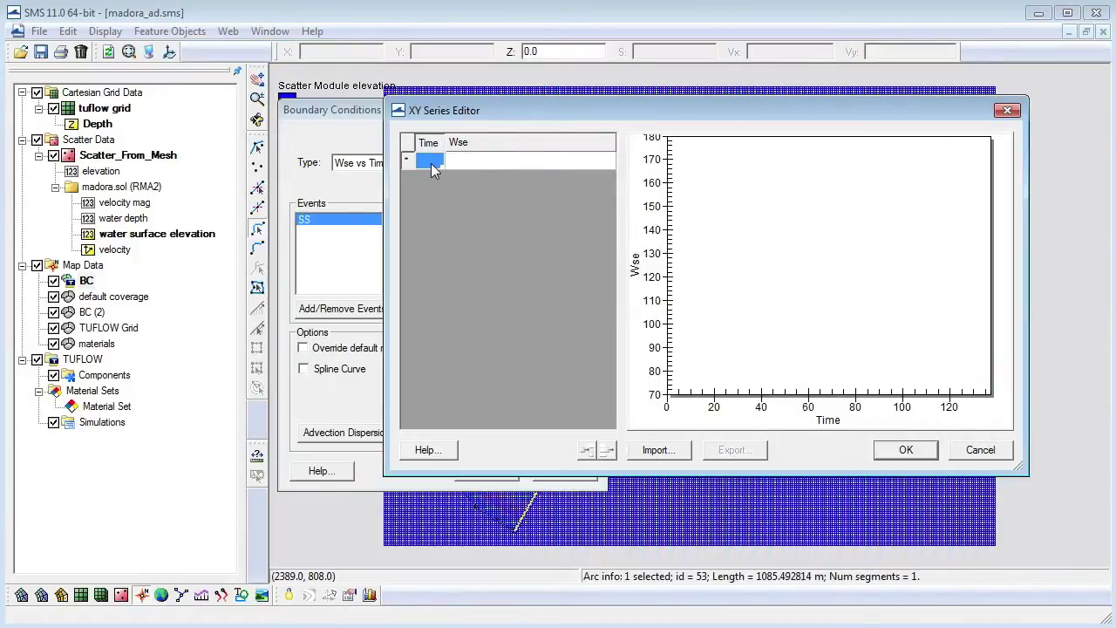
pyautogui.hotkey('ctrl', 'v')
pyautogui.click(907, 449)
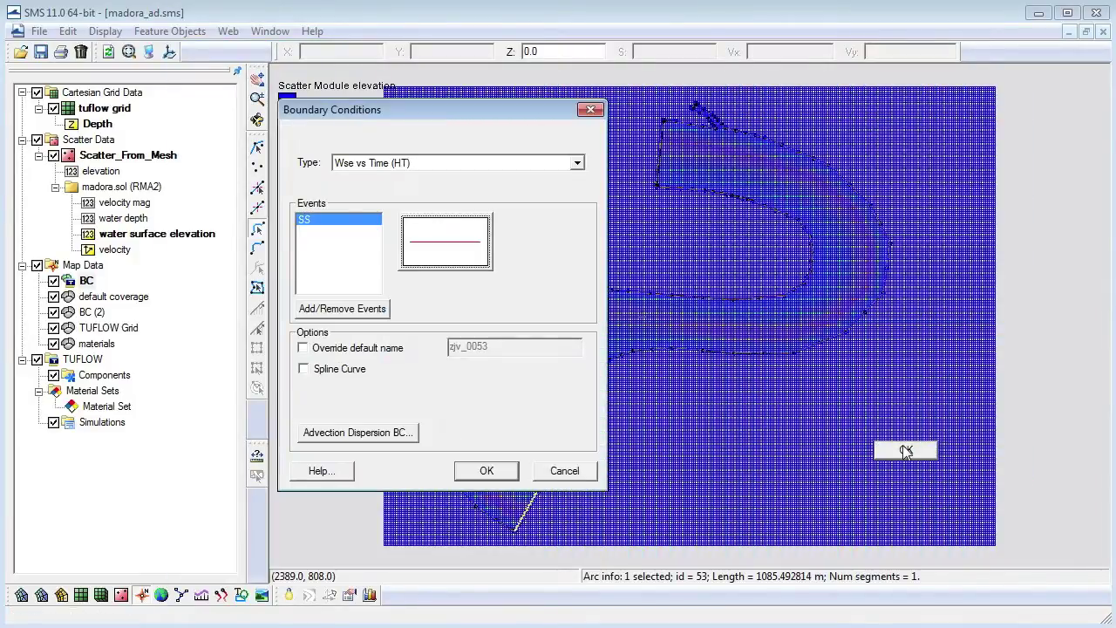
pyautogui.click(488, 471)
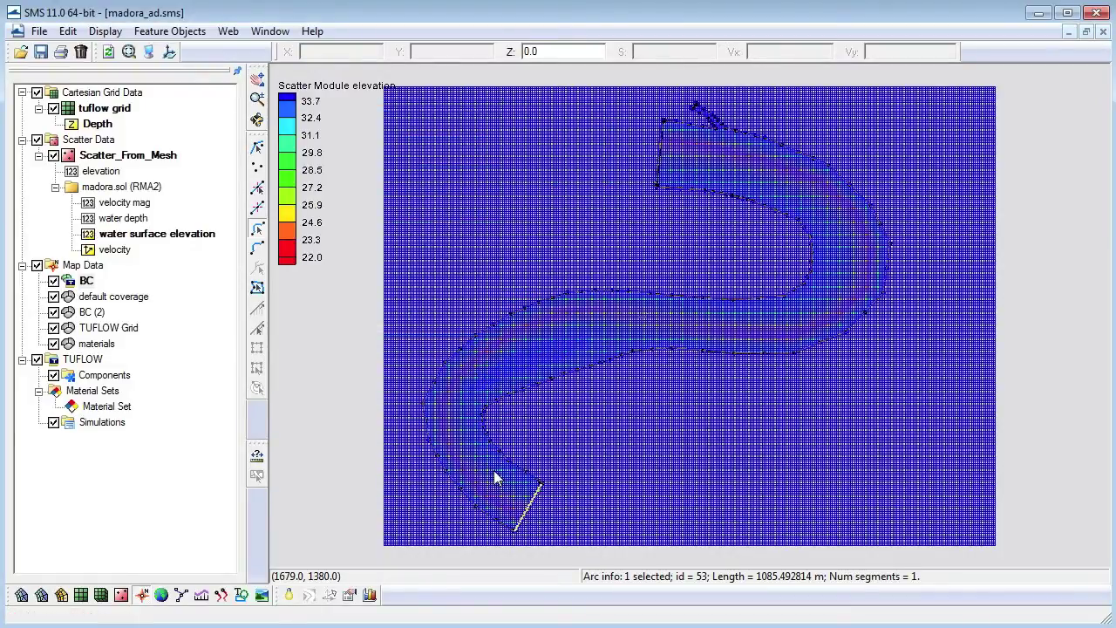
pyautogui.click(85, 284)
# - Build polygons from the BC coverage's boundary arcs
pyautogui.click(85, 283)
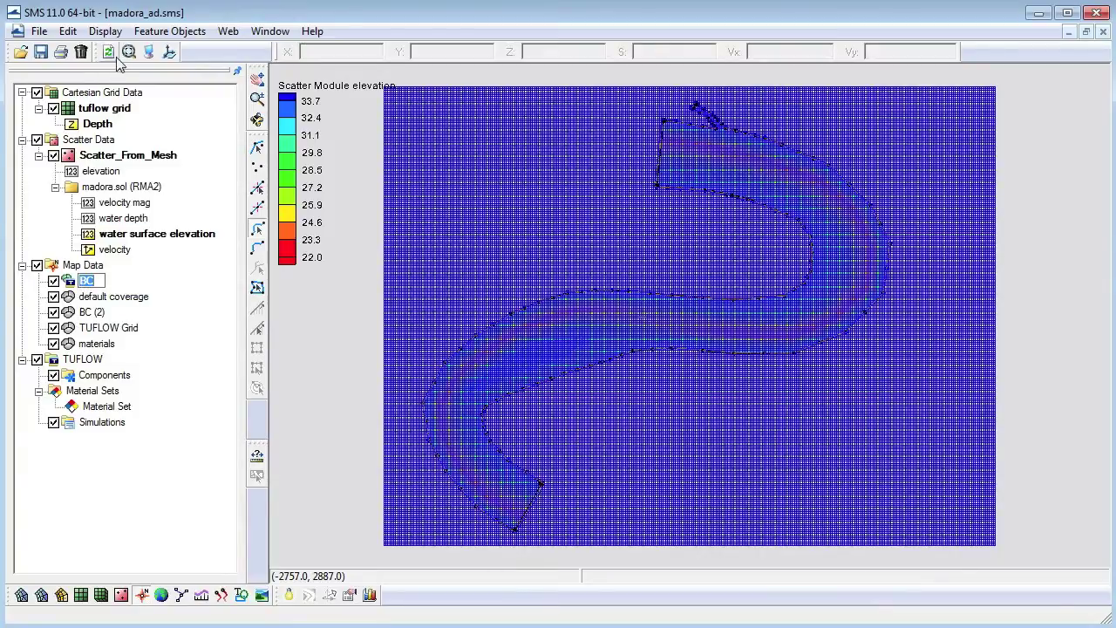
pyautogui.click(169, 30)
pyautogui.click(174, 115)
# - Set the river polygon's type to Cell Codes with cell code Active
pyautogui.click(257, 287)
pyautogui.doubleClick(639, 319)
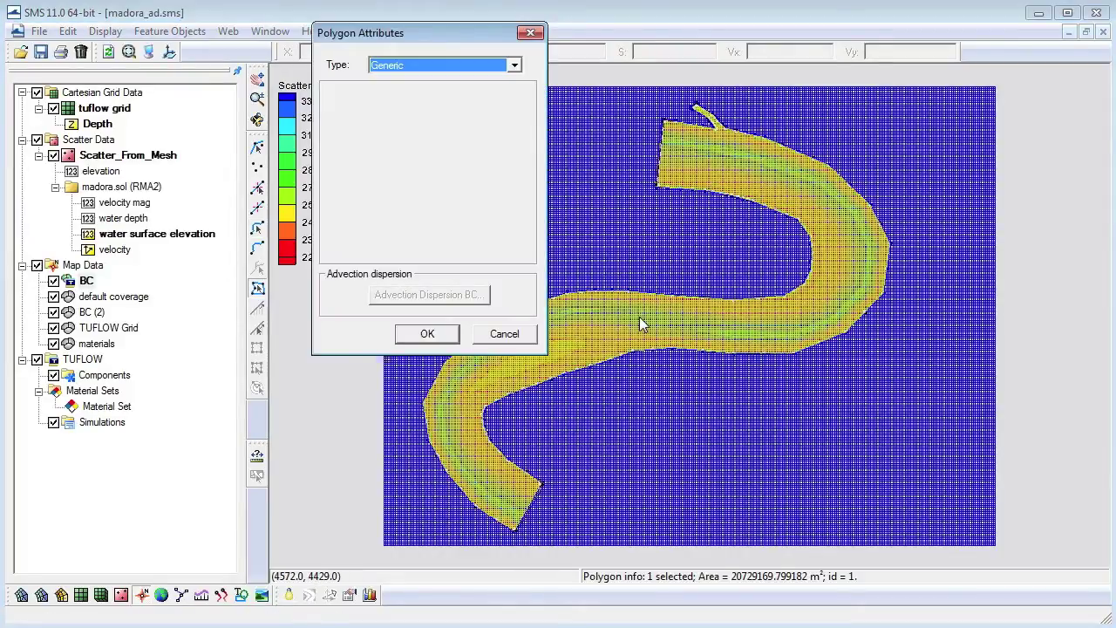
pyautogui.click(515, 65)
pyautogui.click(509, 104)
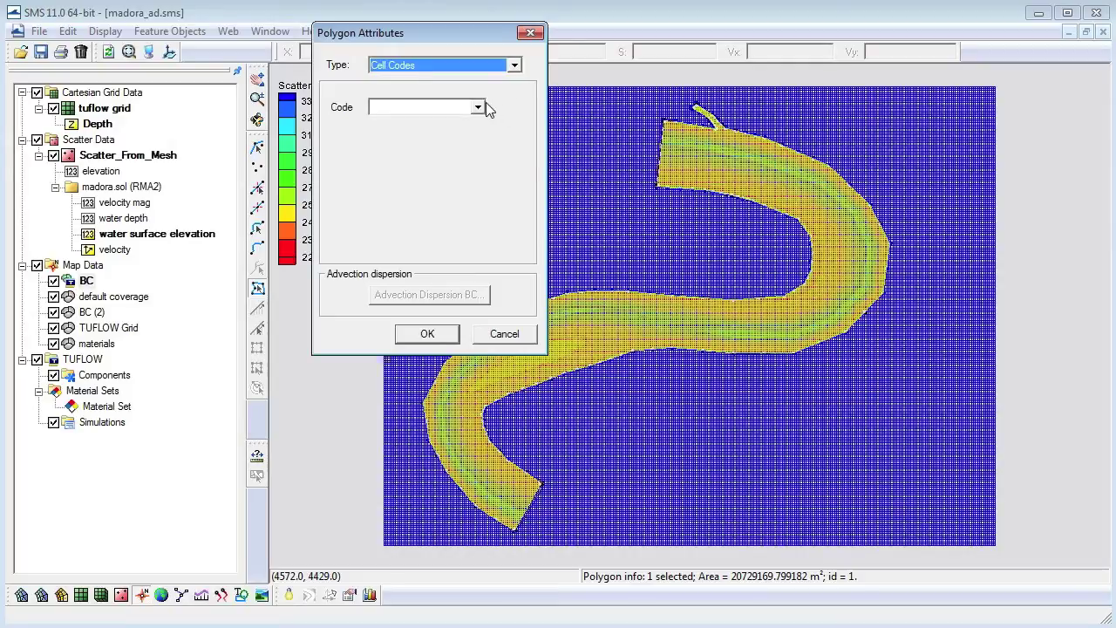
pyautogui.click(477, 107)
pyautogui.click(471, 146)
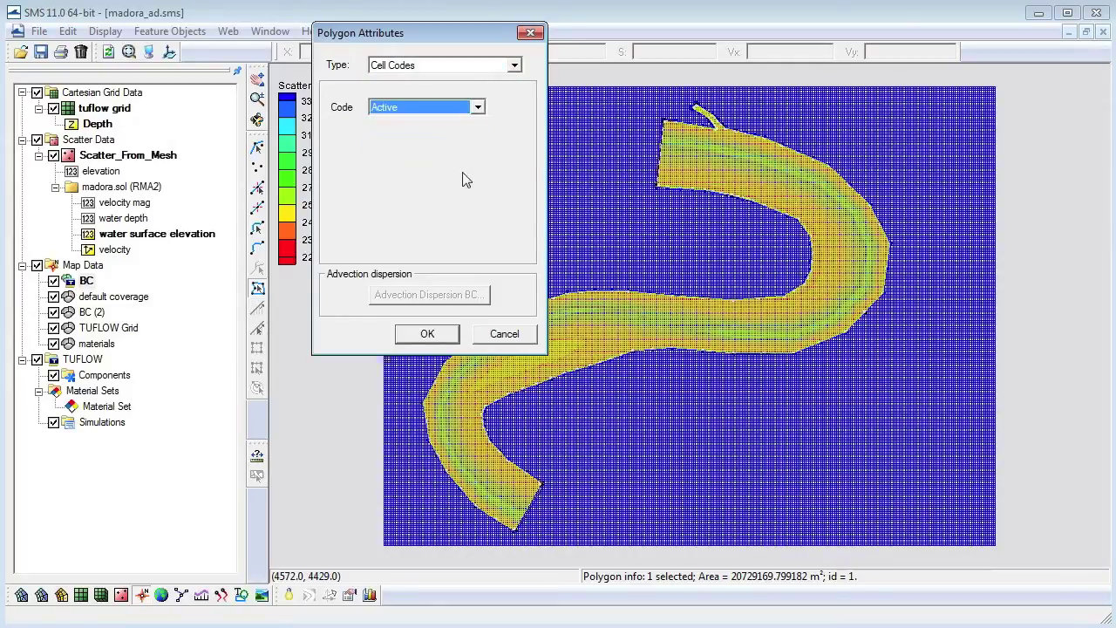
pyautogui.click(427, 333)
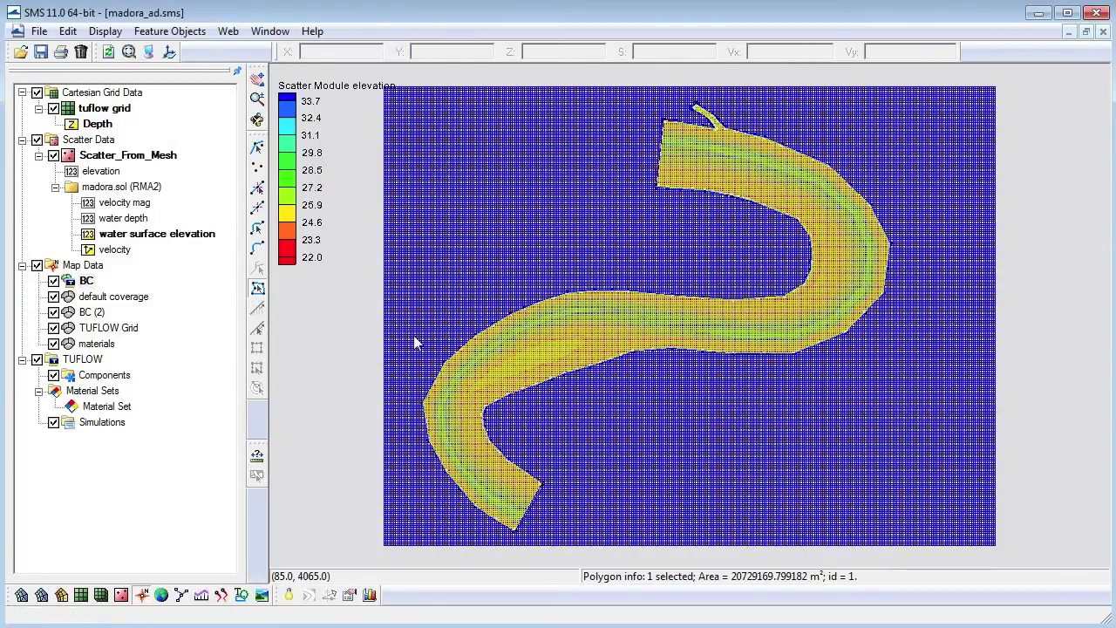
# - Add a new TUFLOW simulation, which appears as Sim under Simulations
pyautogui.rightClick(140, 471)
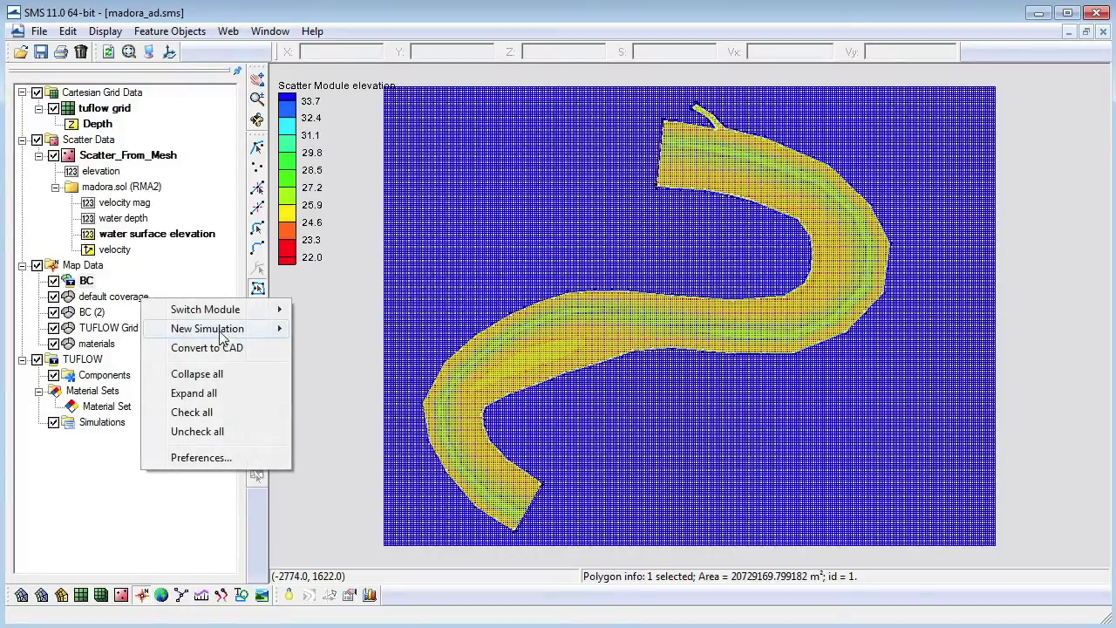
pyautogui.moveTo(223, 337)
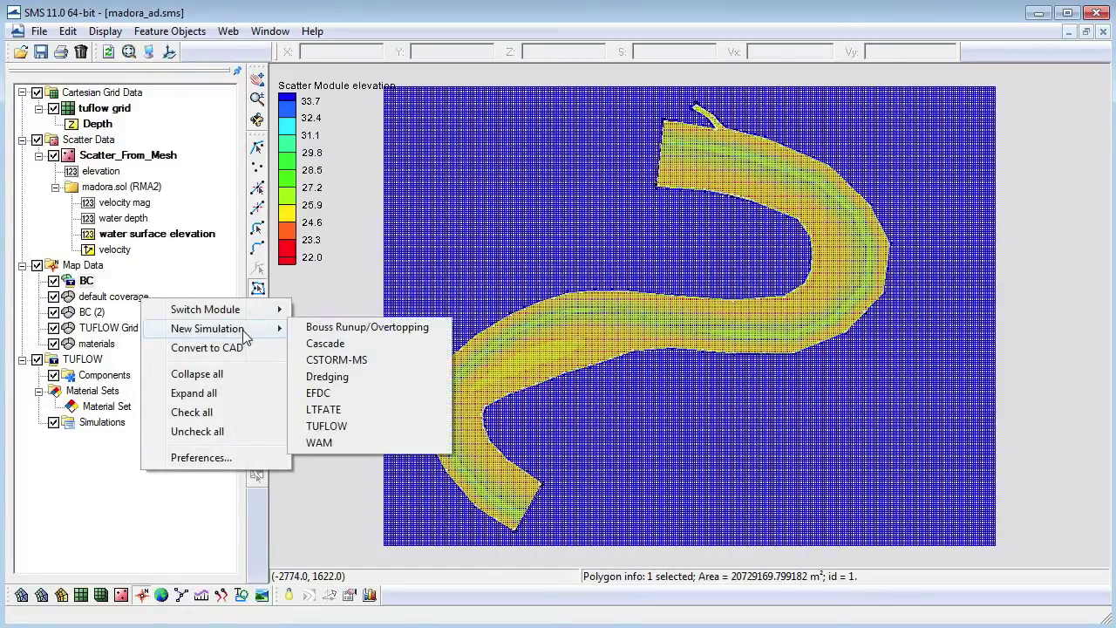
pyautogui.click(327, 427)
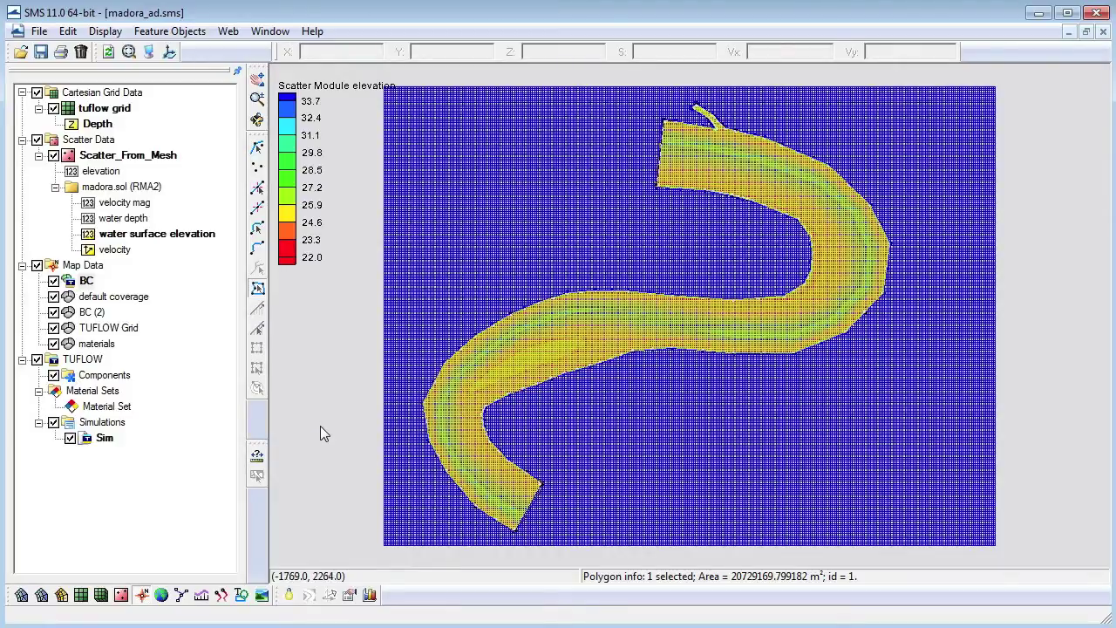
# - Create a new 2D geometry component under Components and name it 40m
pyautogui.rightClick(113, 382)
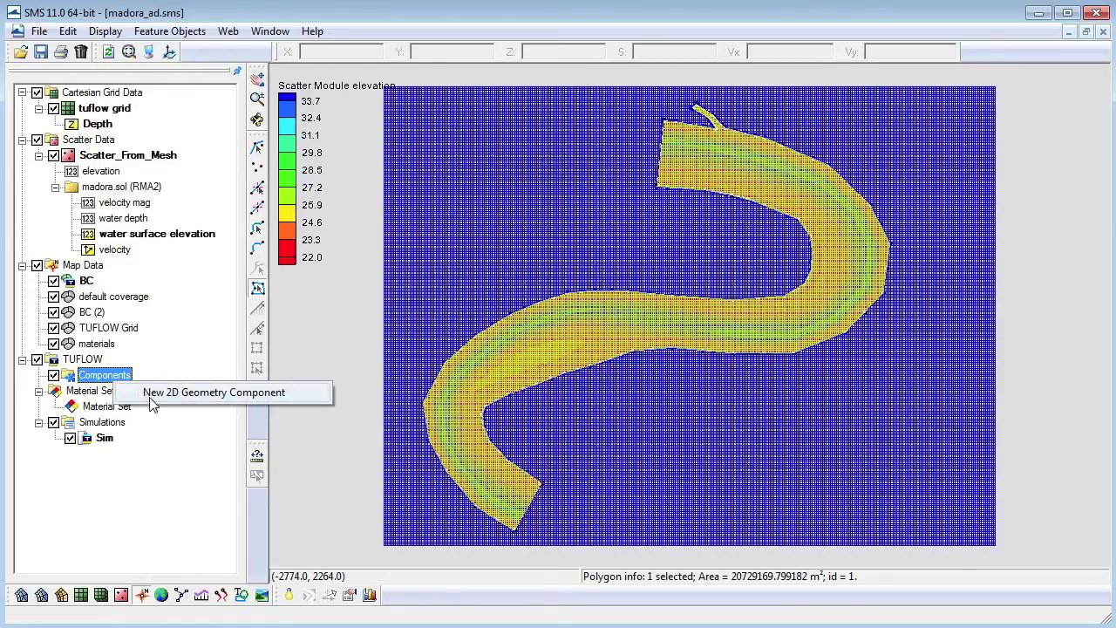
pyautogui.click(144, 388)
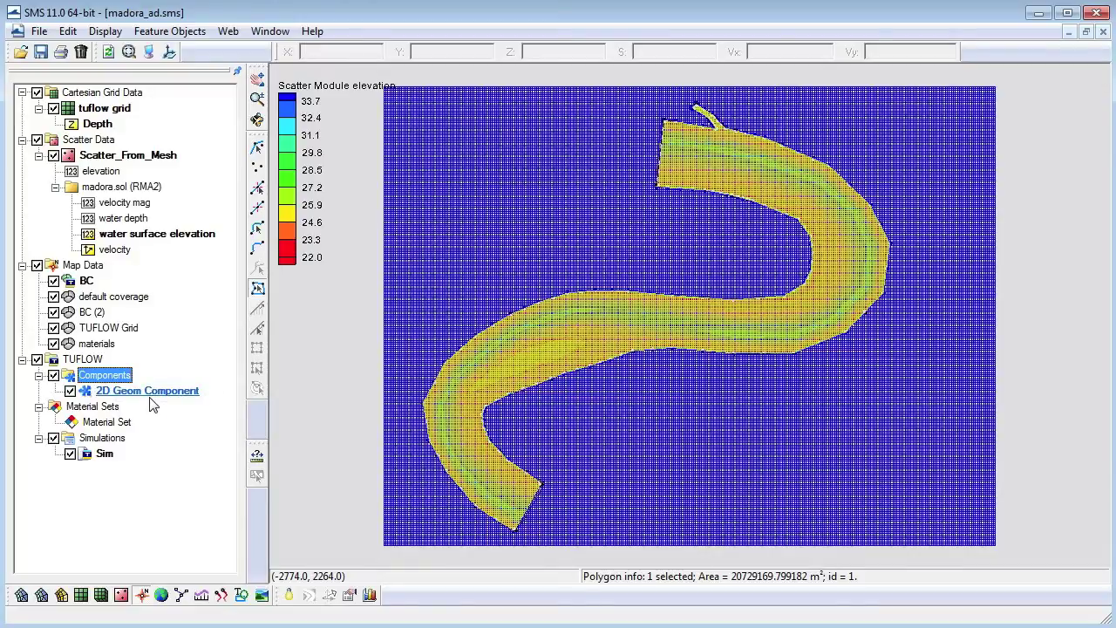
pyautogui.click(104, 391)
pyautogui.rightClick(98, 392)
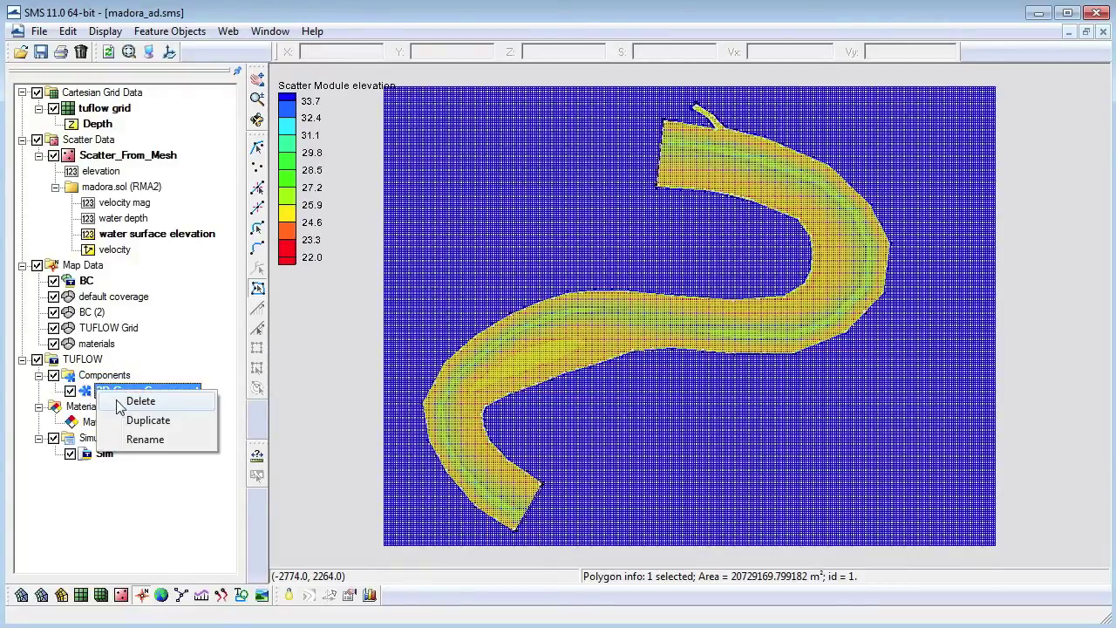
pyautogui.click(137, 440)
pyautogui.write('40m')
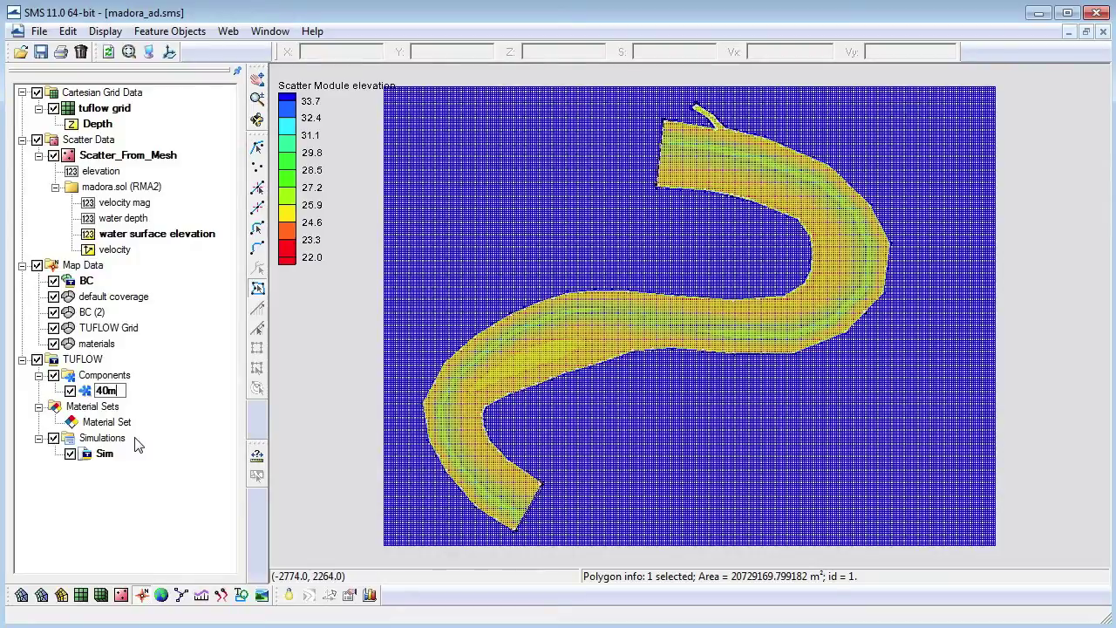
pyautogui.press('Return')
# - Move the tuflow grid, materials coverage and BC coverage into the 40m component
pyautogui.click(117, 111)
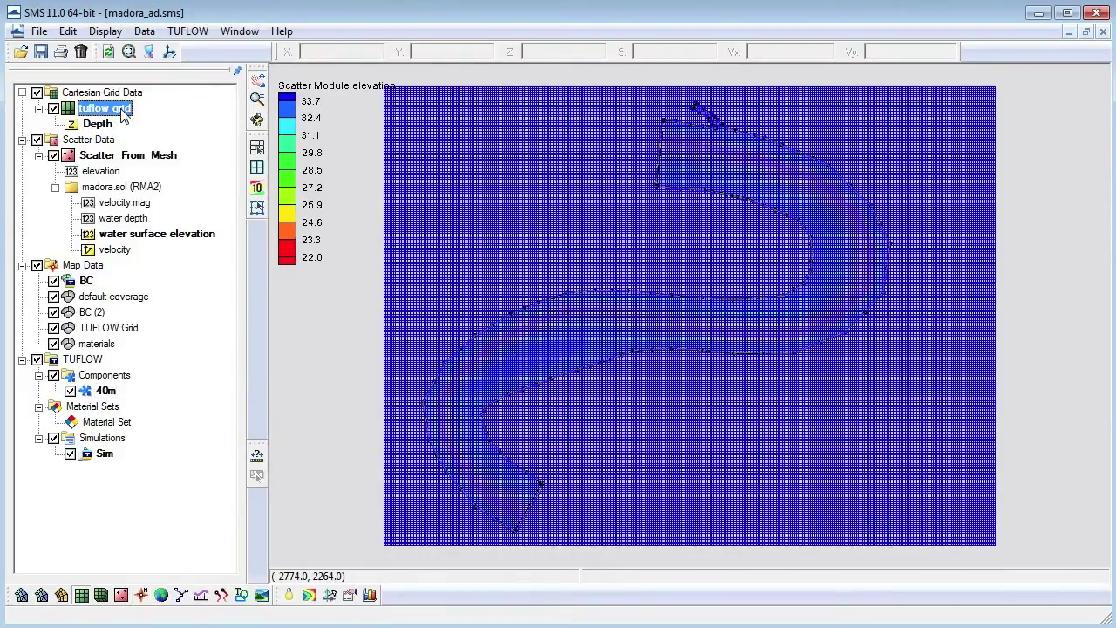
pyautogui.click(106, 391)
pyautogui.moveTo(113, 406); pyautogui.dragTo(114, 403)
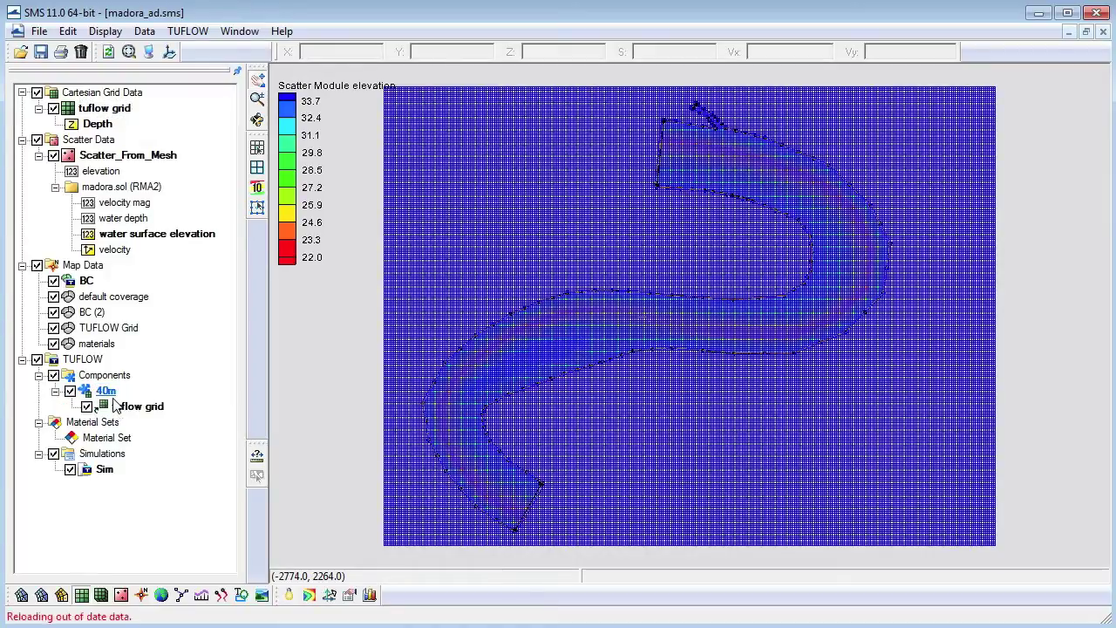
pyautogui.click(97, 344)
pyautogui.moveTo(107, 359); pyautogui.dragTo(105, 391)
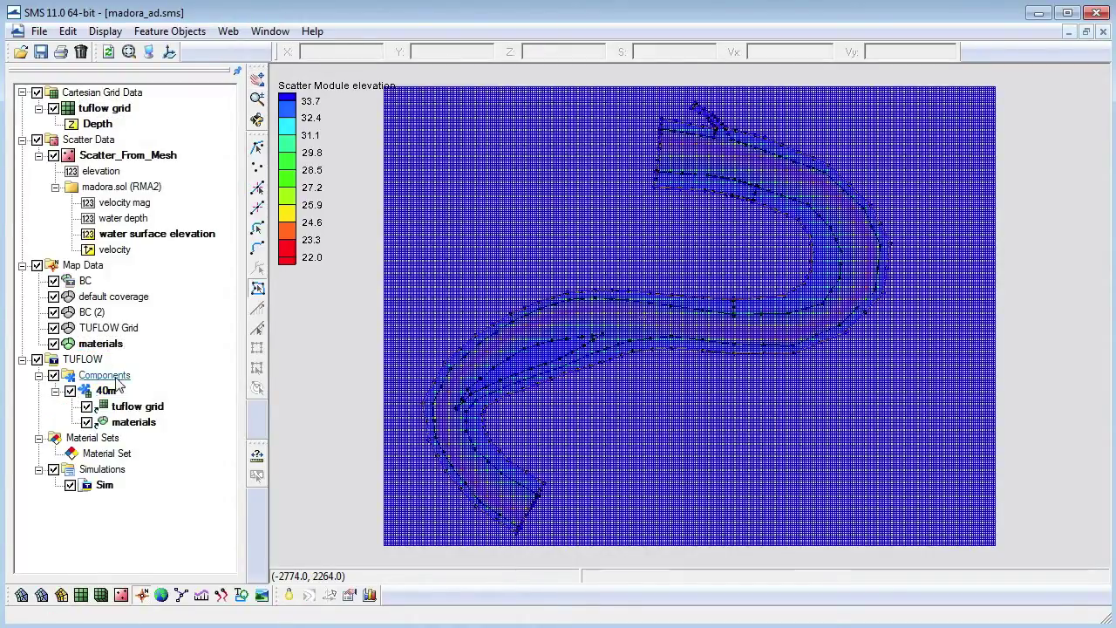
pyautogui.moveTo(85, 284); pyautogui.dragTo(102, 397)
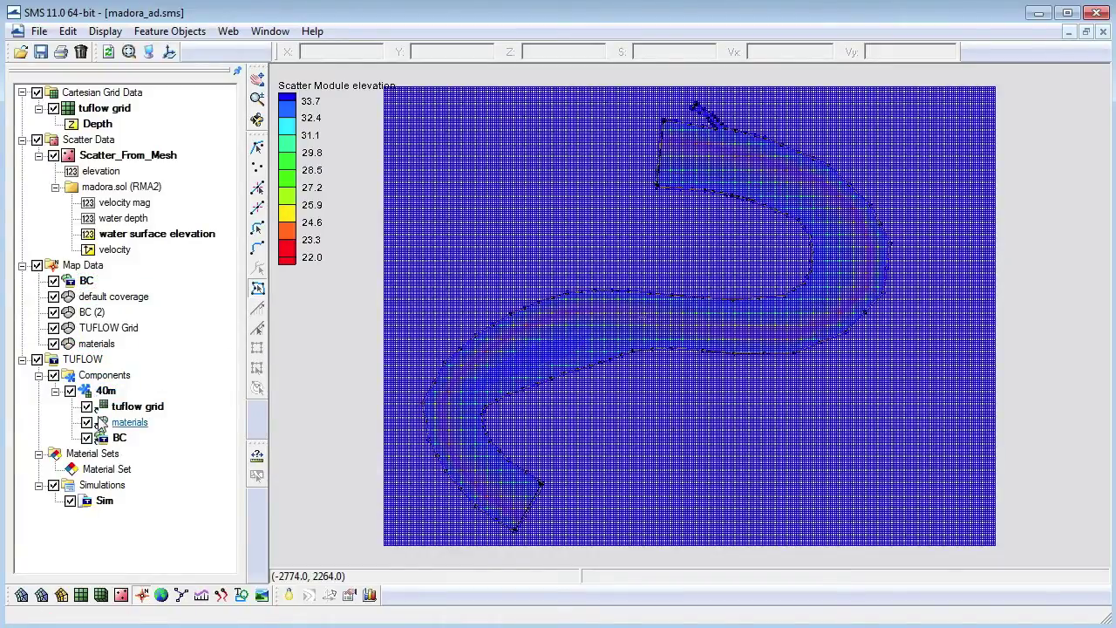
pyautogui.rightClick(92, 455)
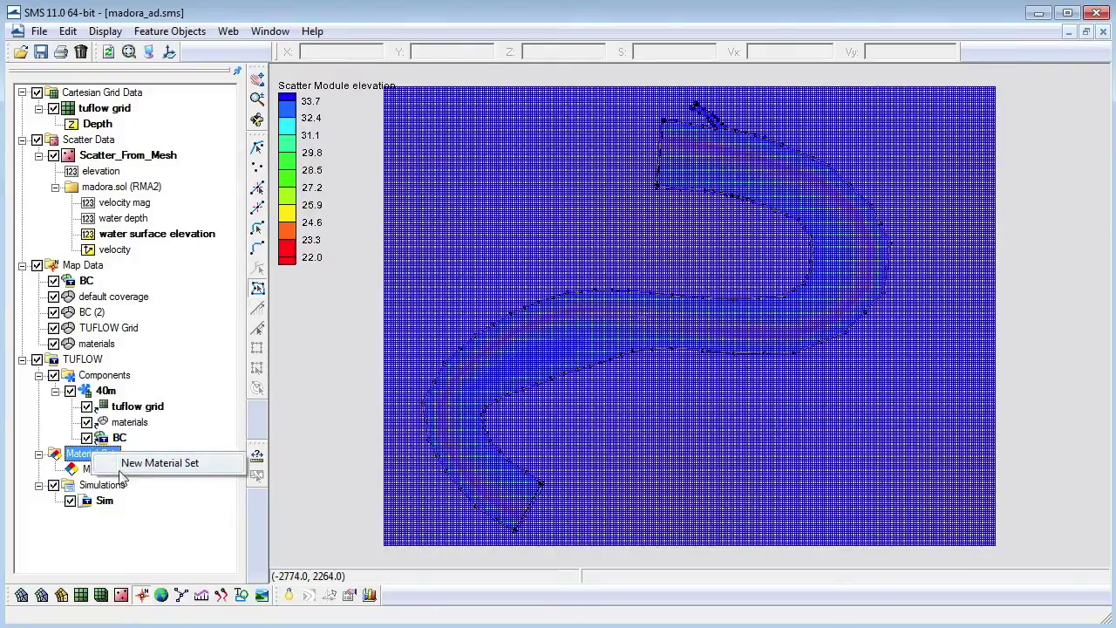
pyautogui.click(166, 463)
pyautogui.click(120, 476)
pyautogui.click(120, 476)
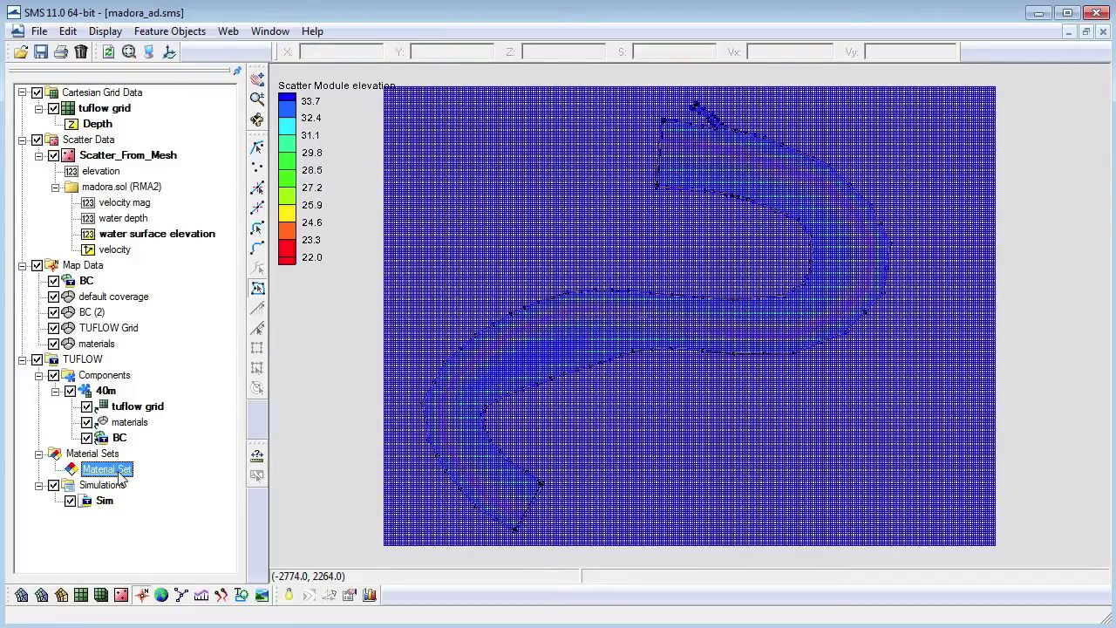
pyautogui.rightClick(120, 476)
pyautogui.click(161, 508)
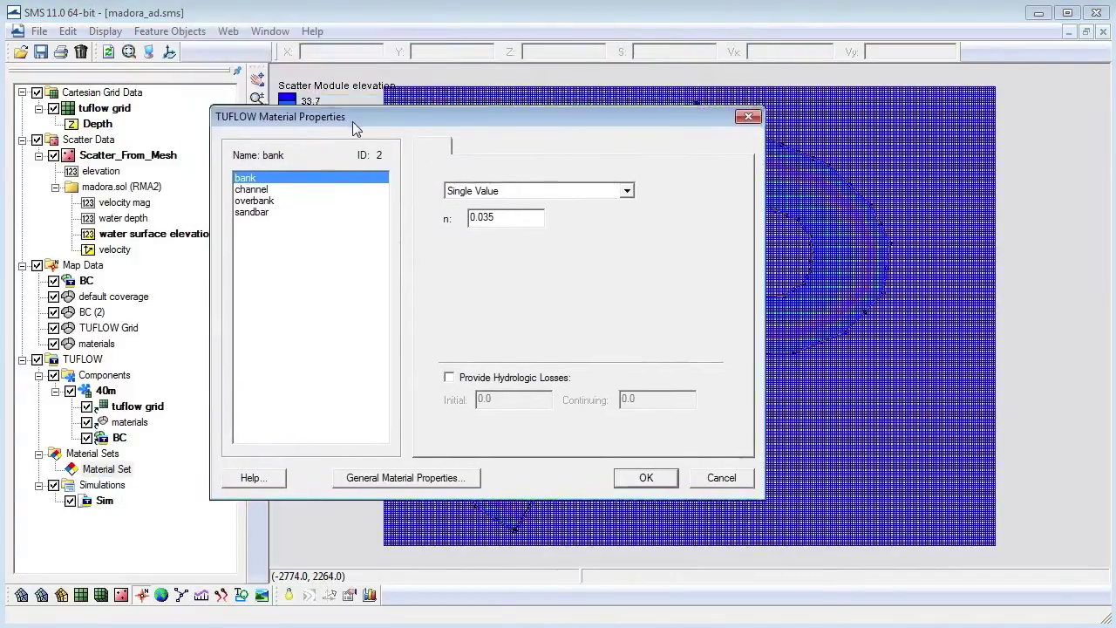
pyautogui.moveTo(504, 225); pyautogui.dragTo(460, 234)
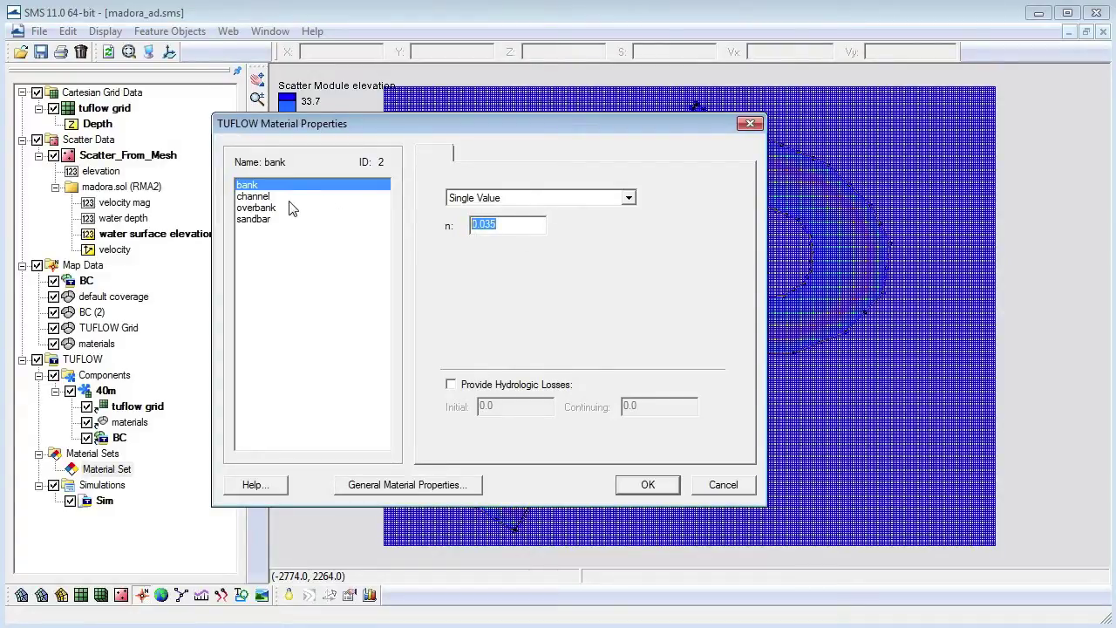
pyautogui.click(260, 199)
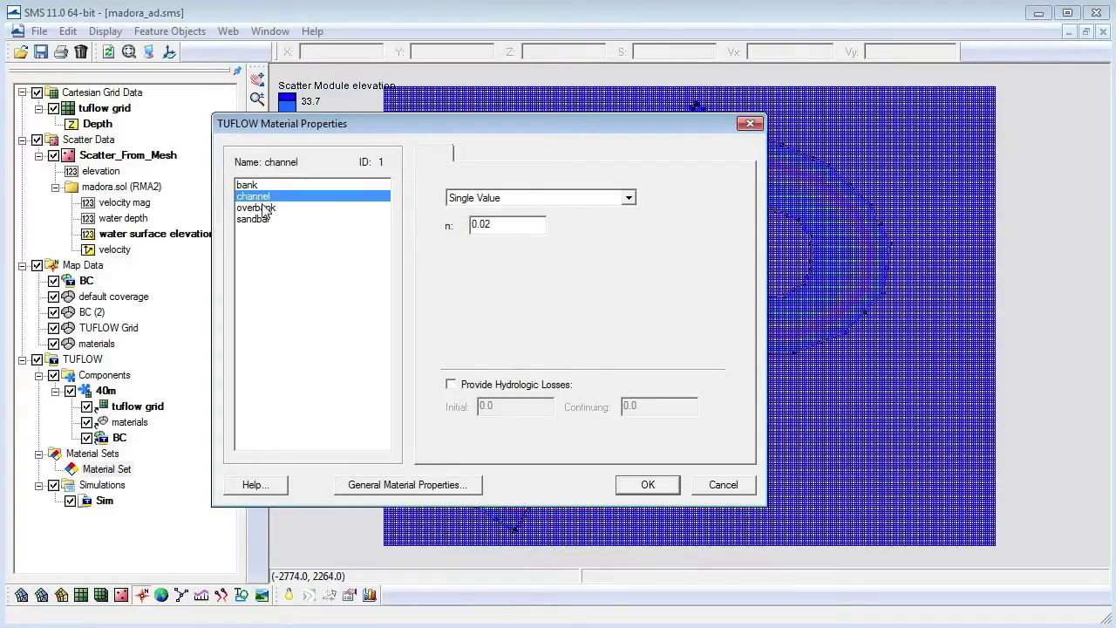
pyautogui.click(264, 209)
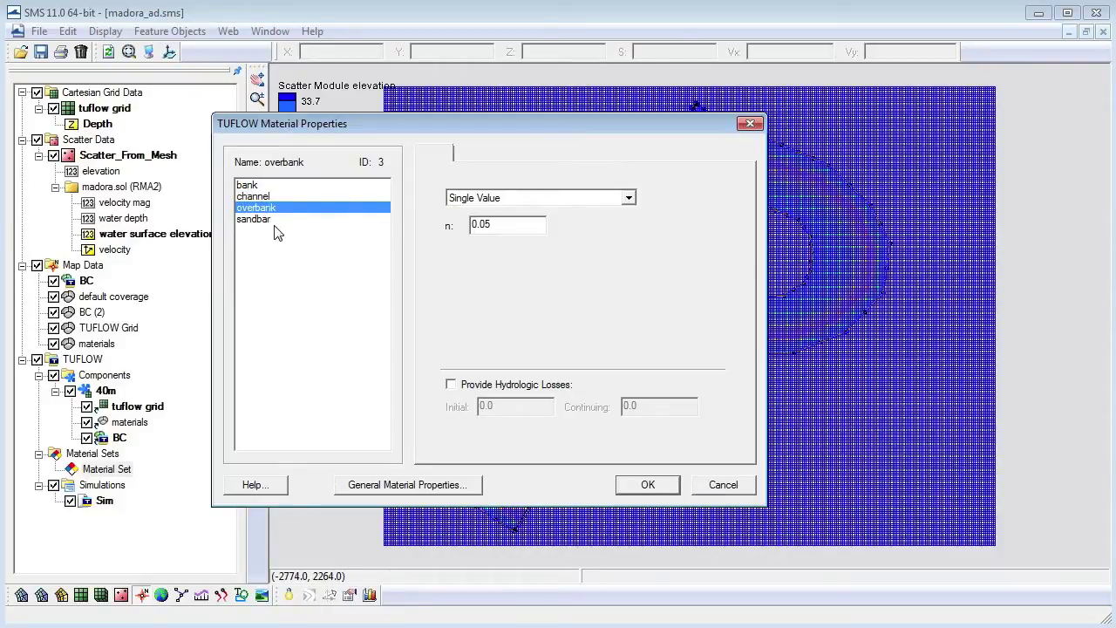
pyautogui.click(265, 223)
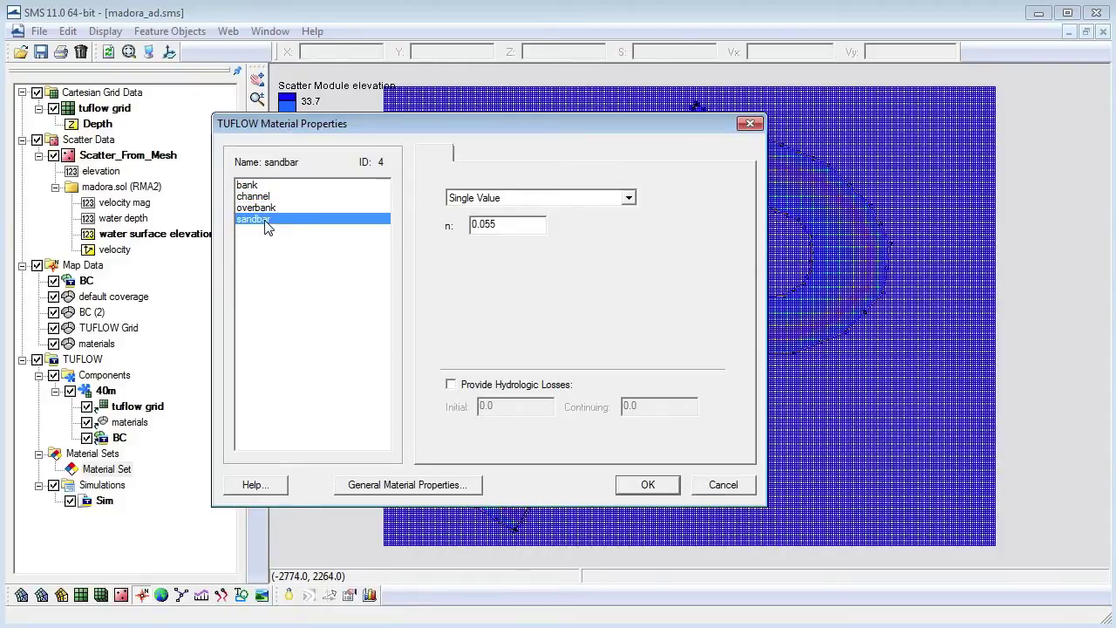
pyautogui.click(649, 486)
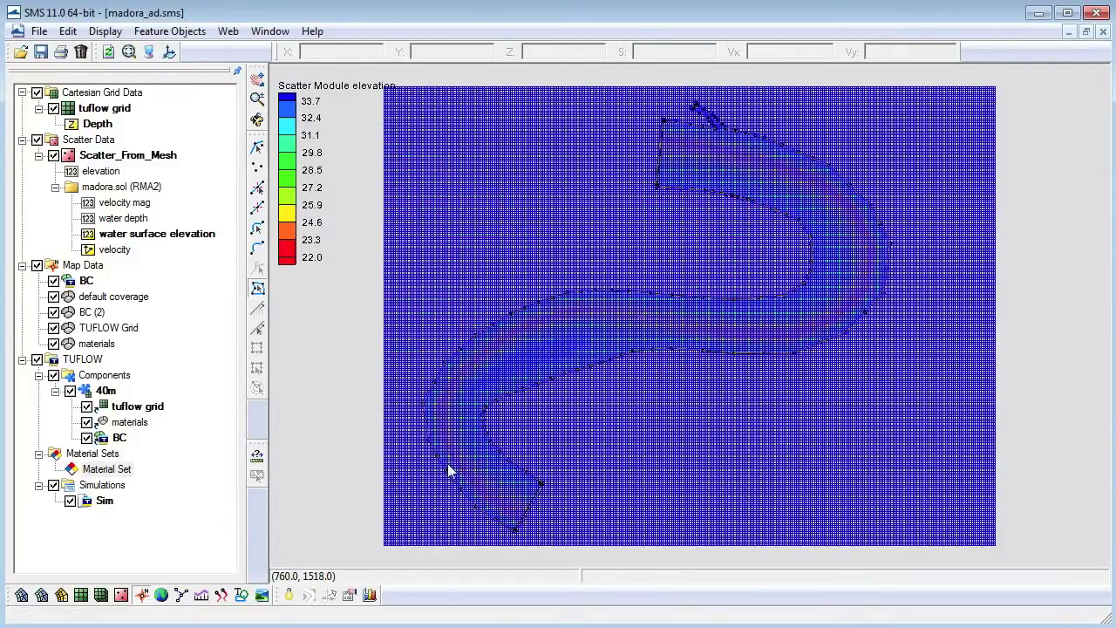
# - Place the 40m grid component inside the Sim simulation under Simulations
pyautogui.click(105, 391)
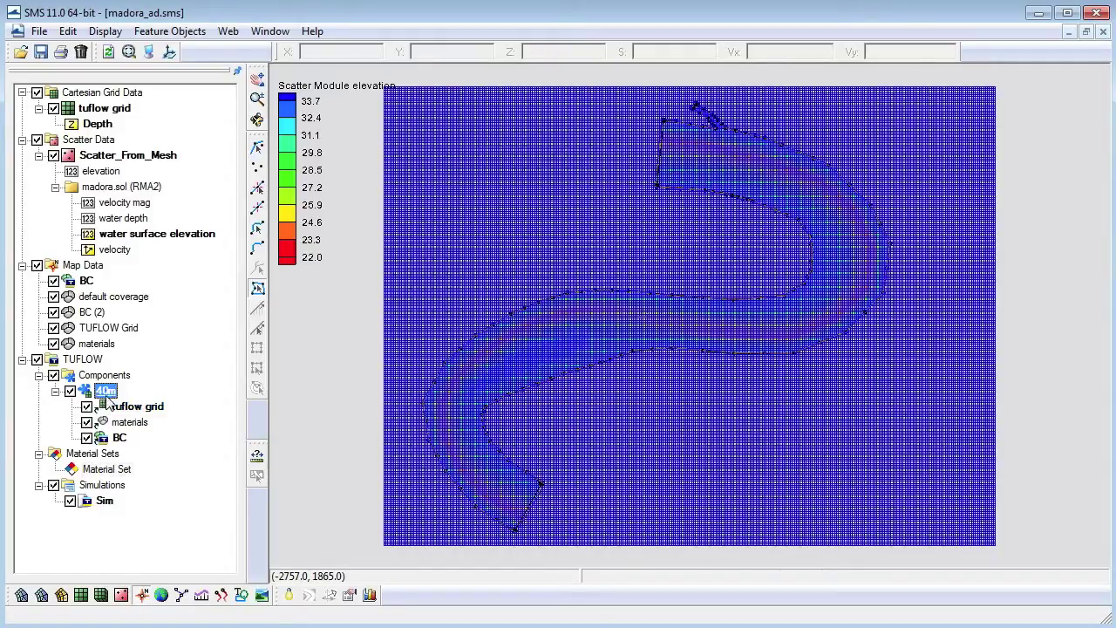
pyautogui.moveTo(105, 397); pyautogui.dragTo(105, 503)
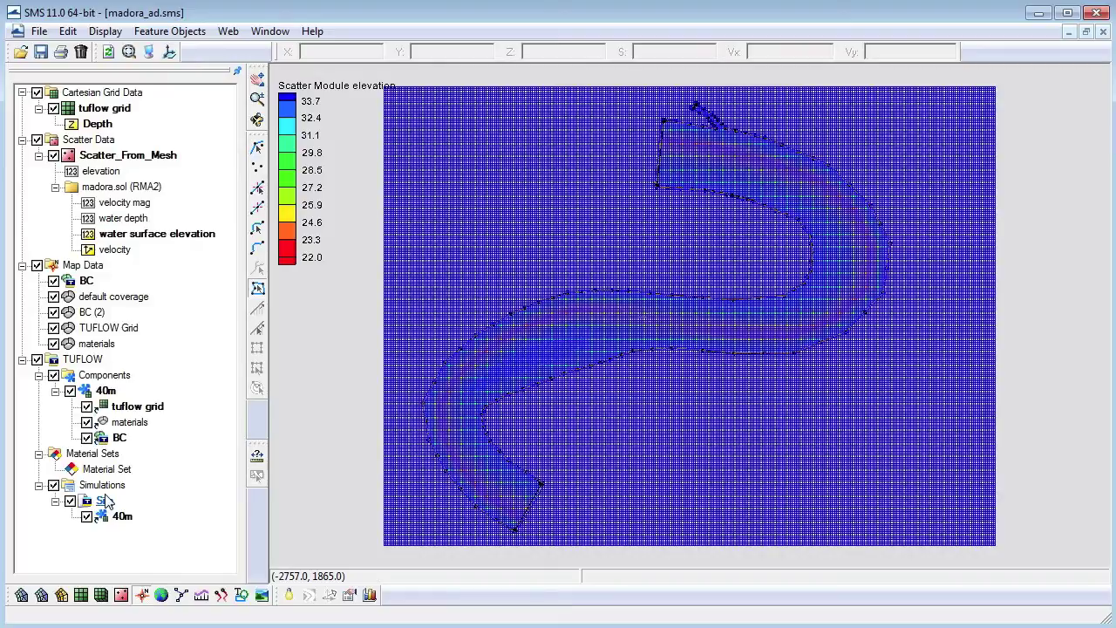
pyautogui.rightClick(105, 500)
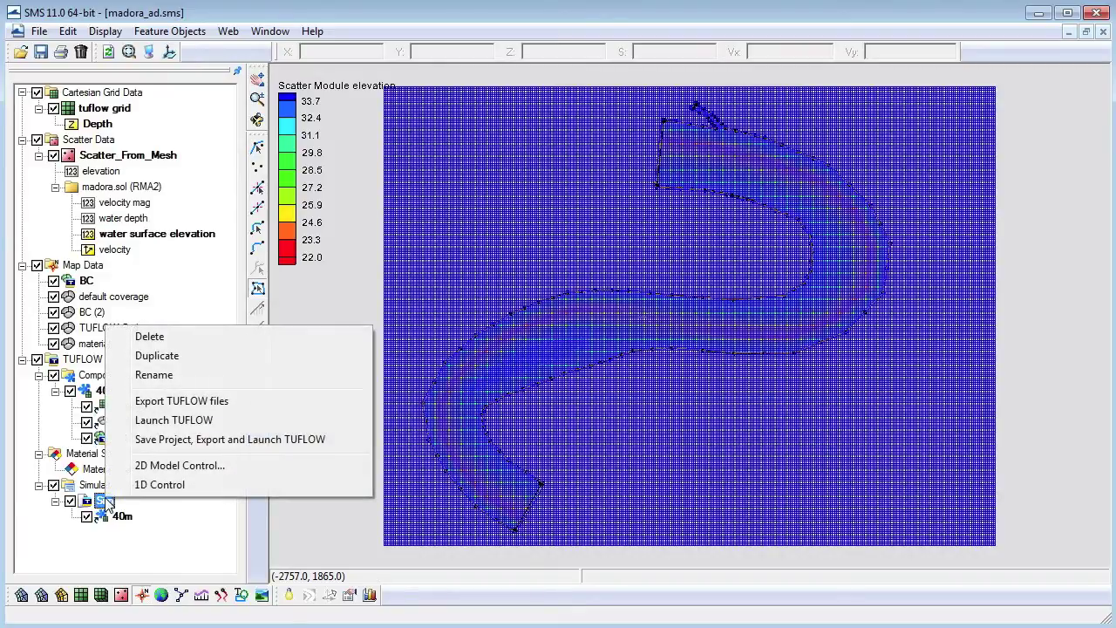
# - In Sim's 2D Model Control, set End Time to 25 hours and Timestep to 5 seconds
pyautogui.click(152, 468)
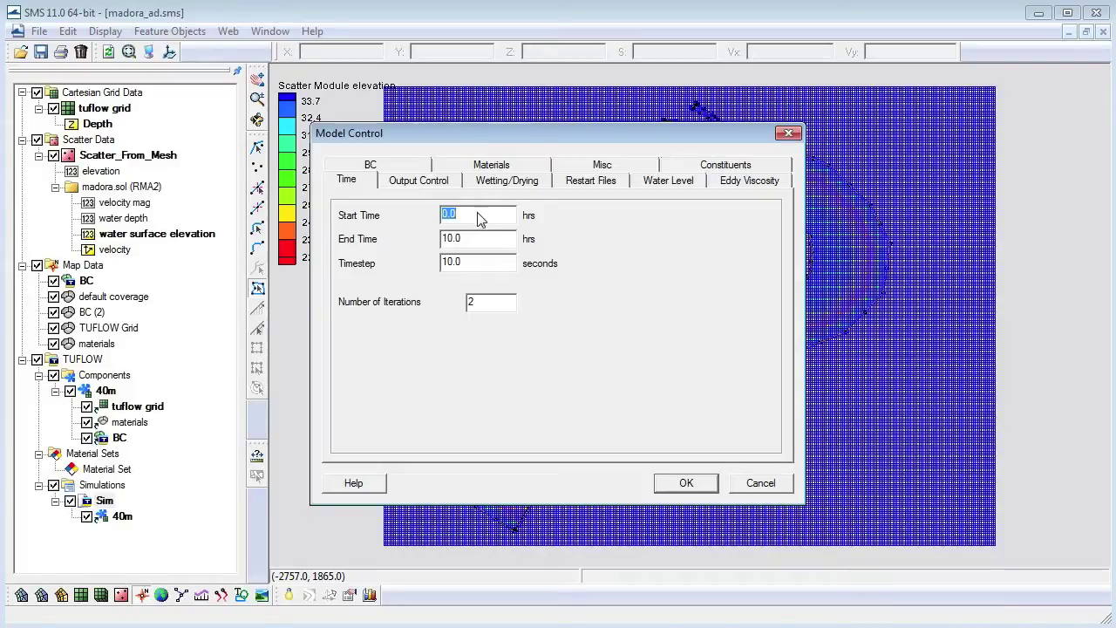
pyautogui.moveTo(481, 240); pyautogui.dragTo(428, 244)
pyautogui.write('25')
pyautogui.moveTo(484, 263); pyautogui.dragTo(440, 267)
pyautogui.write('5')
# - Enable Depth and Flow Vectors output and review the display interval and initial water level
pyautogui.click(425, 183)
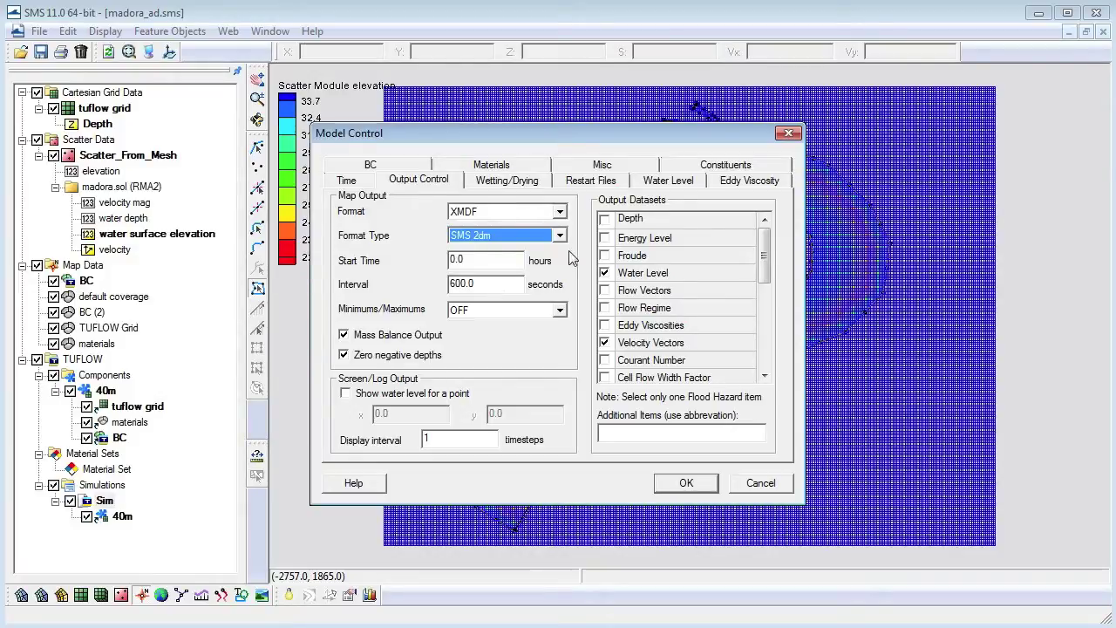
pyautogui.click(604, 219)
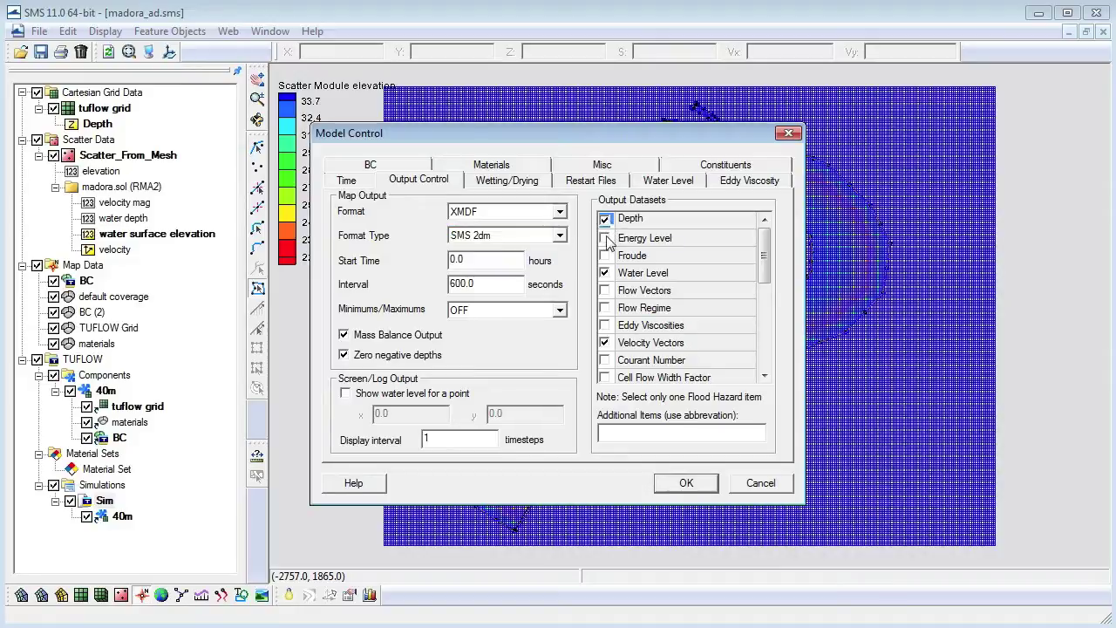
pyautogui.click(606, 292)
pyautogui.moveTo(440, 439); pyautogui.dragTo(383, 440)
pyautogui.click(646, 183)
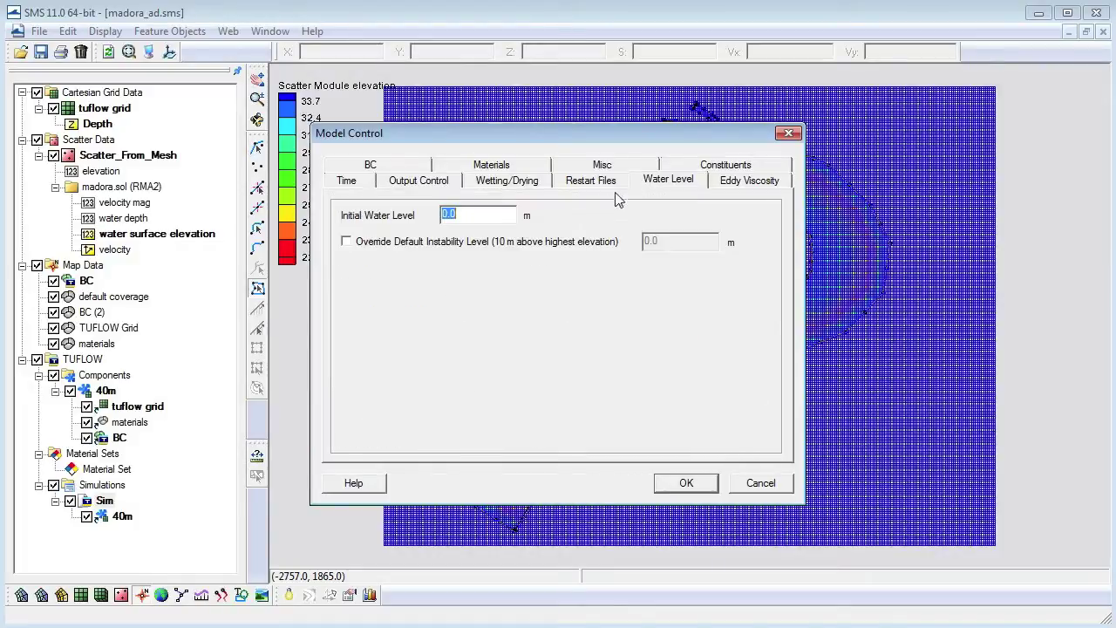
pyautogui.click(404, 174)
# - Choose the SS boundary event and add a TSS constituent with longitudinal dispersion 12
pyautogui.click(535, 220)
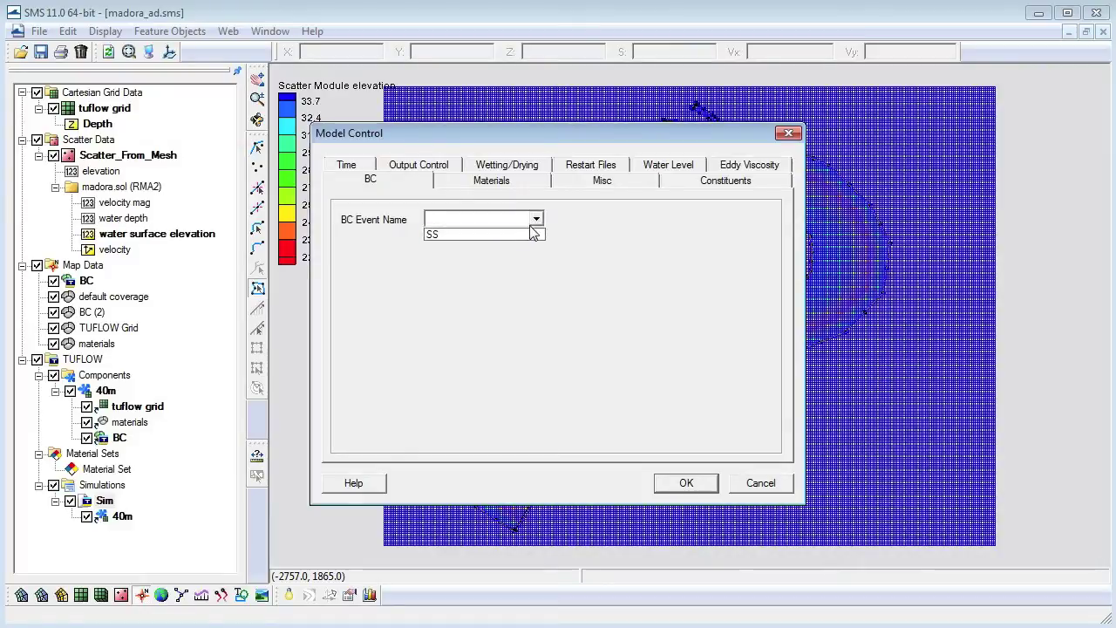
pyautogui.click(531, 234)
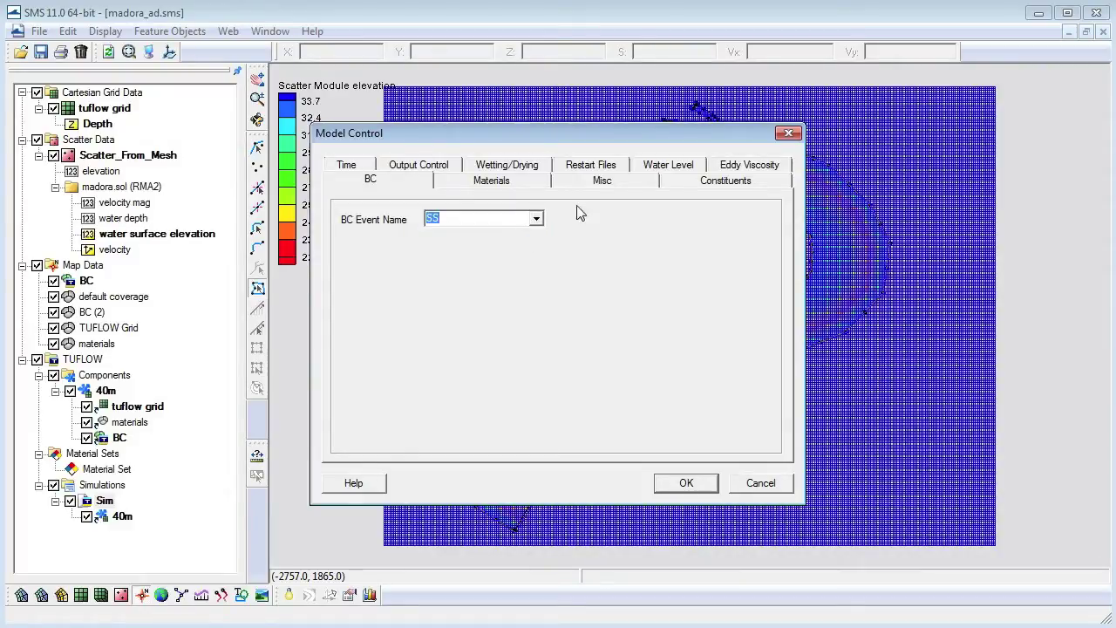
pyautogui.click(711, 186)
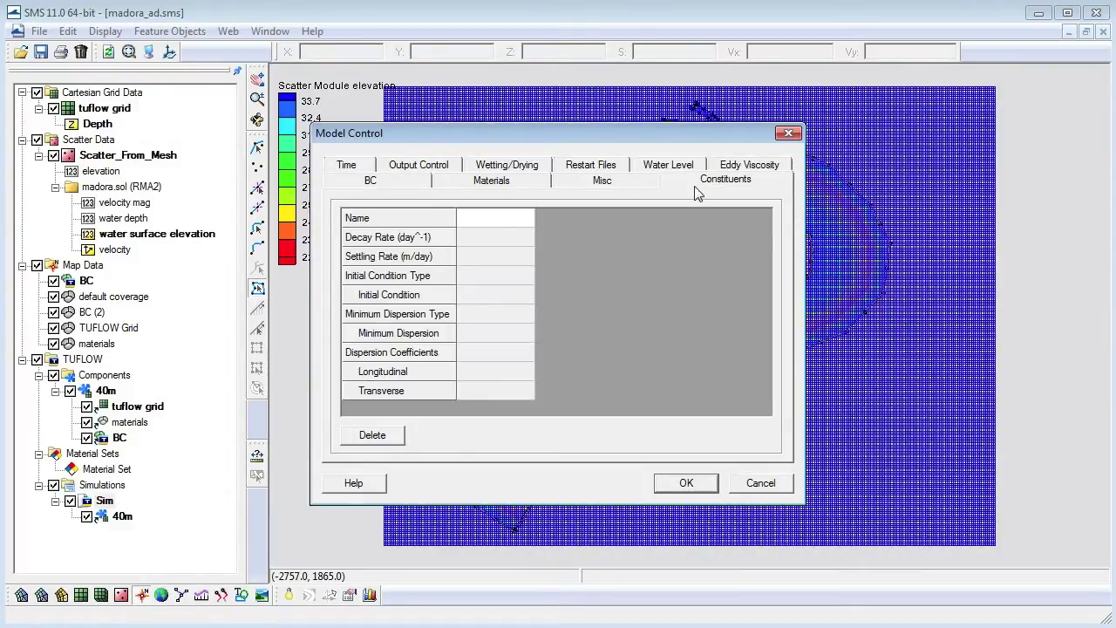
pyautogui.click(514, 223)
pyautogui.write('TSS')
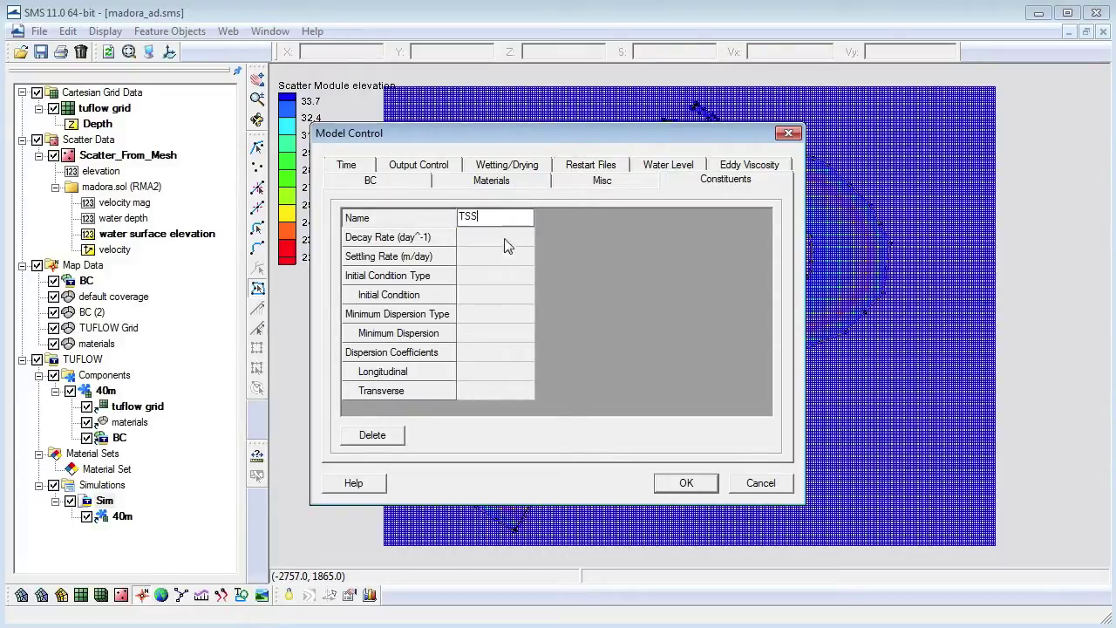
pyautogui.click(476, 370)
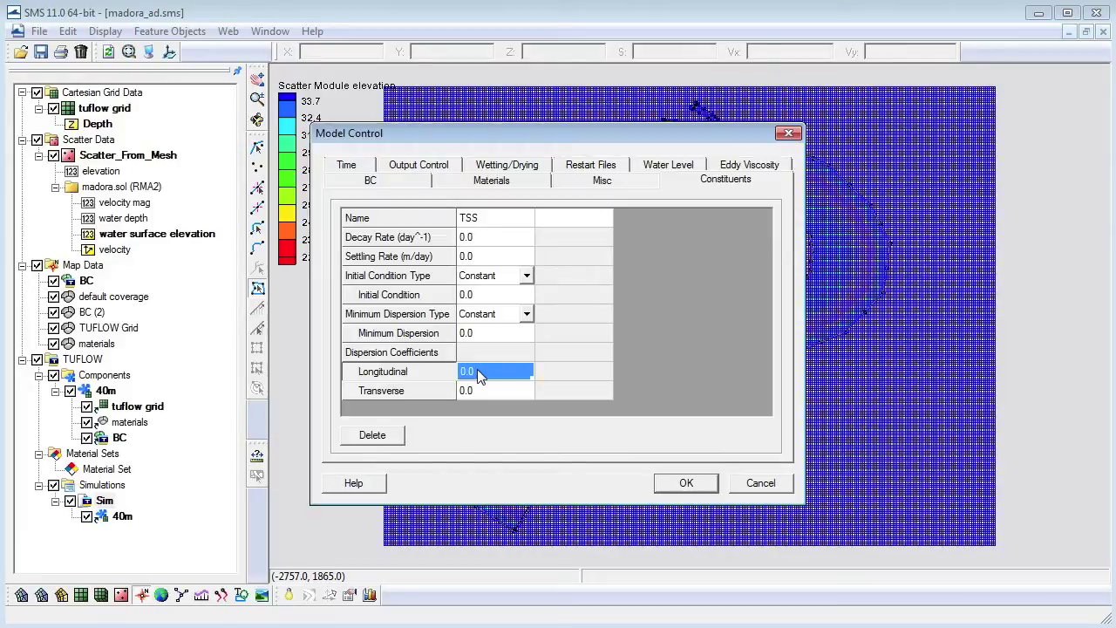
pyautogui.write('12.6')
pyautogui.click(678, 491)
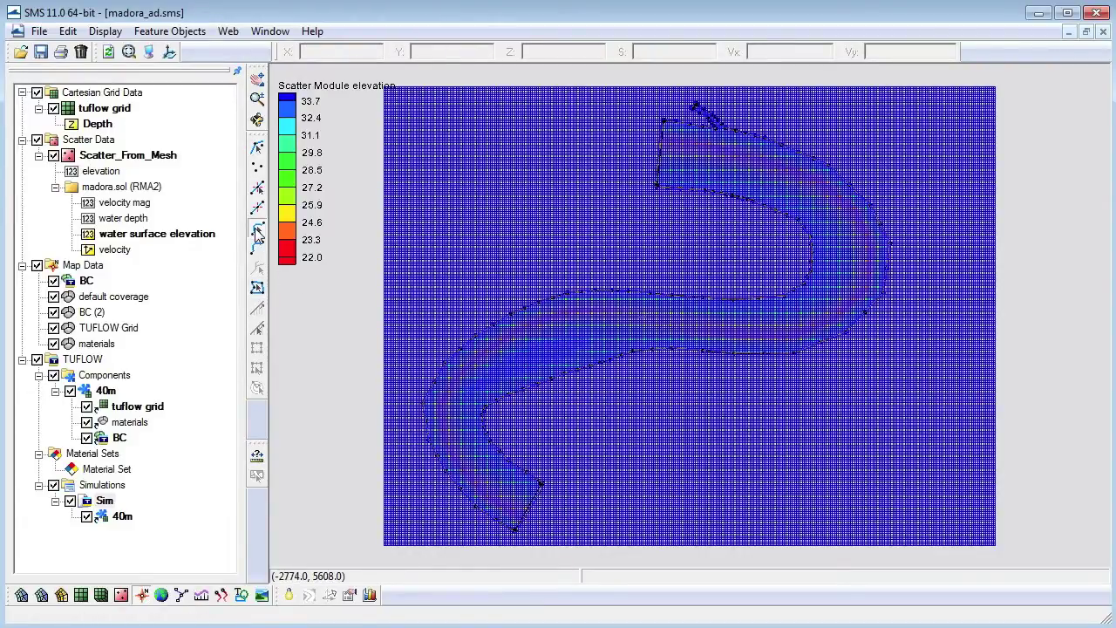
# - Open the TSS advection-dispersion concentration curve for the short top arc
pyautogui.doubleClick(696, 110)
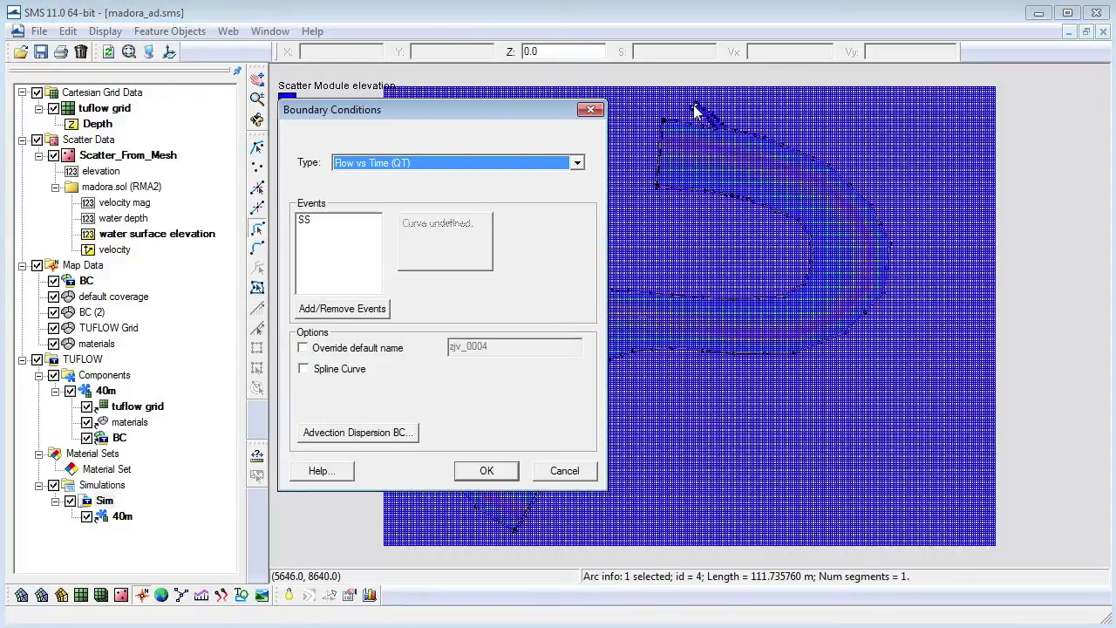
pyautogui.click(368, 431)
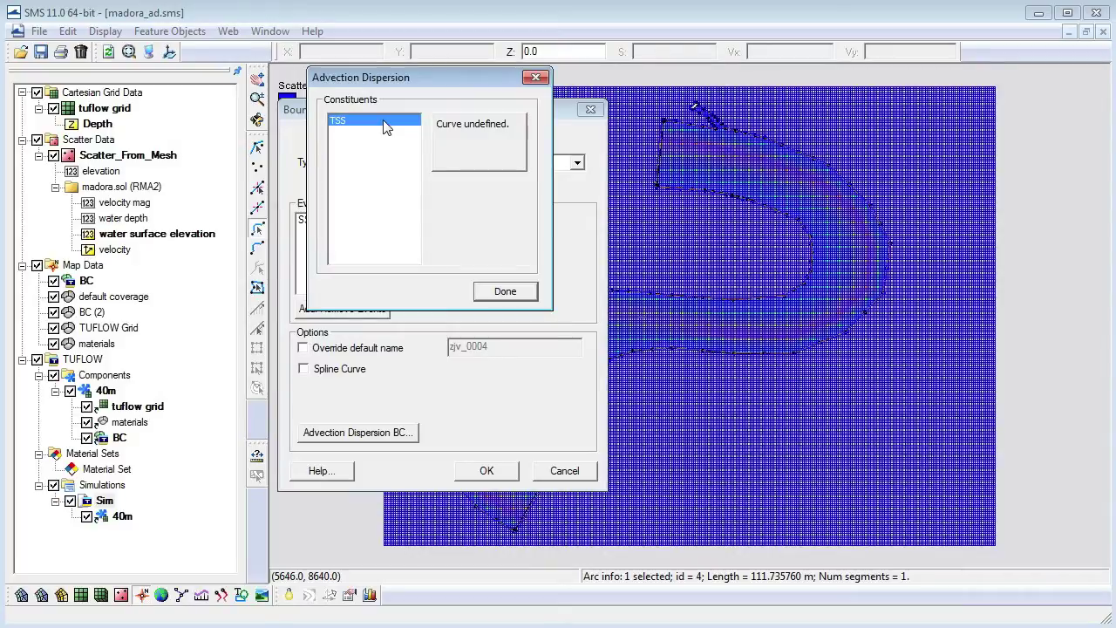
pyautogui.click(496, 144)
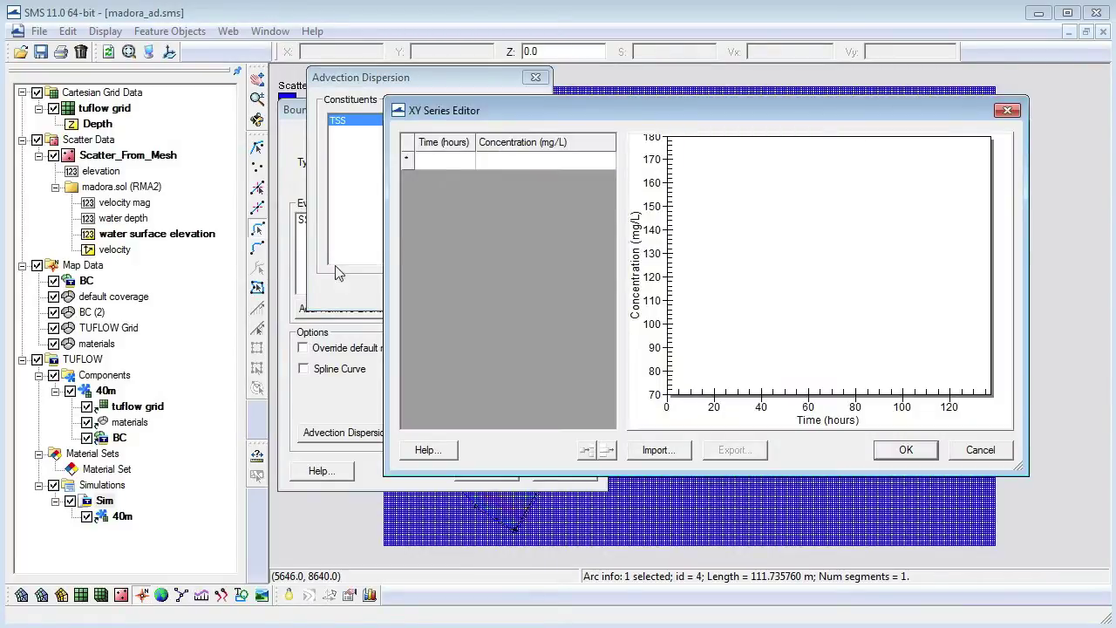
# - Copy the time–concentration values A2:B6 from TSS.xls
pyautogui.hotkey('alt', 'Tab')
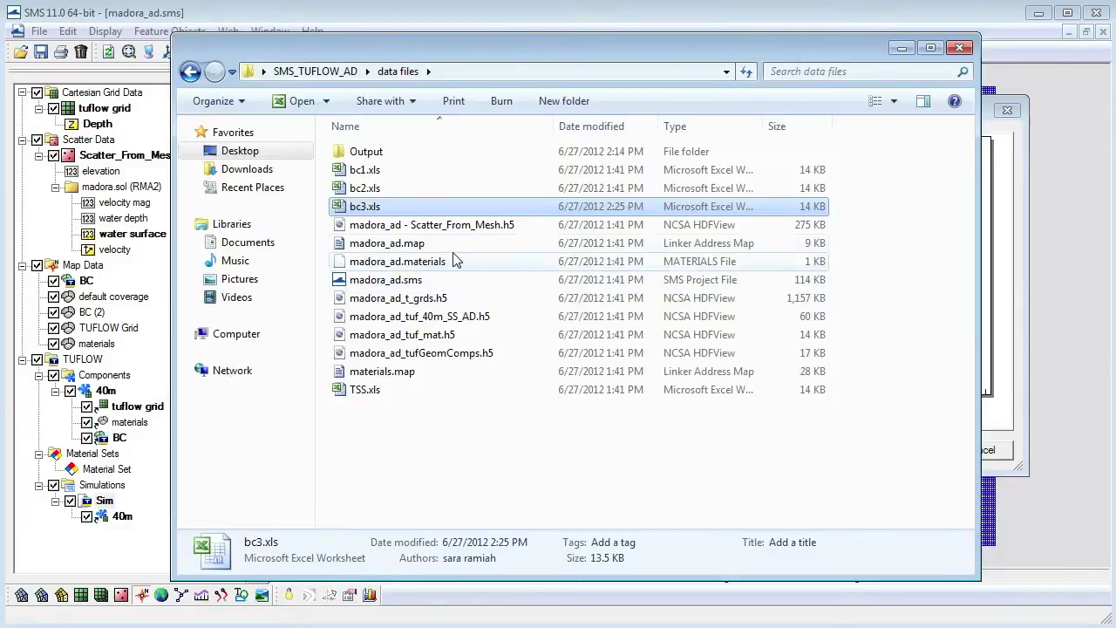
pyautogui.click(366, 393)
pyautogui.doubleClick(366, 394)
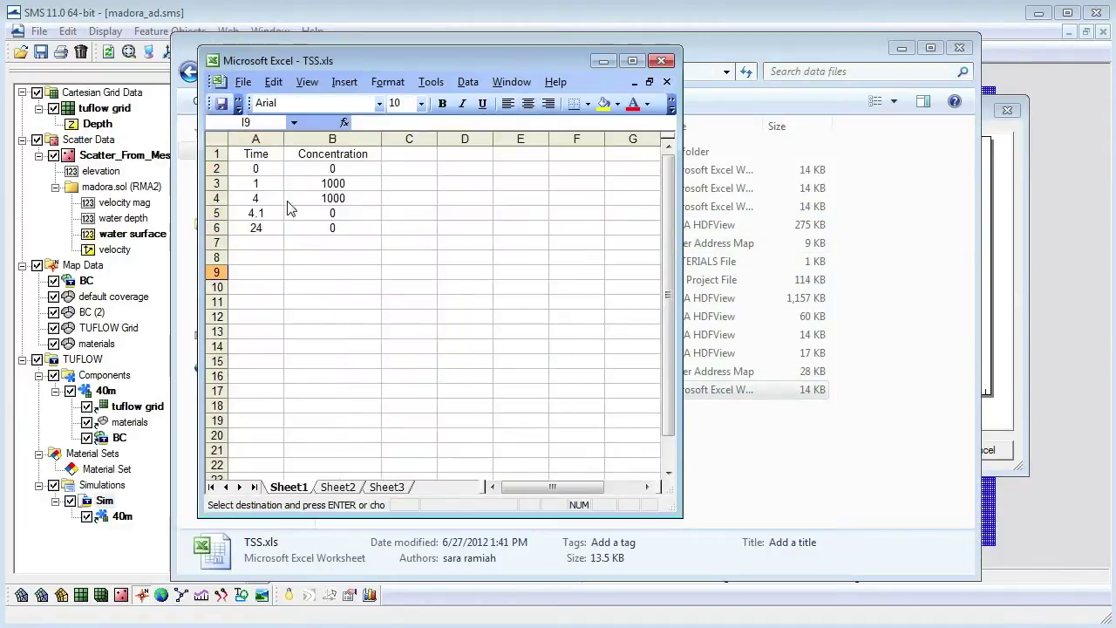
pyautogui.moveTo(258, 170); pyautogui.dragTo(324, 237)
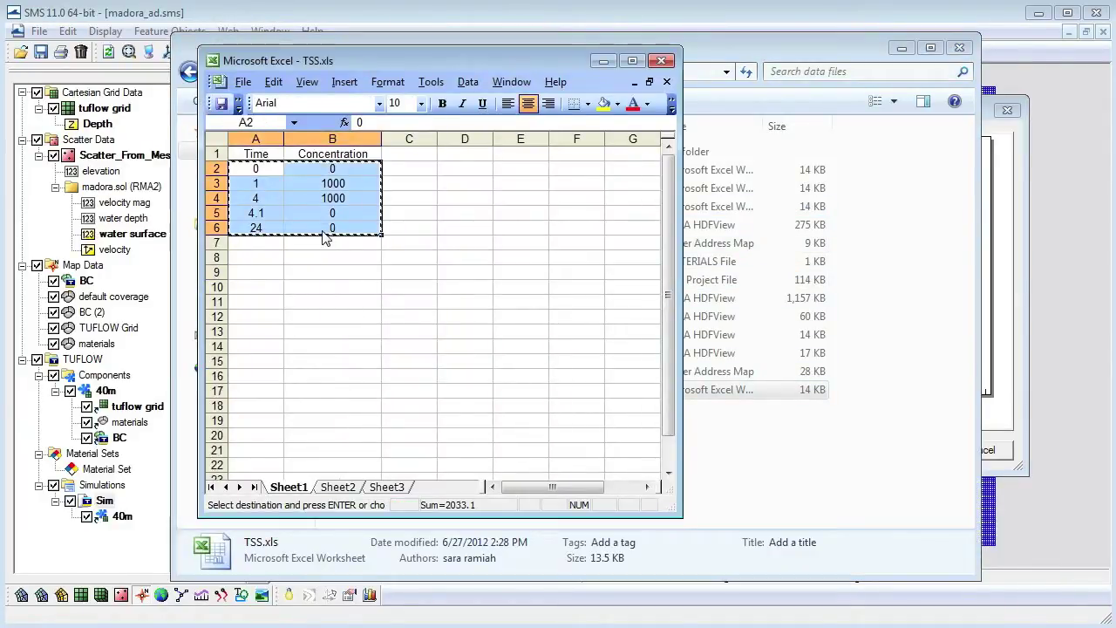
pyautogui.hotkey('ctrl', 'c')
pyautogui.click(662, 61)
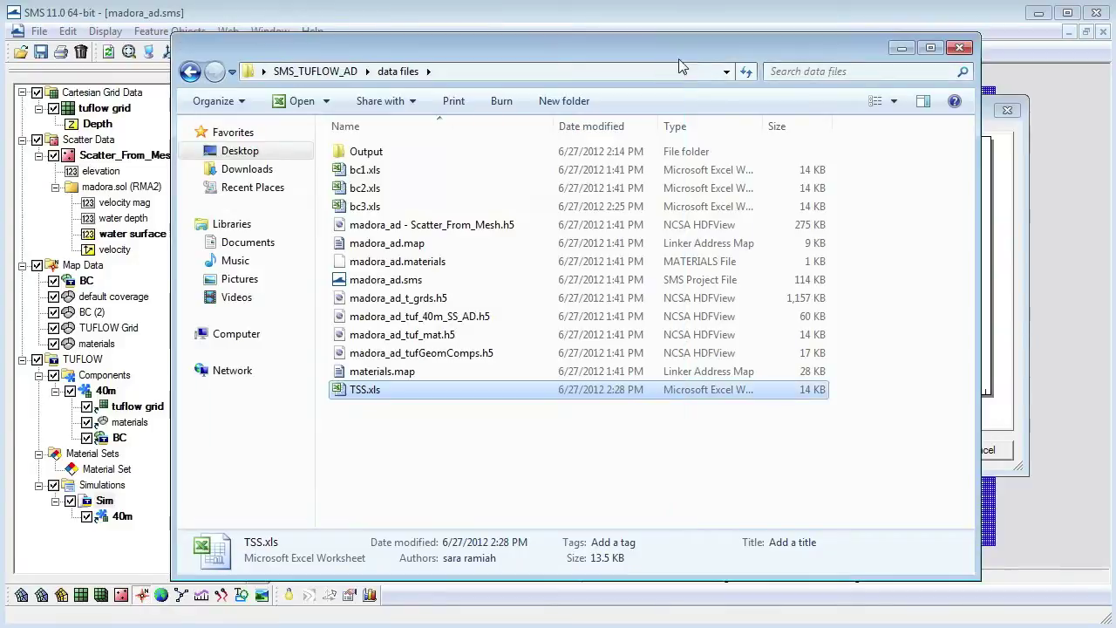
pyautogui.click(900, 48)
# - Paste the TSS pulse of 1000 mg/L over 1–4 hours into the top arc's curve
pyautogui.hotkey('ctrl', 'v')
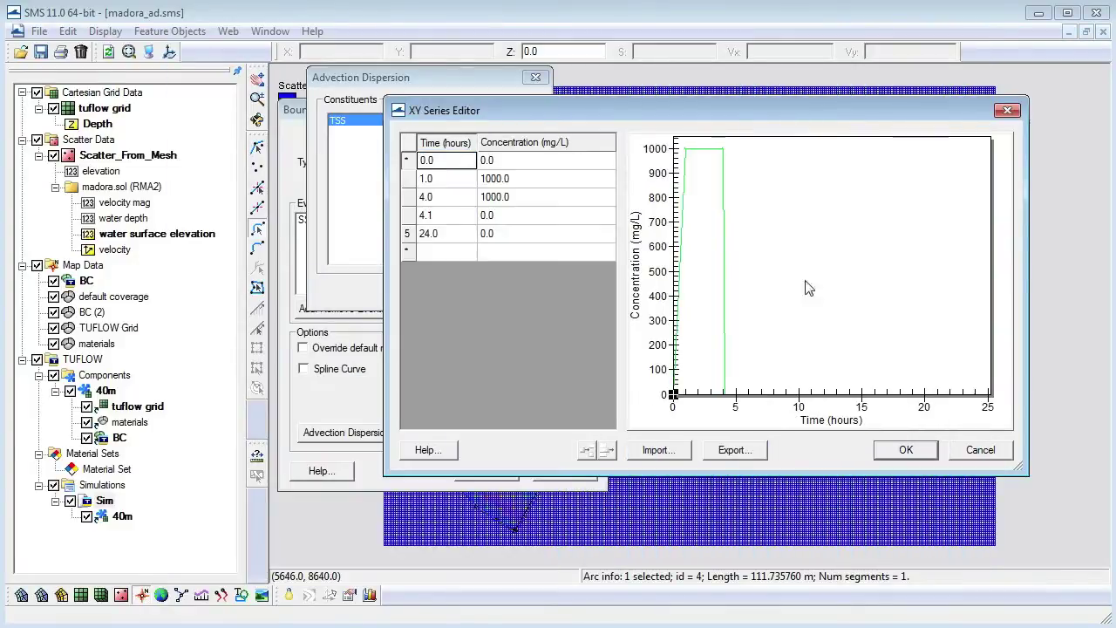
pyautogui.click(906, 449)
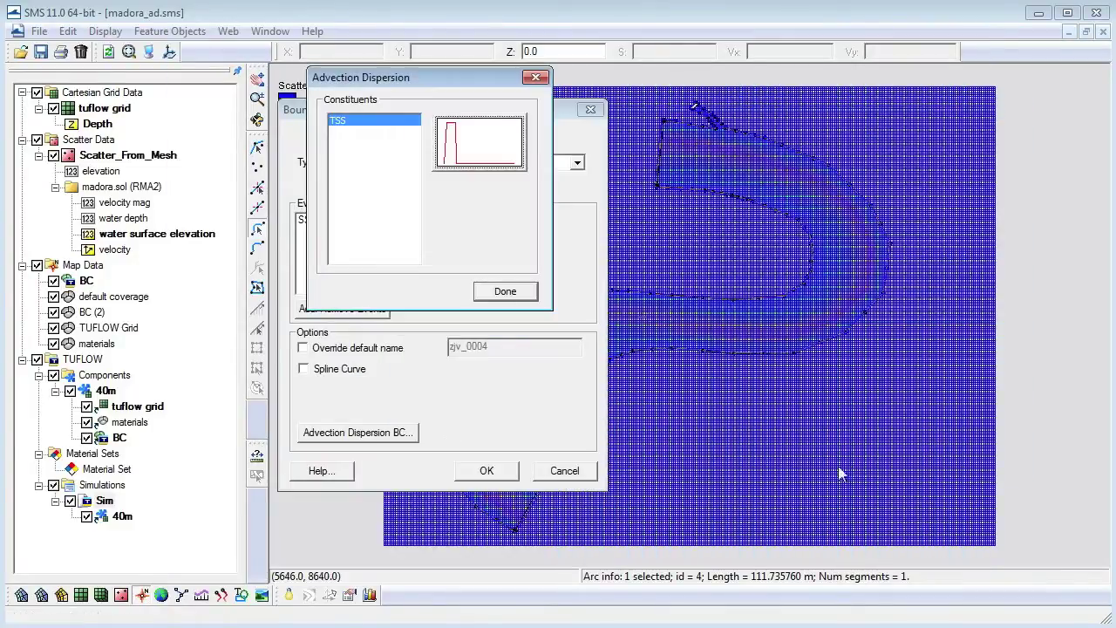
pyautogui.click(505, 293)
pyautogui.click(503, 473)
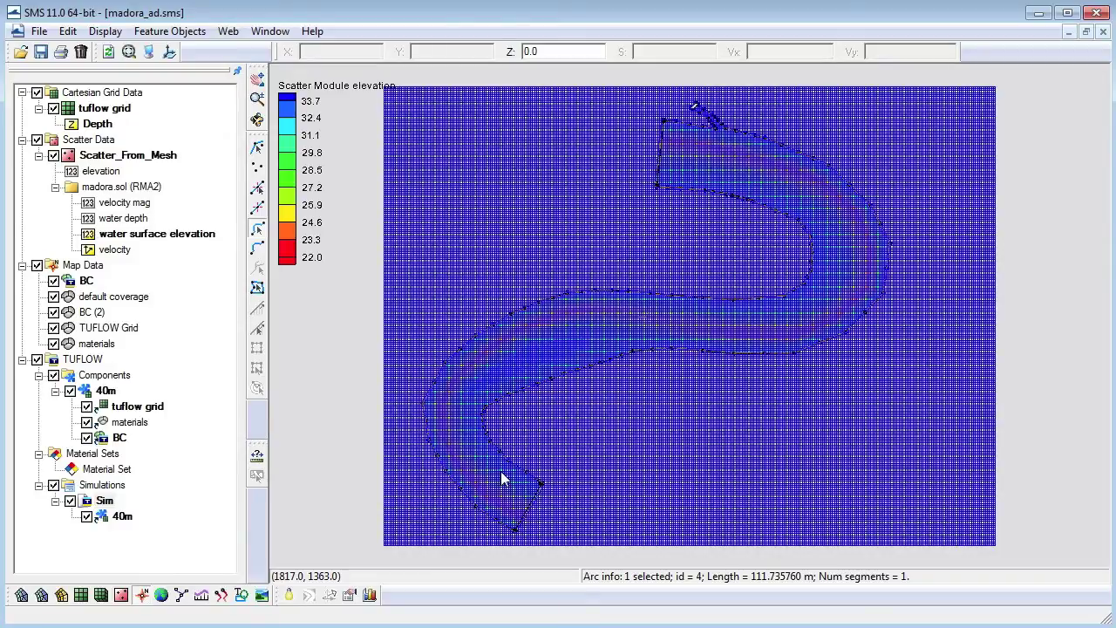
# - Start the upper-left arc's TSS curve with a first time value of 0
pyautogui.doubleClick(661, 173)
pyautogui.click(325, 429)
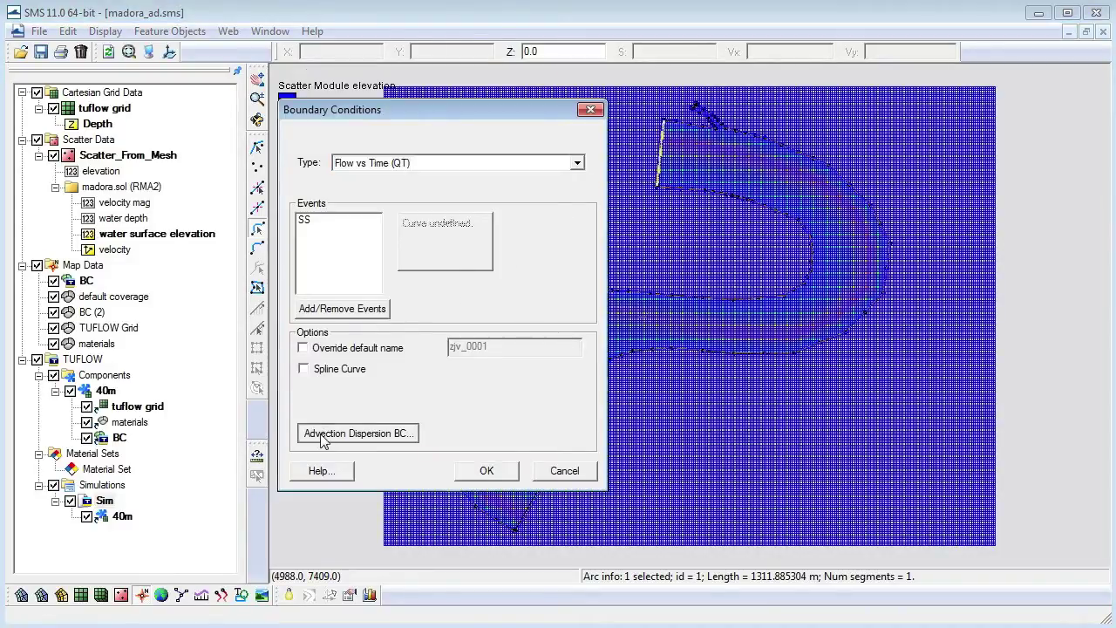
pyautogui.click(445, 157)
pyautogui.click(444, 162)
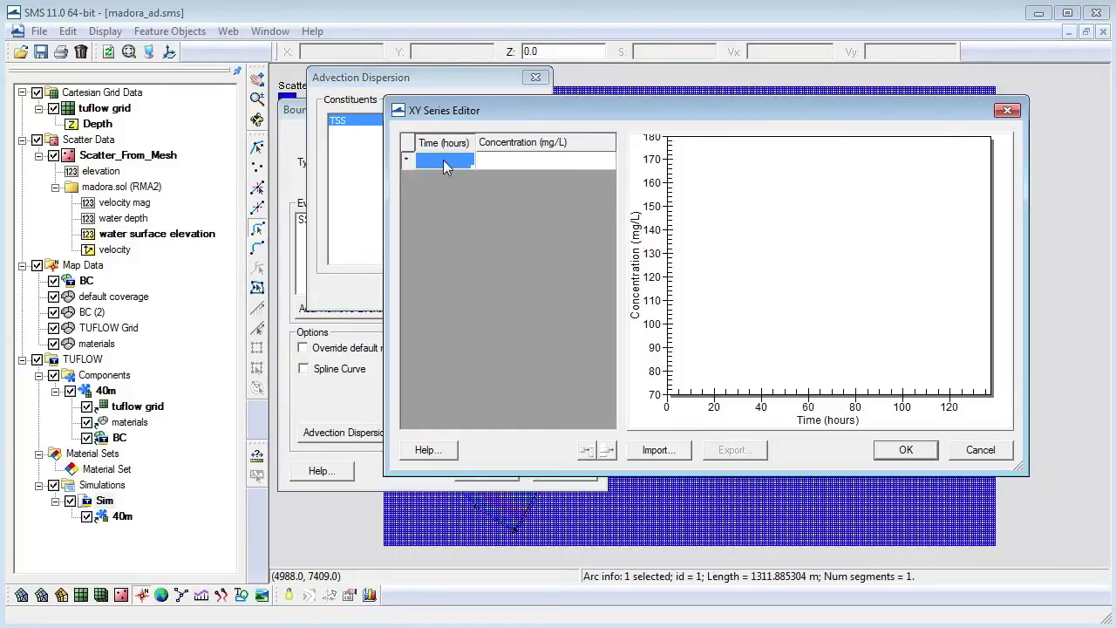
pyautogui.write('0')
pyautogui.press('Return')
# - Finish the upper-left arc's zero TSS curve at 24 hours and apply its boundary conditions
pyautogui.write('24')
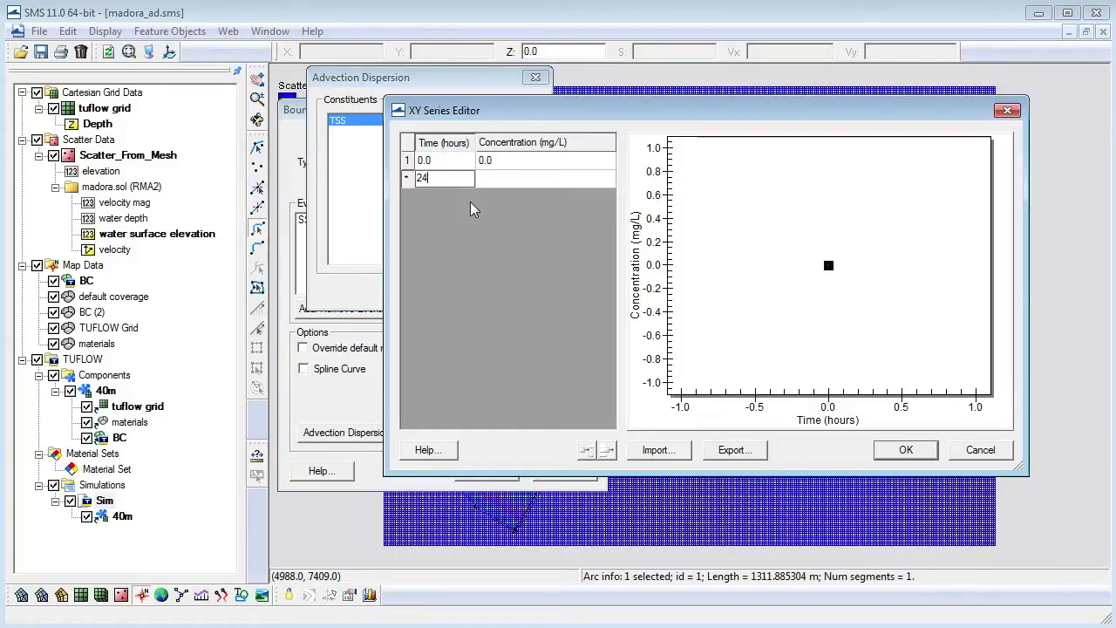
pyautogui.press('Return')
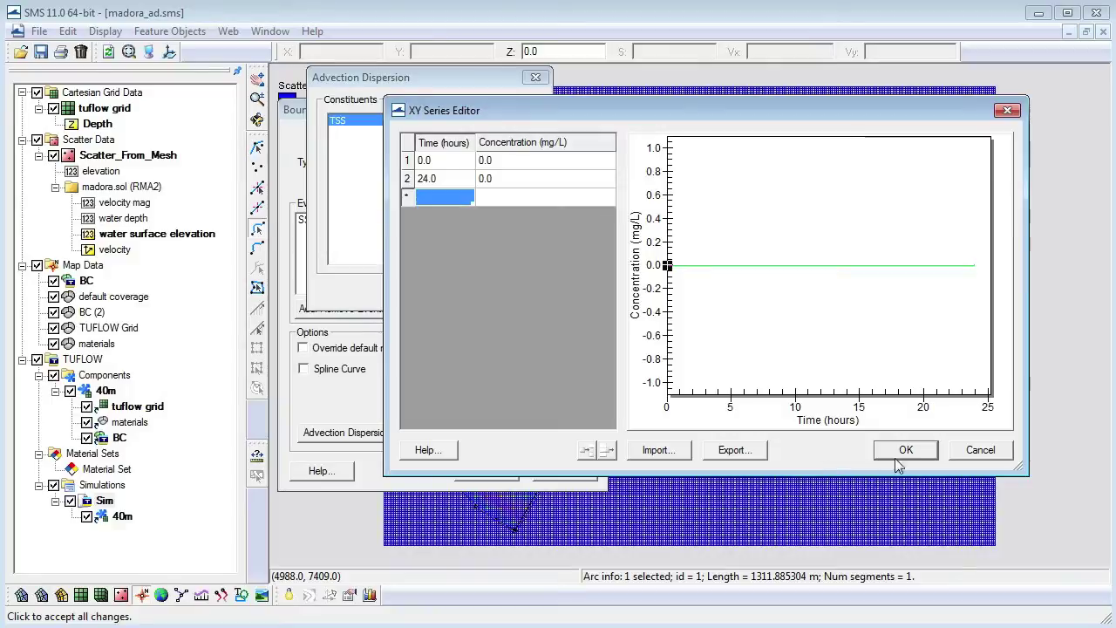
pyautogui.click(907, 450)
pyautogui.click(509, 293)
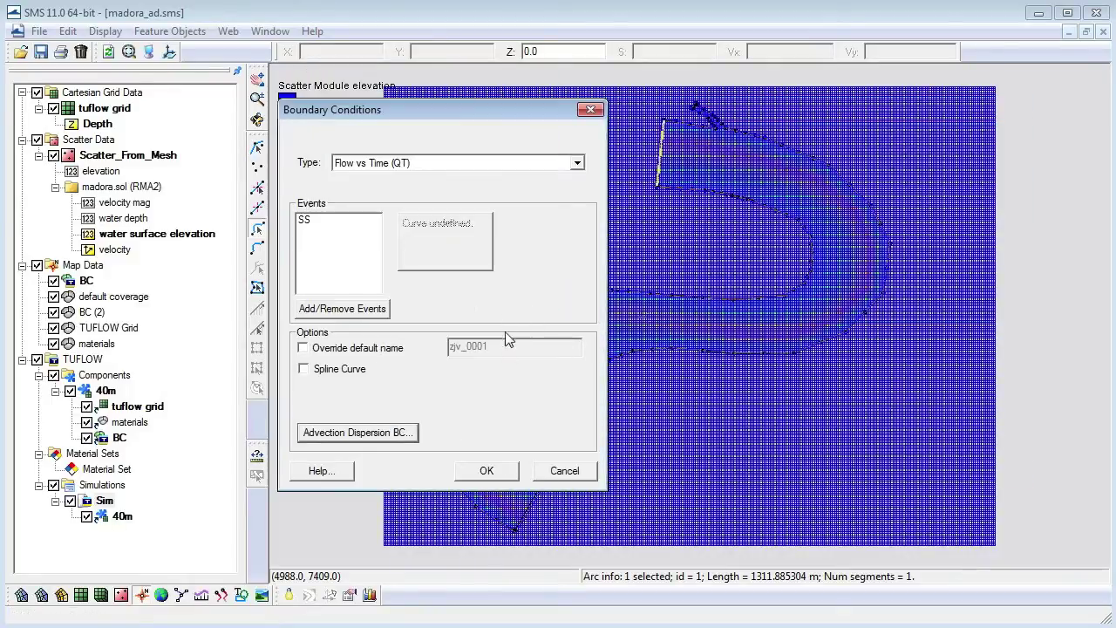
pyautogui.click(482, 470)
# - Give the bottom arc a zero TSS concentration curve from 0 to 24 hours
pyautogui.doubleClick(537, 502)
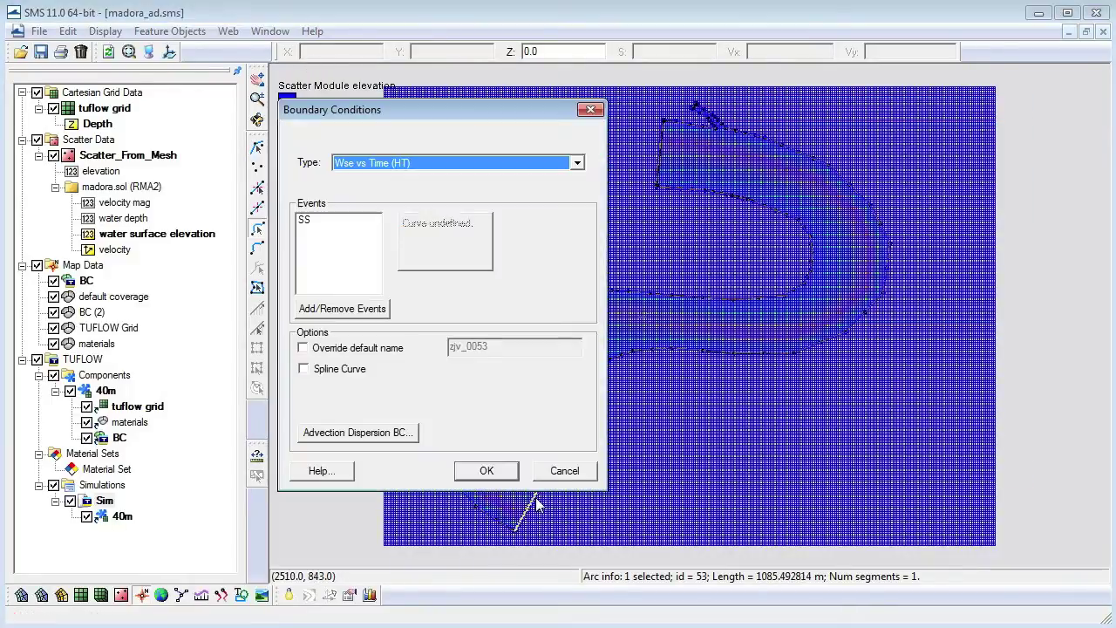
pyautogui.click(370, 306)
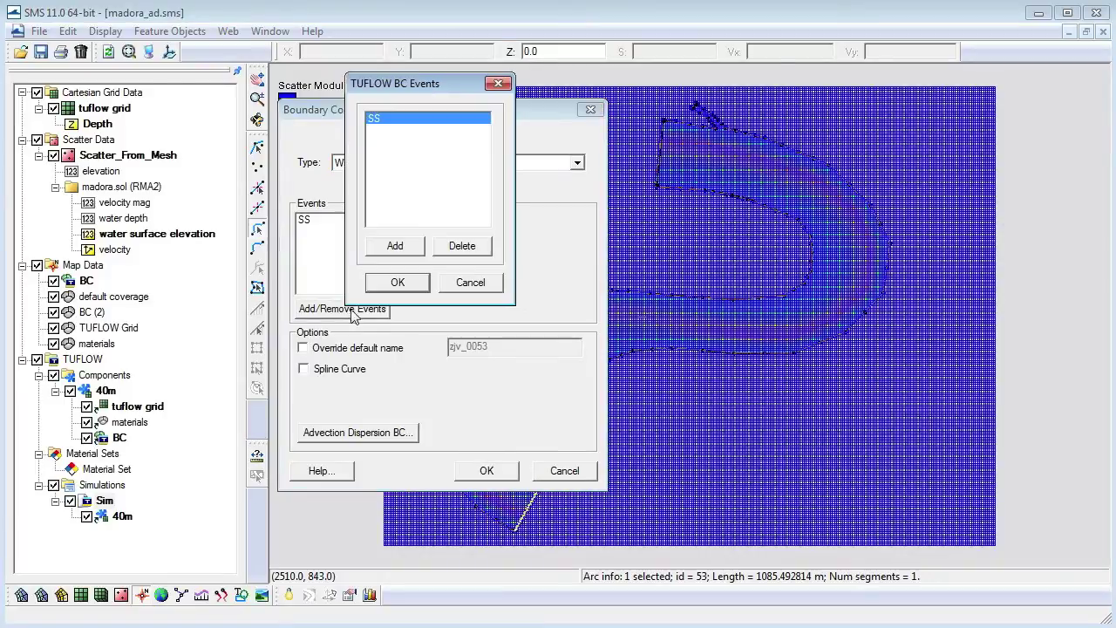
pyautogui.click(469, 282)
pyautogui.click(389, 432)
pyautogui.click(470, 164)
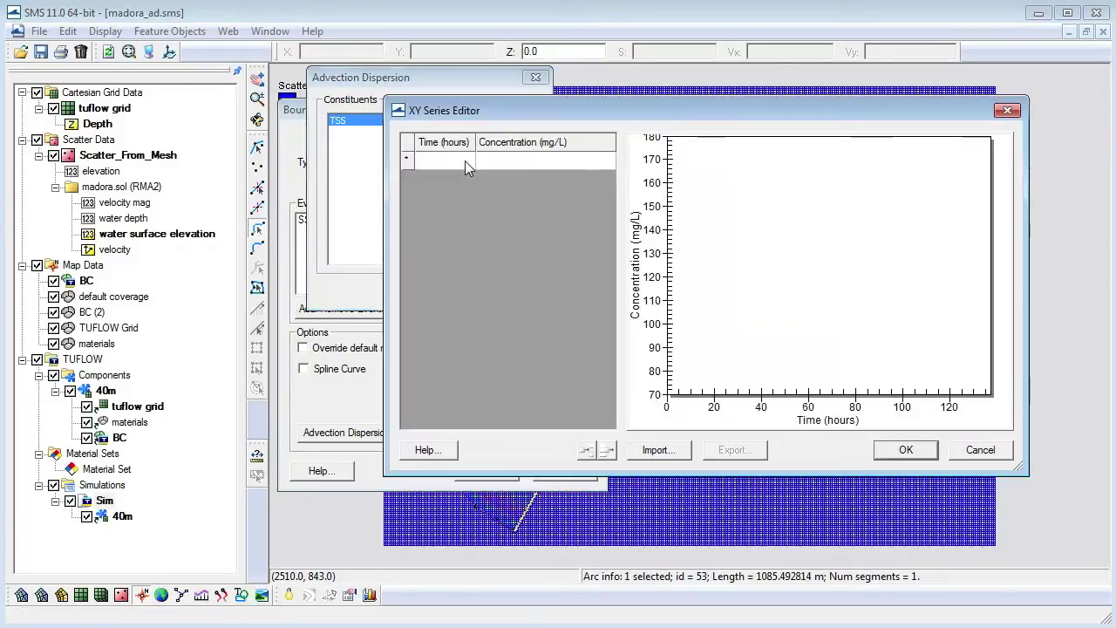
pyautogui.write('0')
pyautogui.press('Return')
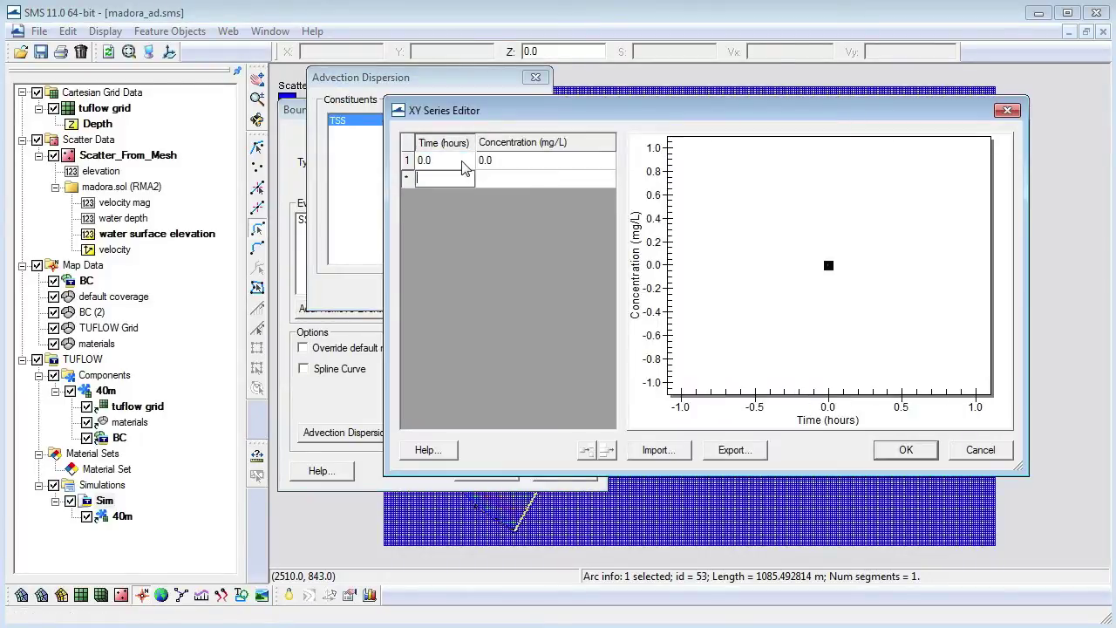
pyautogui.write('24')
pyautogui.press('Return')
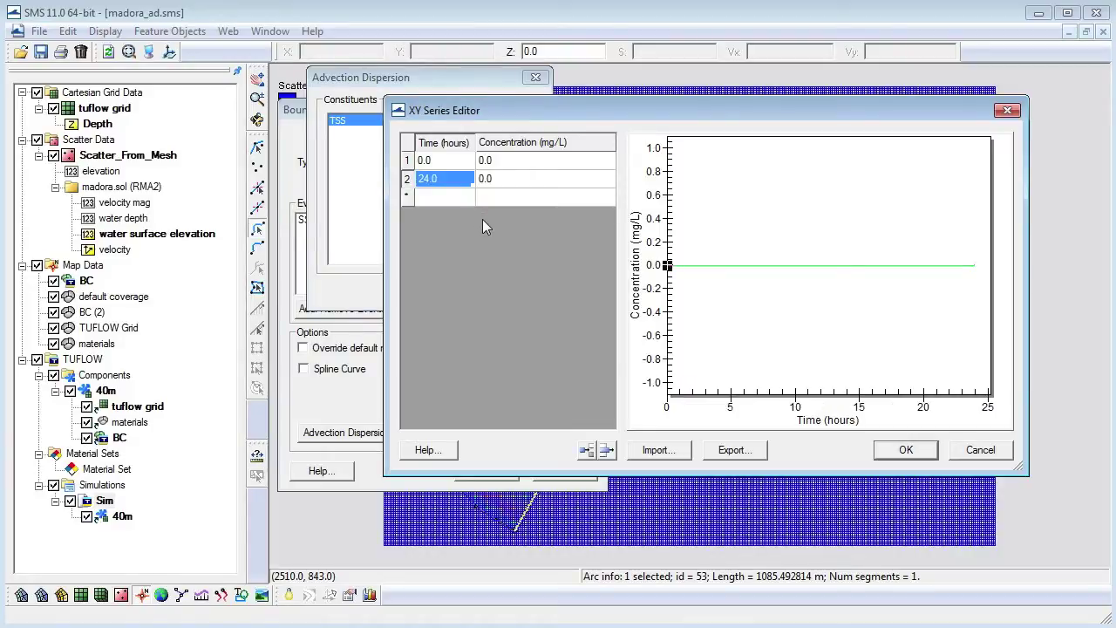
pyautogui.click(905, 456)
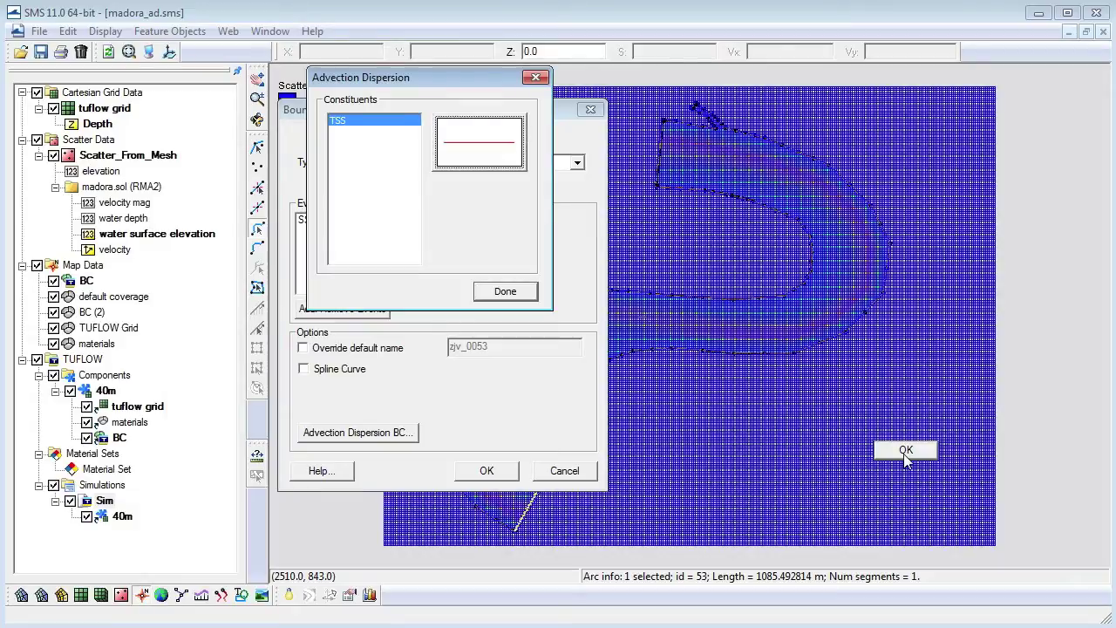
pyautogui.click(523, 295)
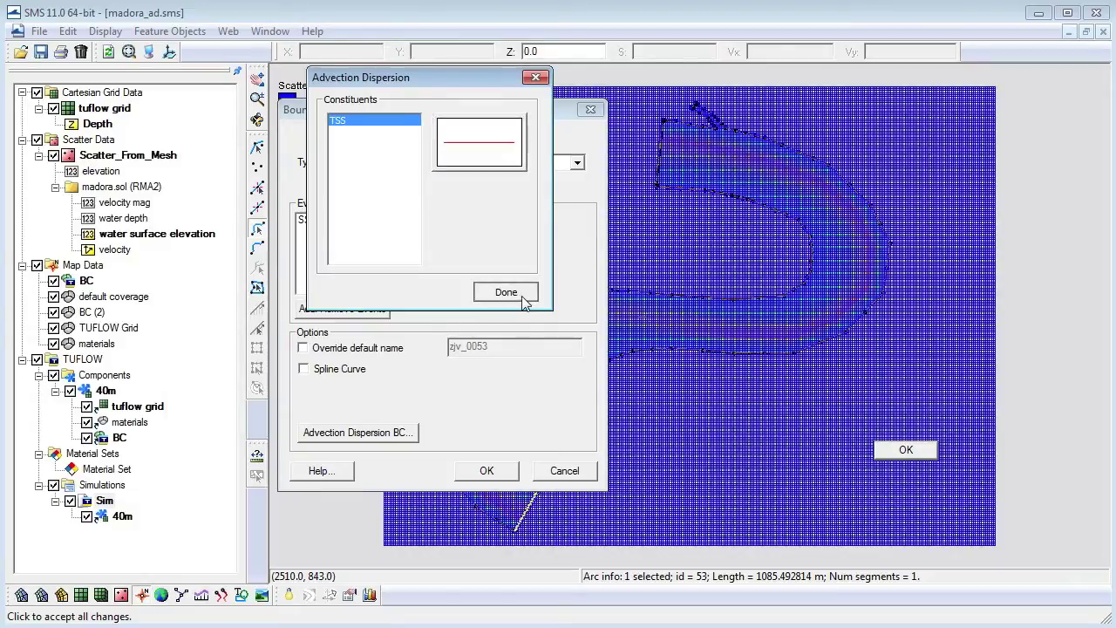
pyautogui.click(504, 471)
# - Save the project, export the Sim simulation's TUFLOW files, and launch its TUFLOW run
pyautogui.click(40, 32)
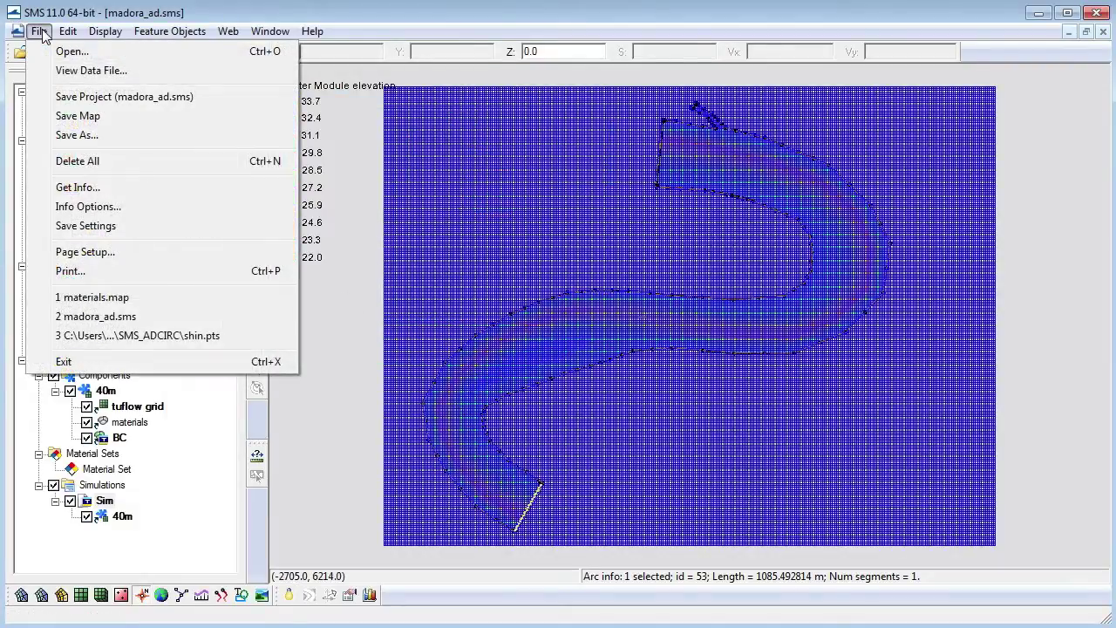
pyautogui.click(60, 97)
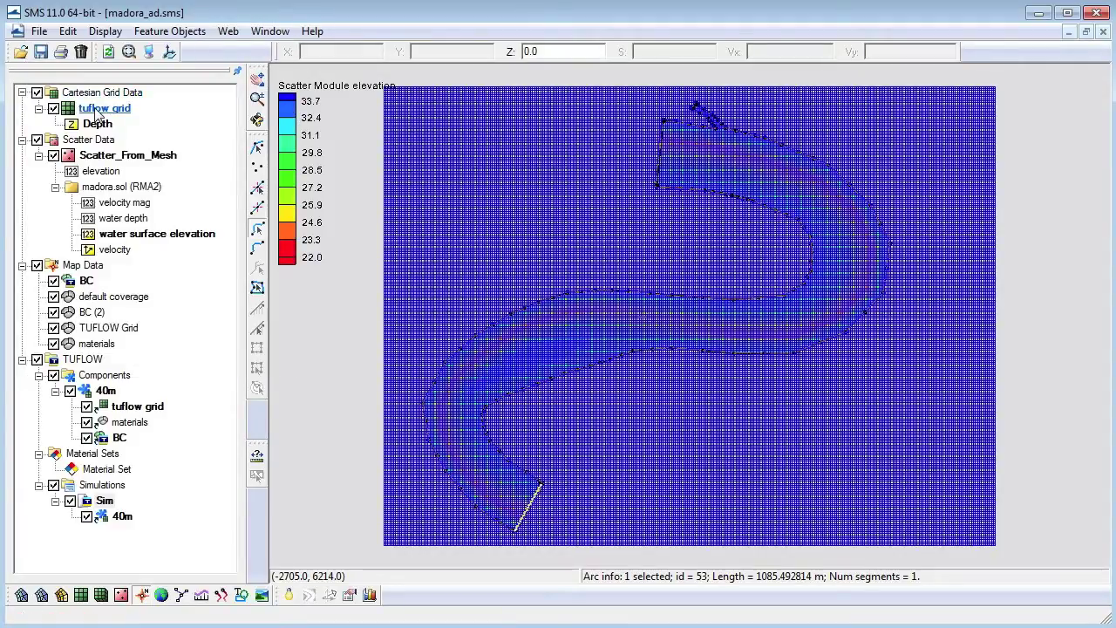
pyautogui.rightClick(104, 501)
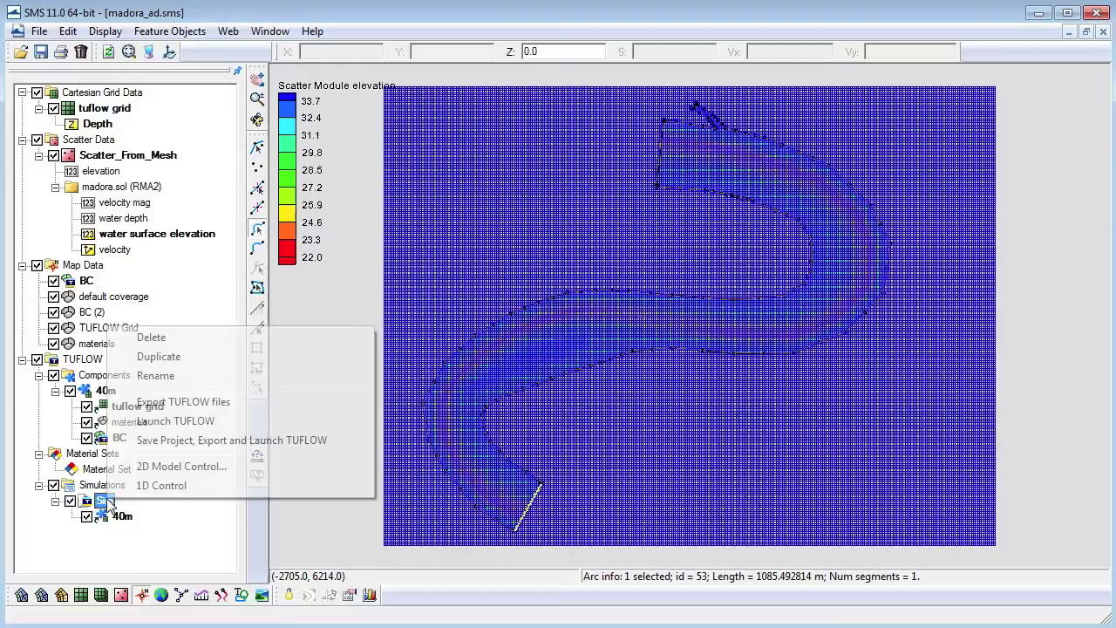
pyautogui.click(188, 403)
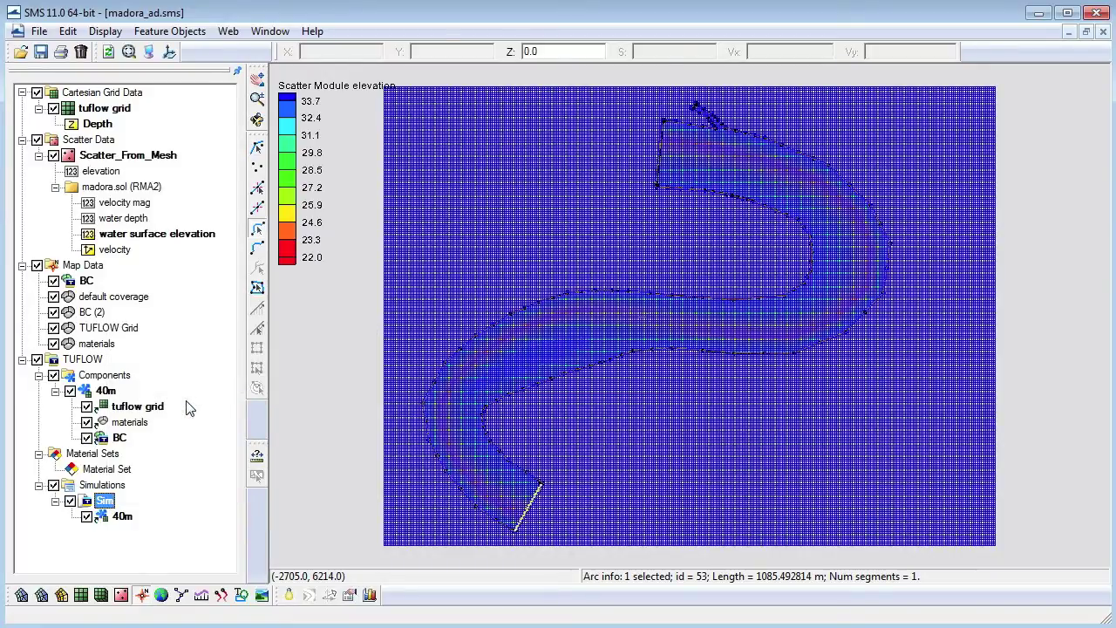
pyautogui.rightClick(105, 501)
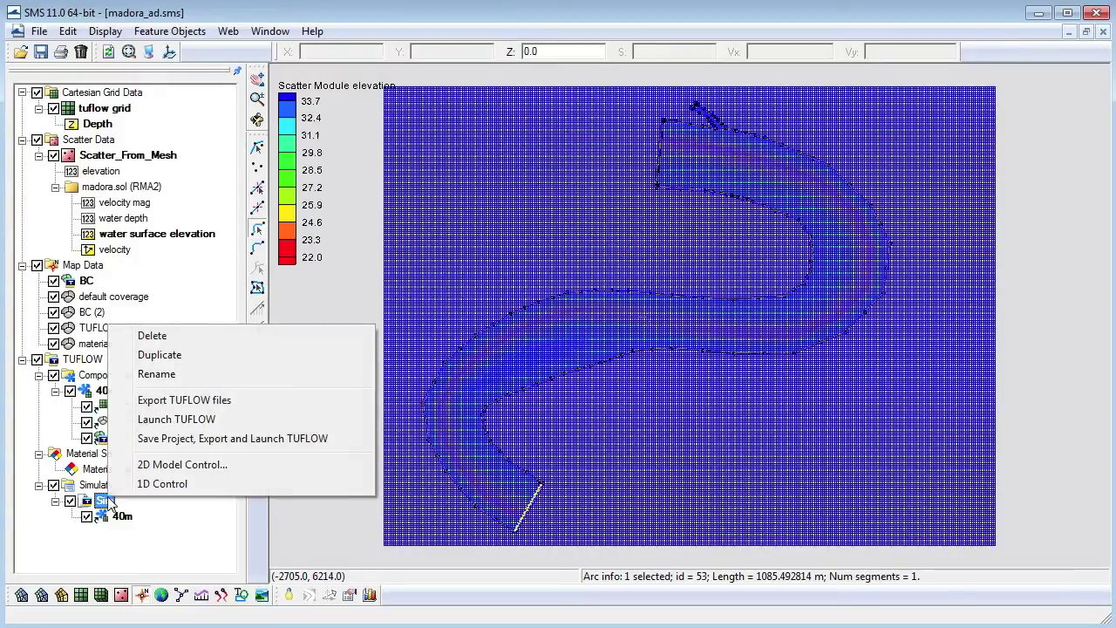
pyautogui.click(176, 419)
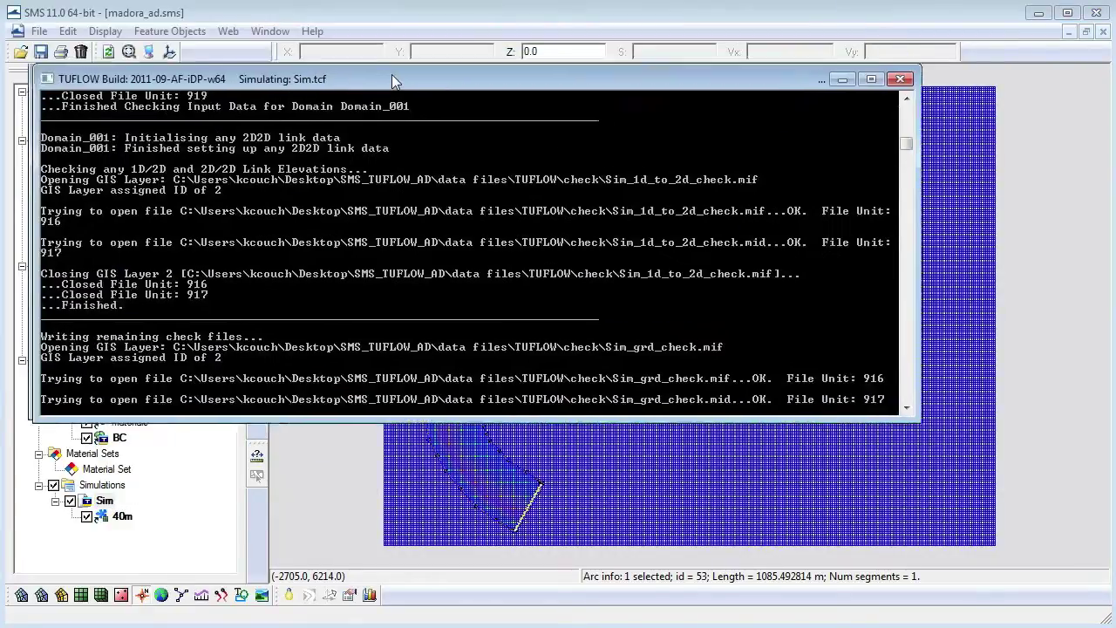
# - Follow the TUFLOW console until the 25-hour Sim run finishes, then close it
pyautogui.moveTo(391, 74); pyautogui.dragTo(465, 119)
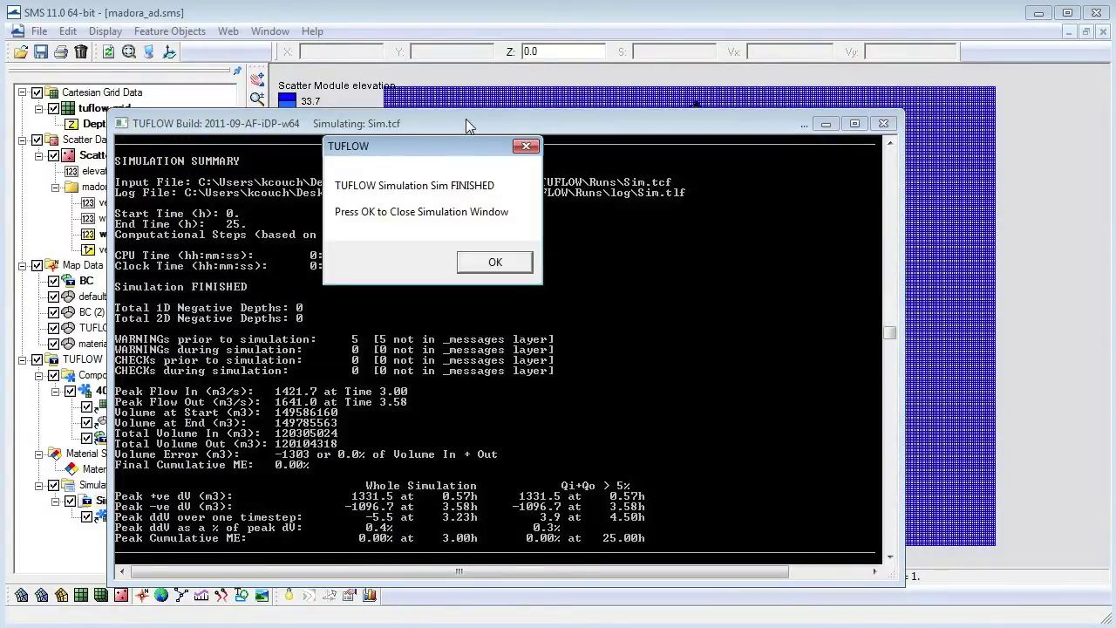
pyautogui.click(494, 263)
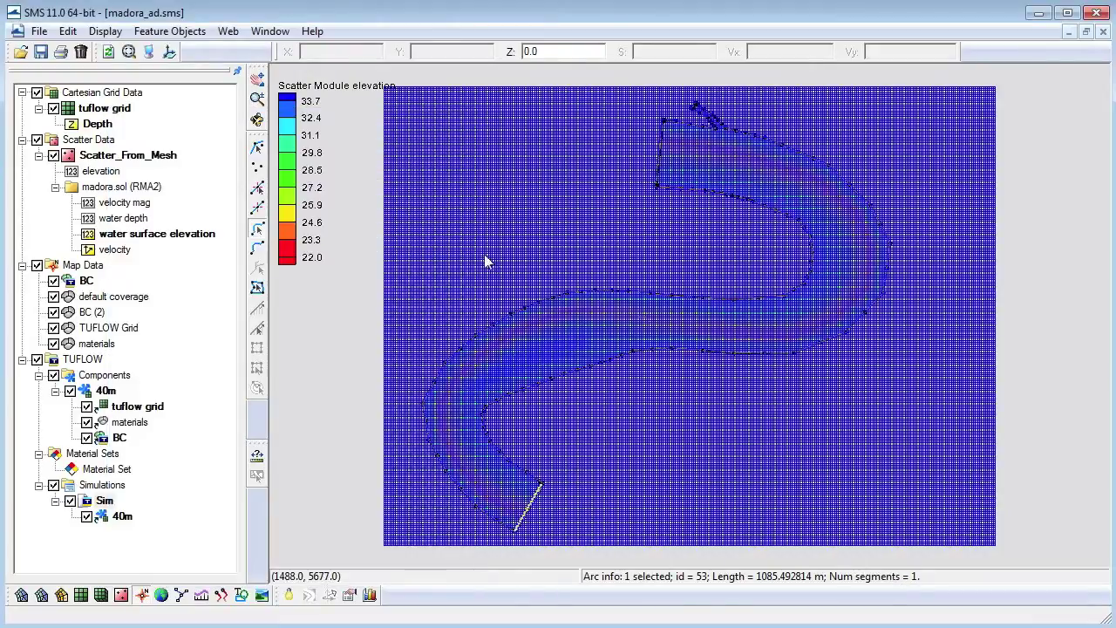
pyautogui.click(39, 31)
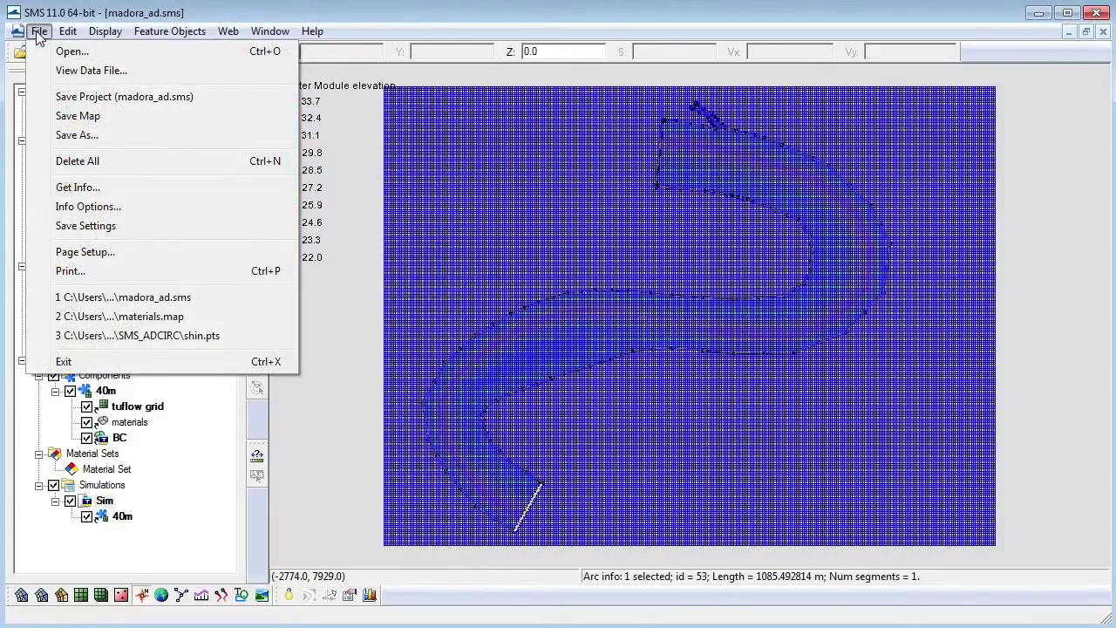
pyautogui.click(70, 72)
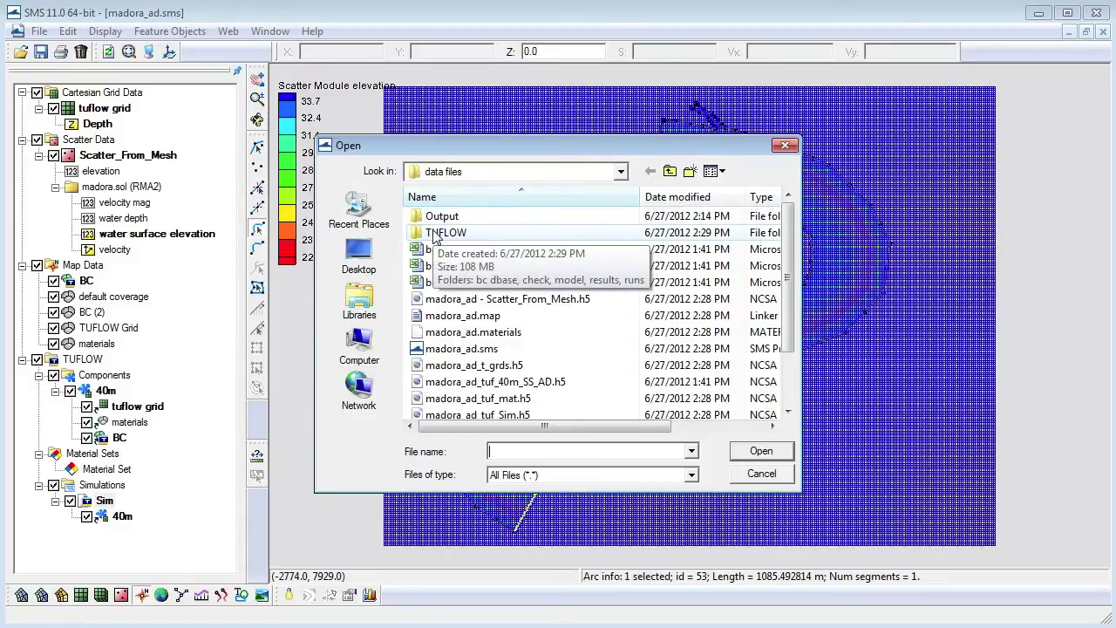
pyautogui.doubleClick(435, 235)
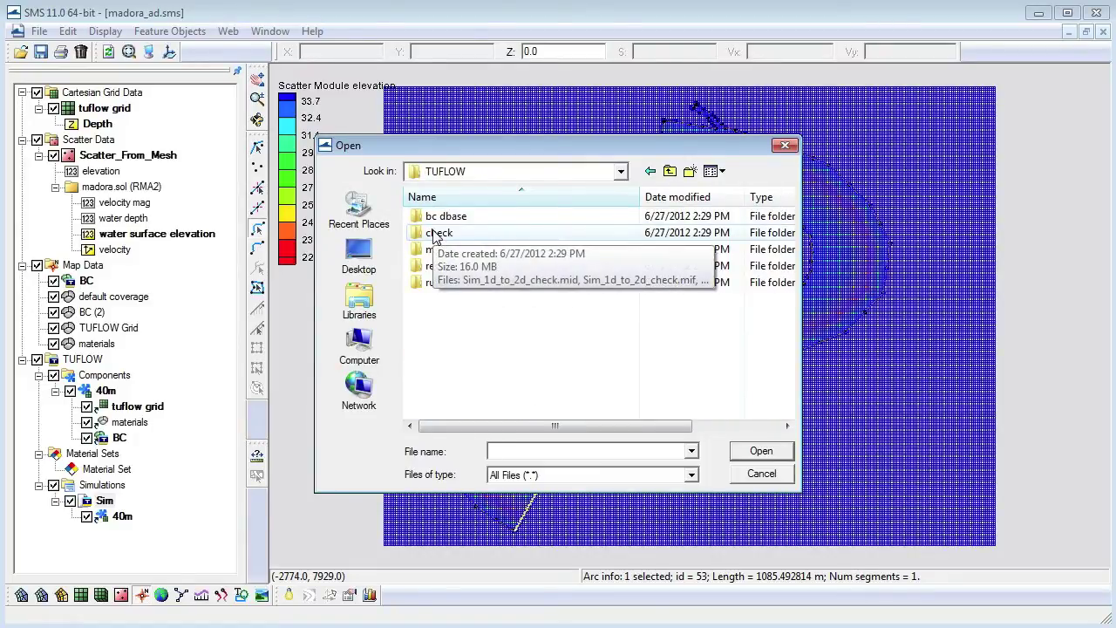
pyautogui.doubleClick(446, 284)
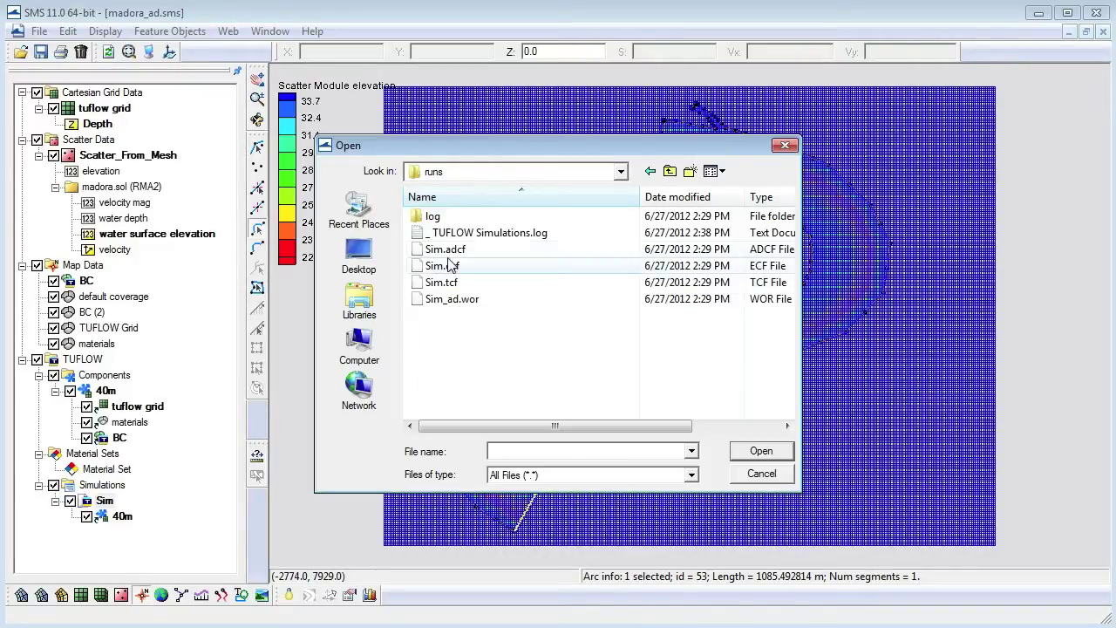
pyautogui.doubleClick(434, 216)
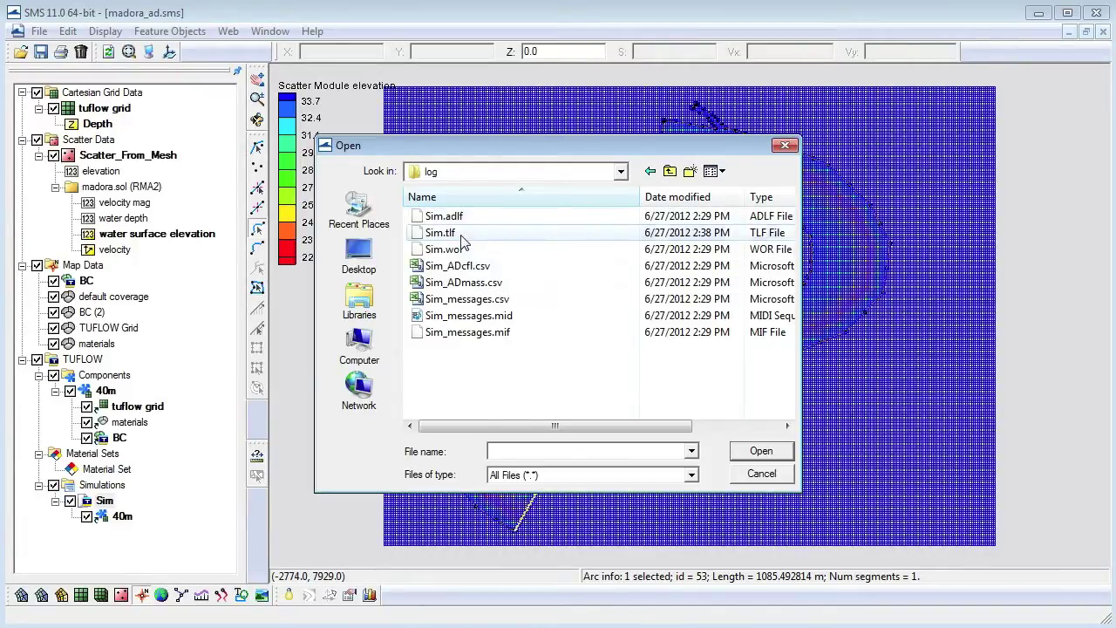
pyautogui.click(443, 233)
pyautogui.click(783, 450)
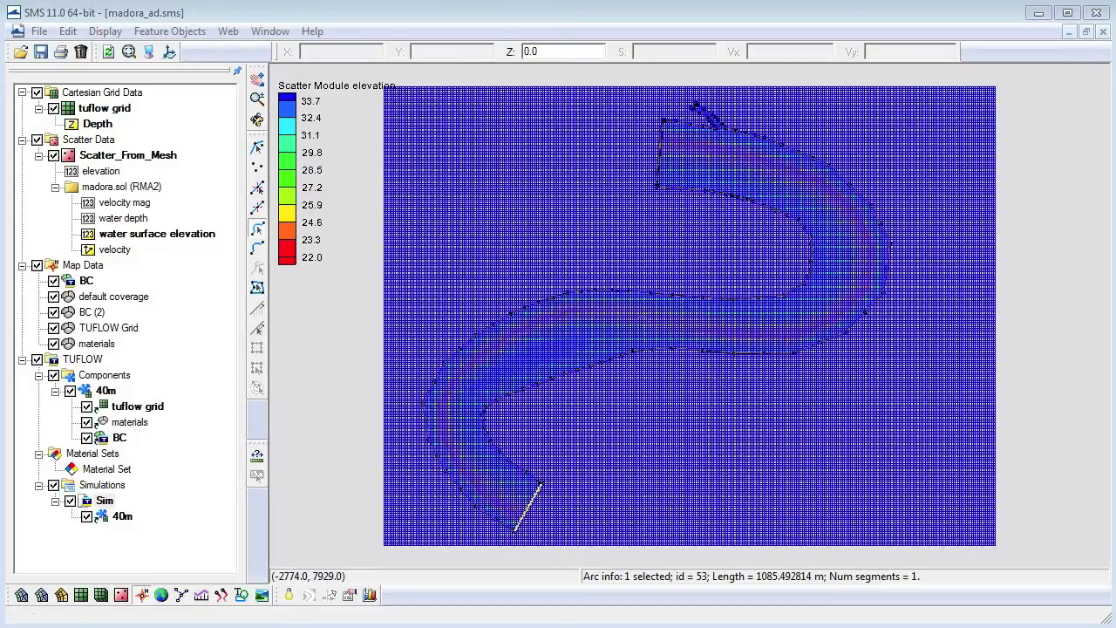
pyautogui.moveTo(853, 228); pyautogui.dragTo(340, 238)
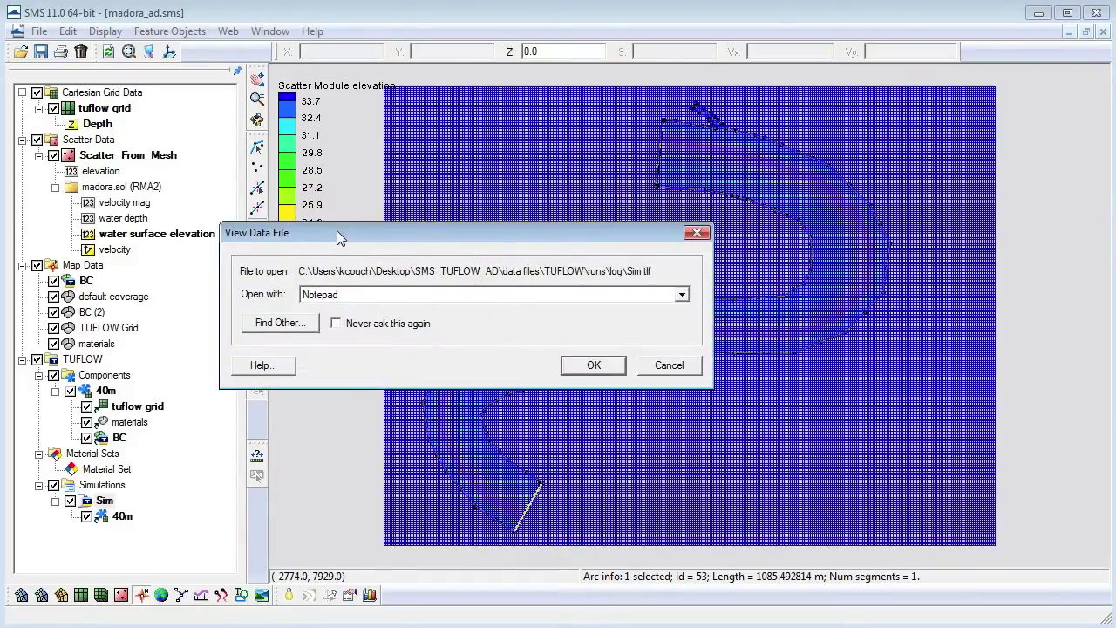
pyautogui.click(592, 367)
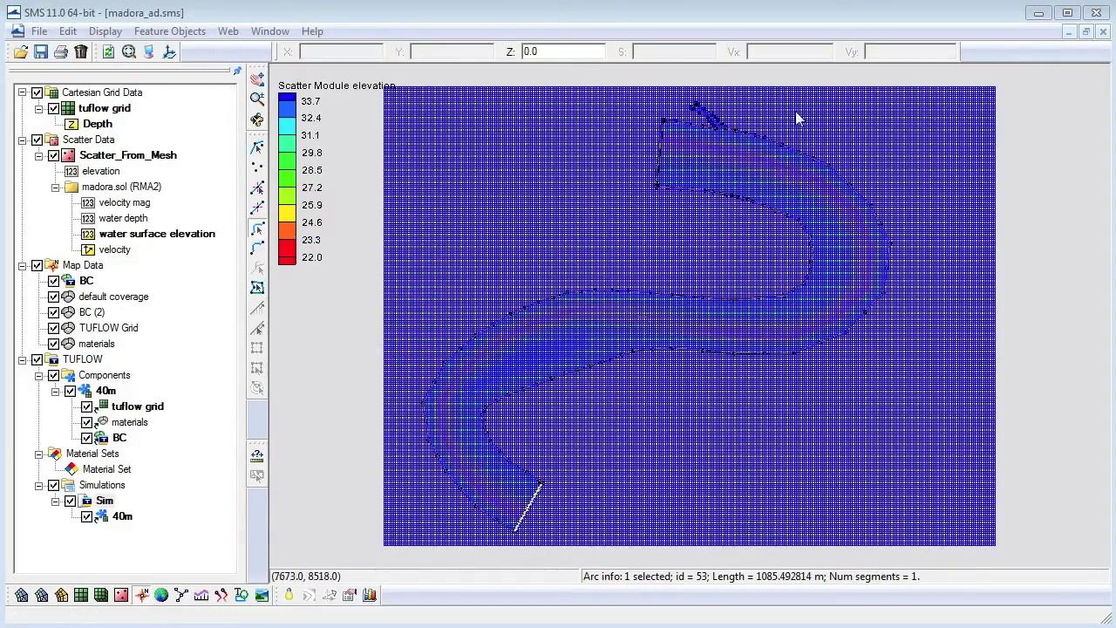
pyautogui.moveTo(566, 137); pyautogui.dragTo(161, 152)
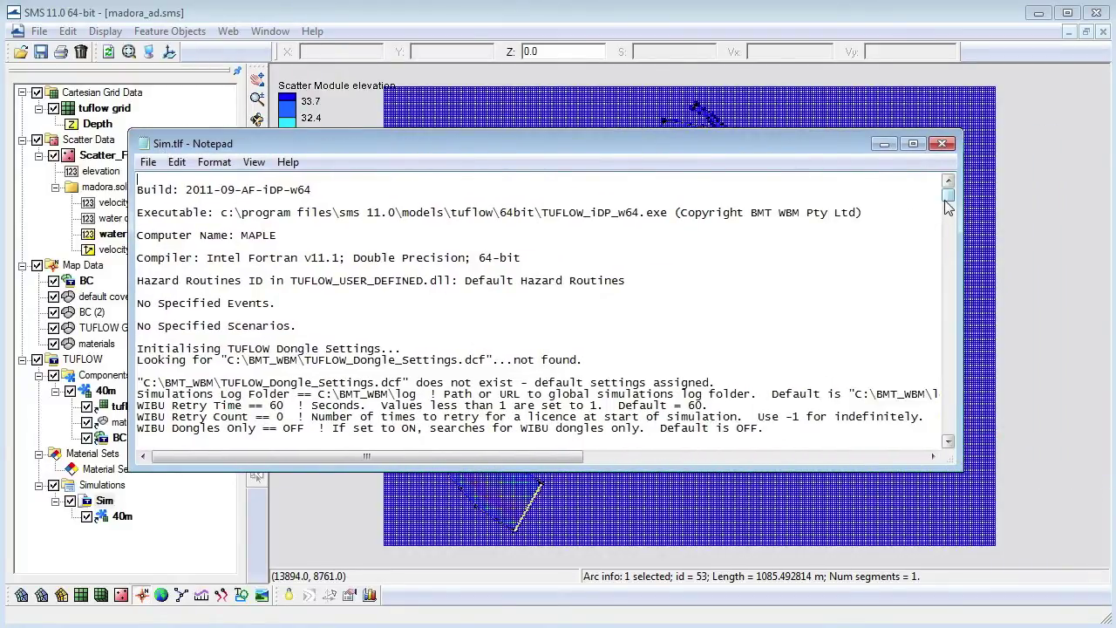
pyautogui.moveTo(949, 207); pyautogui.dragTo(944, 430)
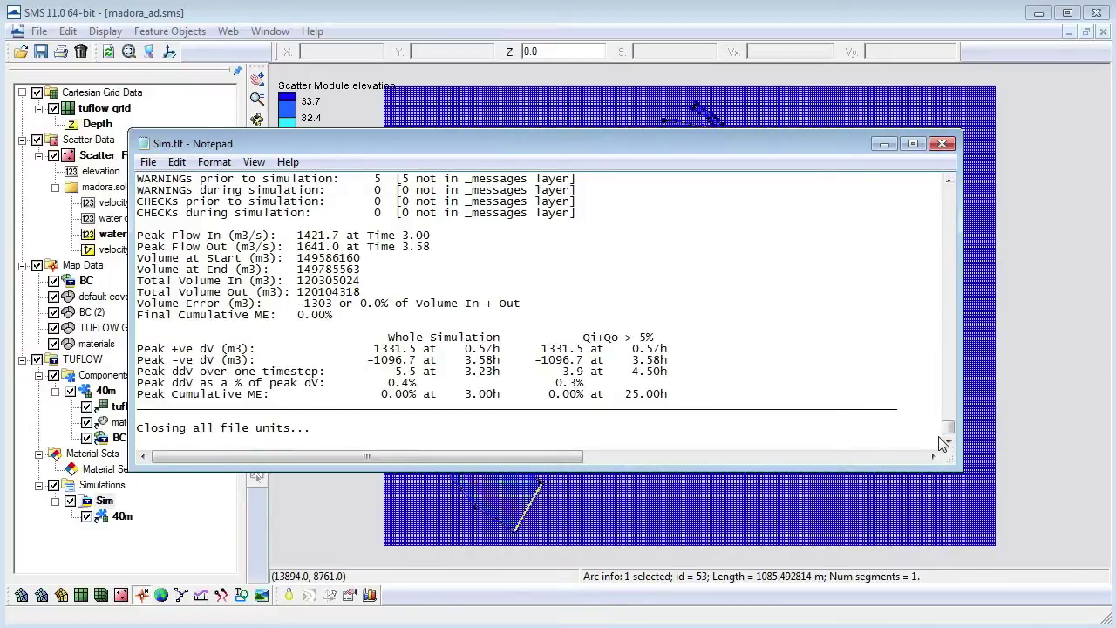
pyautogui.click(949, 181)
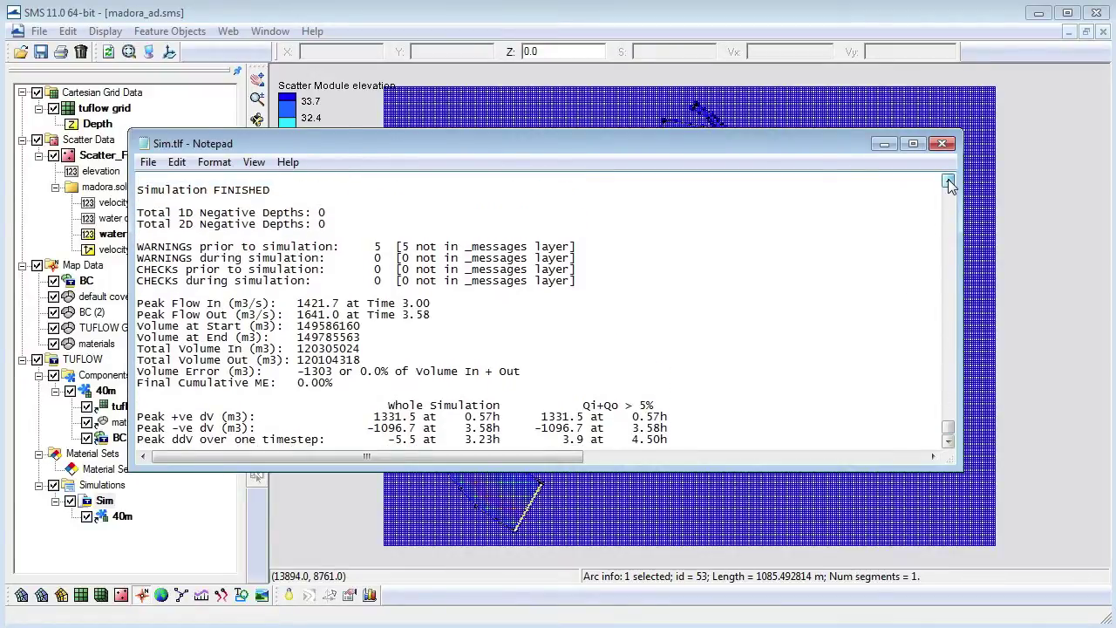
pyautogui.moveTo(272, 224); pyautogui.dragTo(136, 227)
pyautogui.click(164, 270)
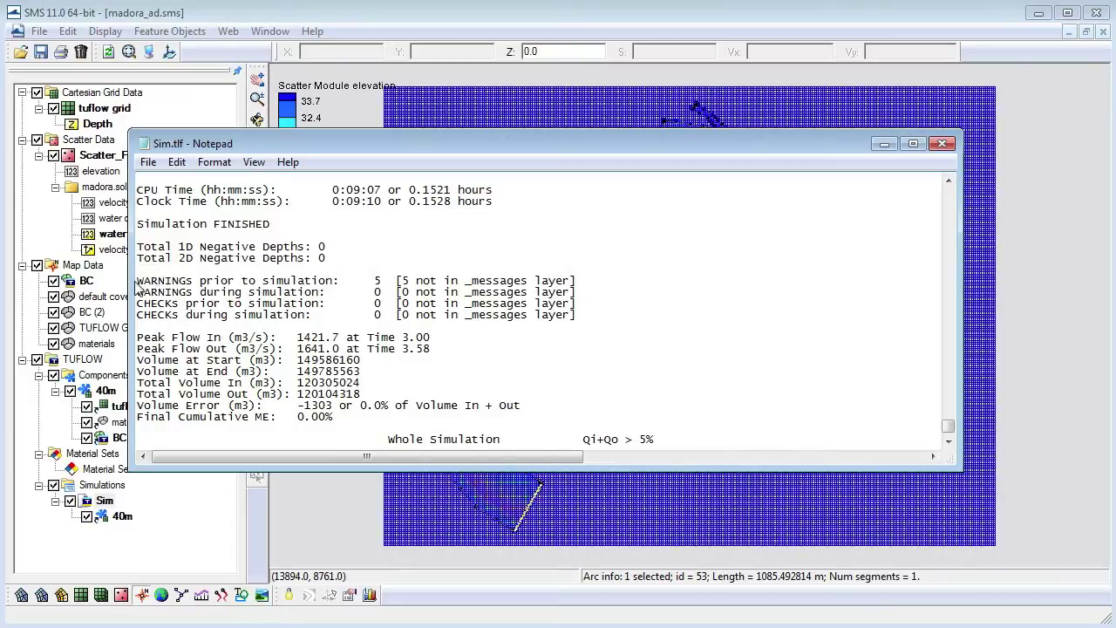
pyautogui.moveTo(138, 281); pyautogui.dragTo(563, 327)
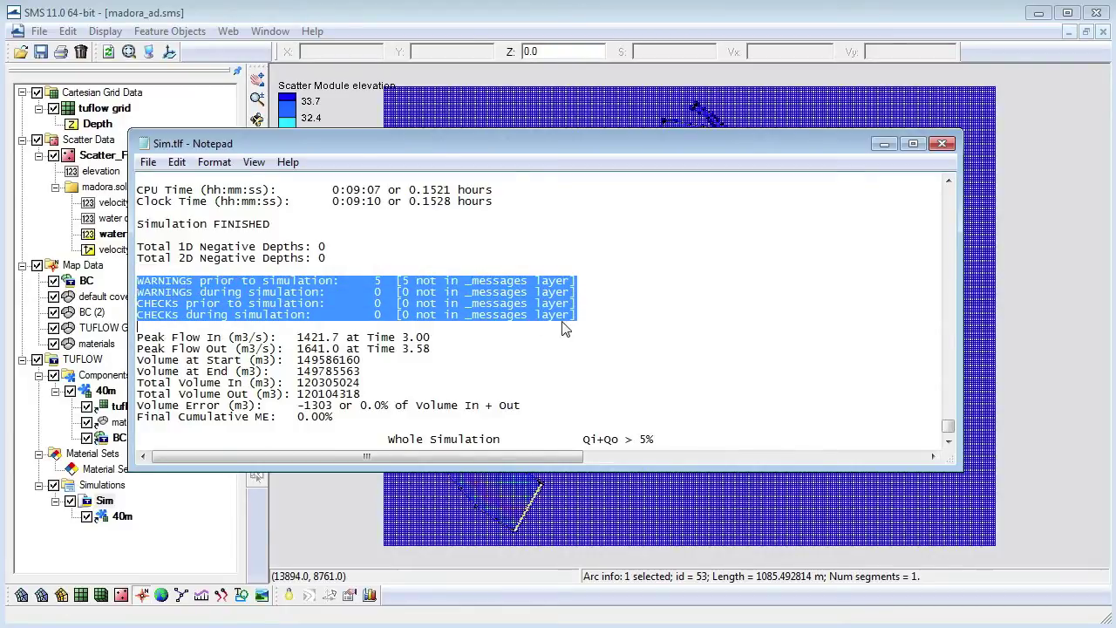
pyautogui.click(591, 305)
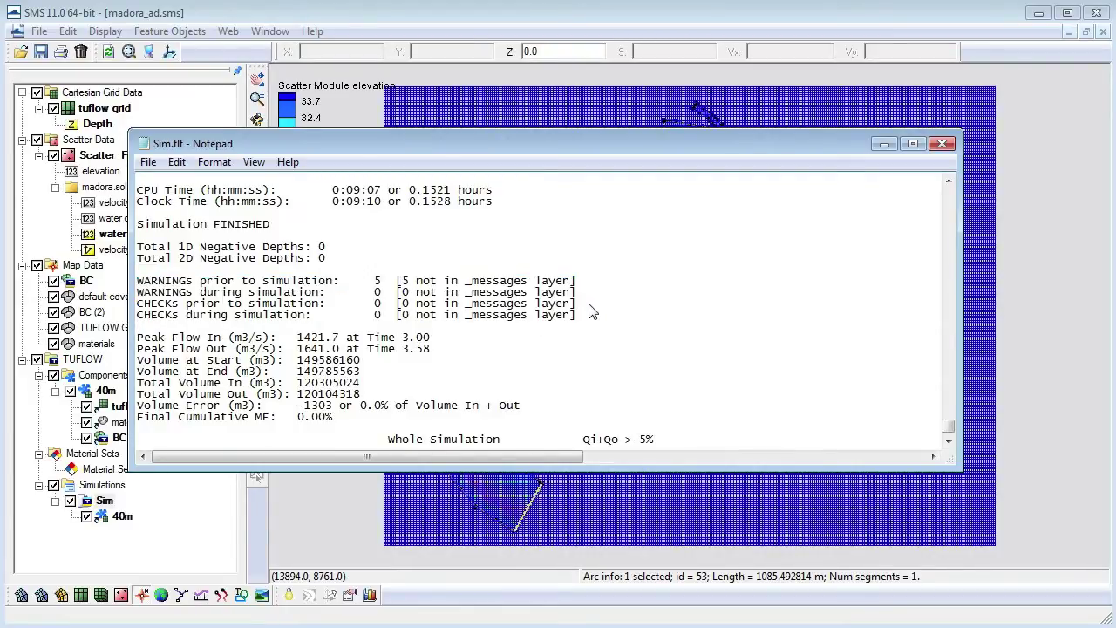
pyautogui.click(942, 143)
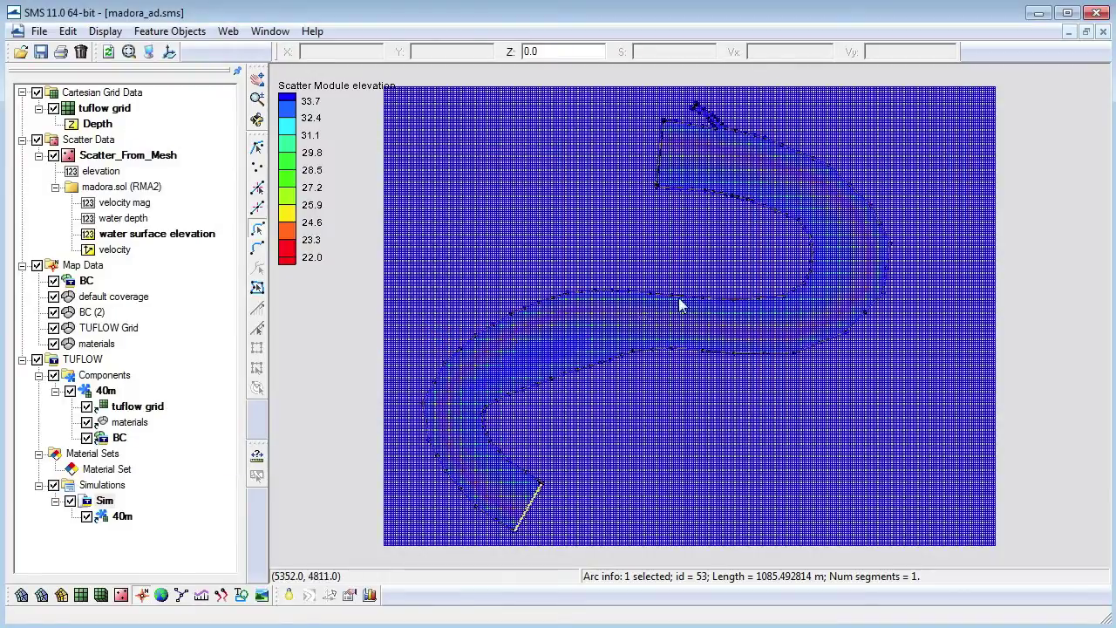
pyautogui.hotkey('alt', 'Tab')
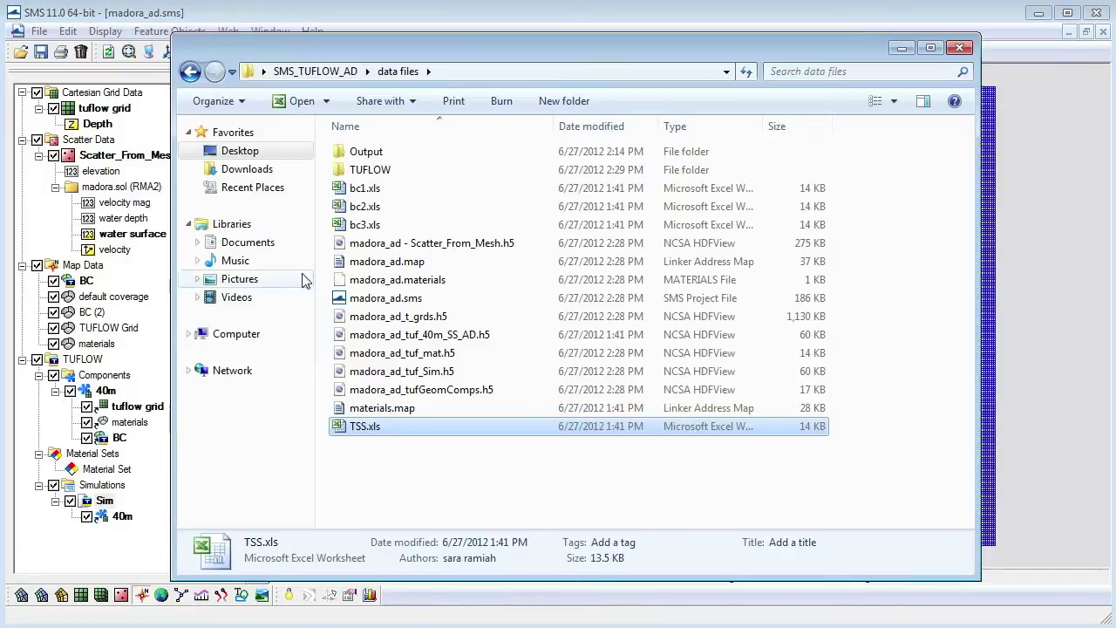
pyautogui.doubleClick(366, 174)
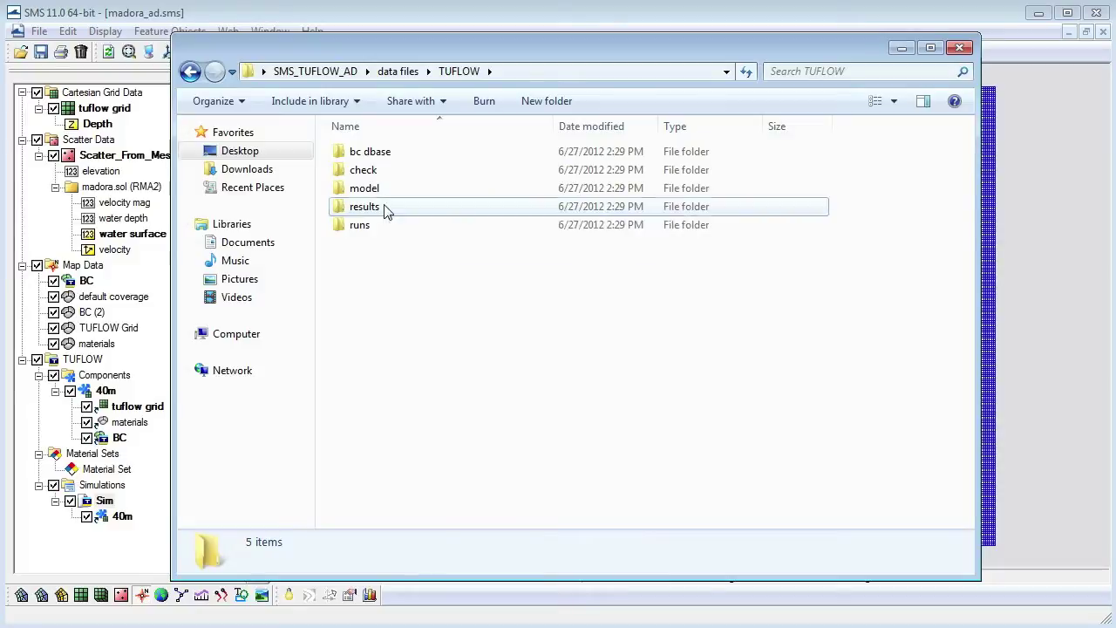
pyautogui.doubleClick(386, 210)
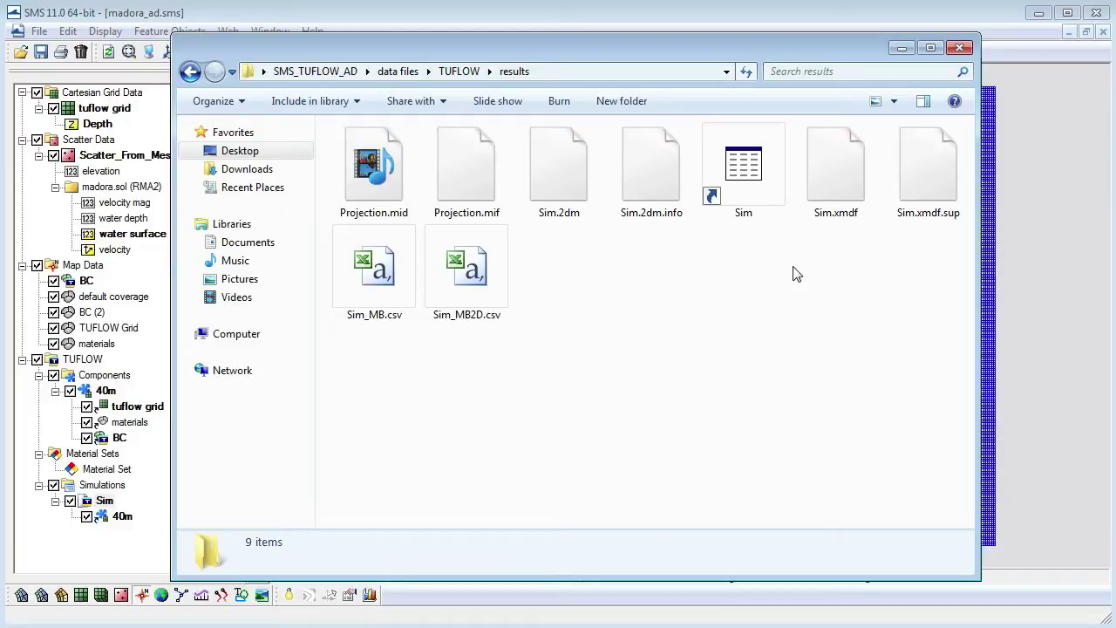
pyautogui.click(964, 49)
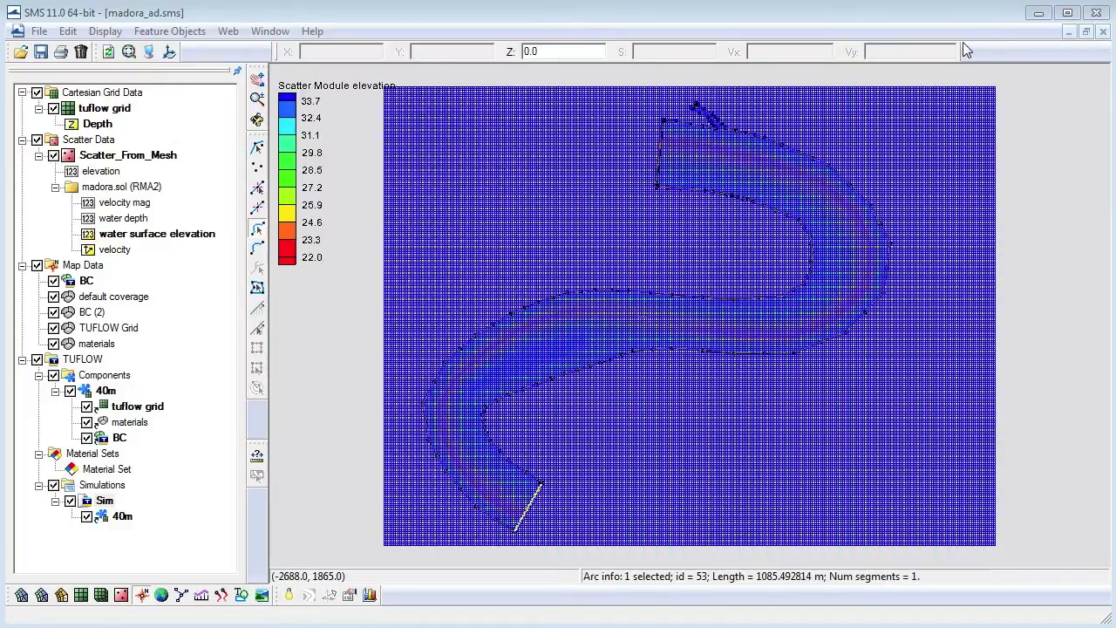
# - Open TUFLOW\results\Sim.xmdf.sup as the Sim results mesh and bring up Display Options
pyautogui.click(39, 32)
pyautogui.click(44, 51)
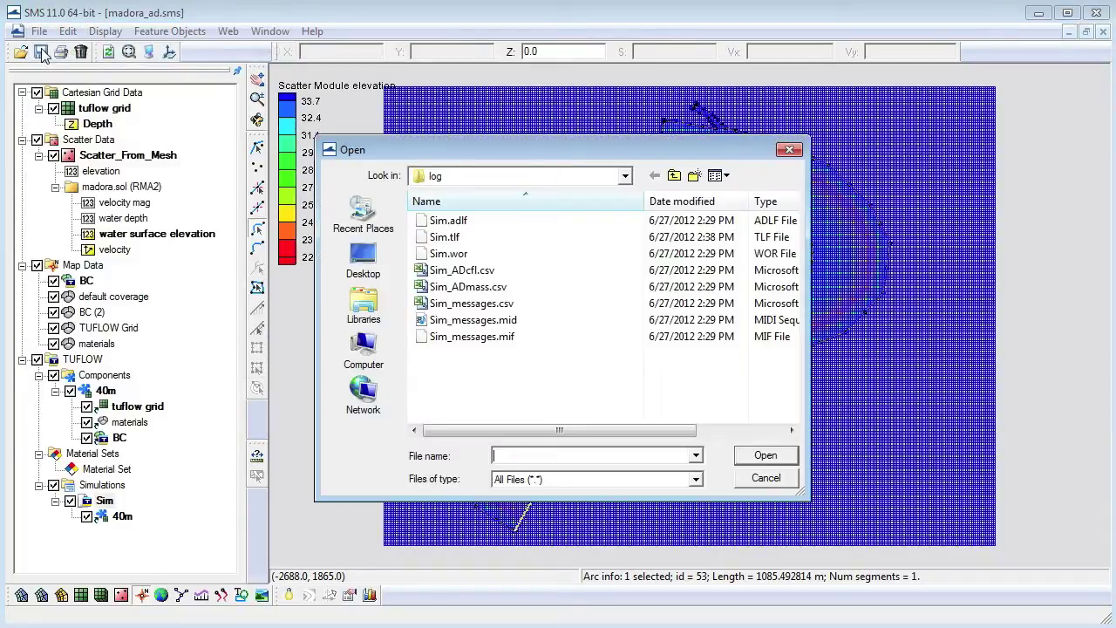
pyautogui.click(673, 176)
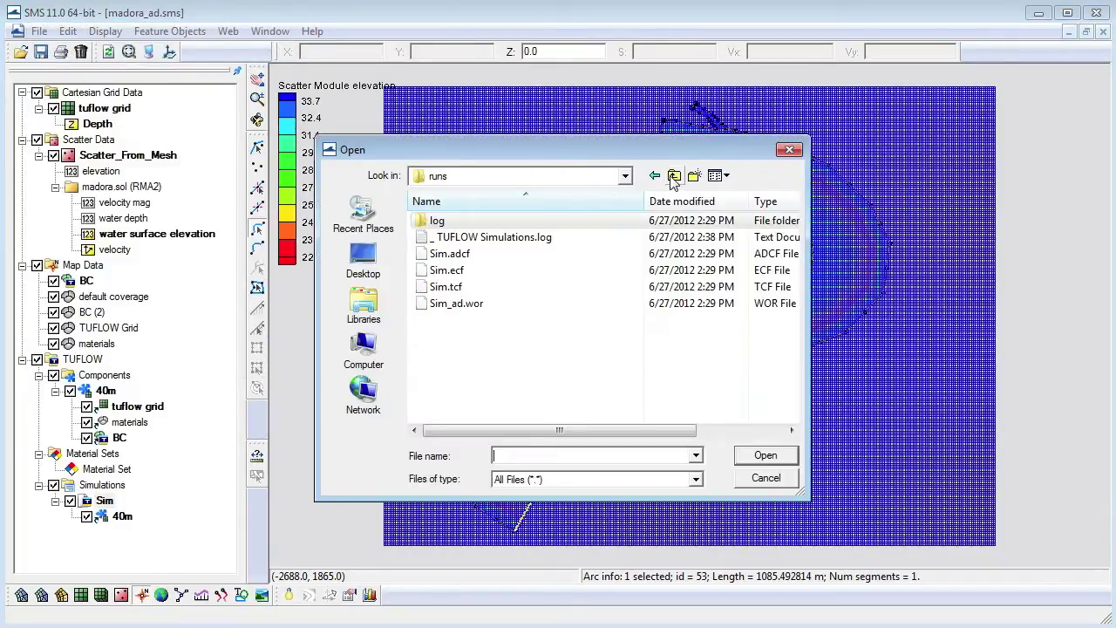
pyautogui.click(673, 176)
pyautogui.doubleClick(512, 271)
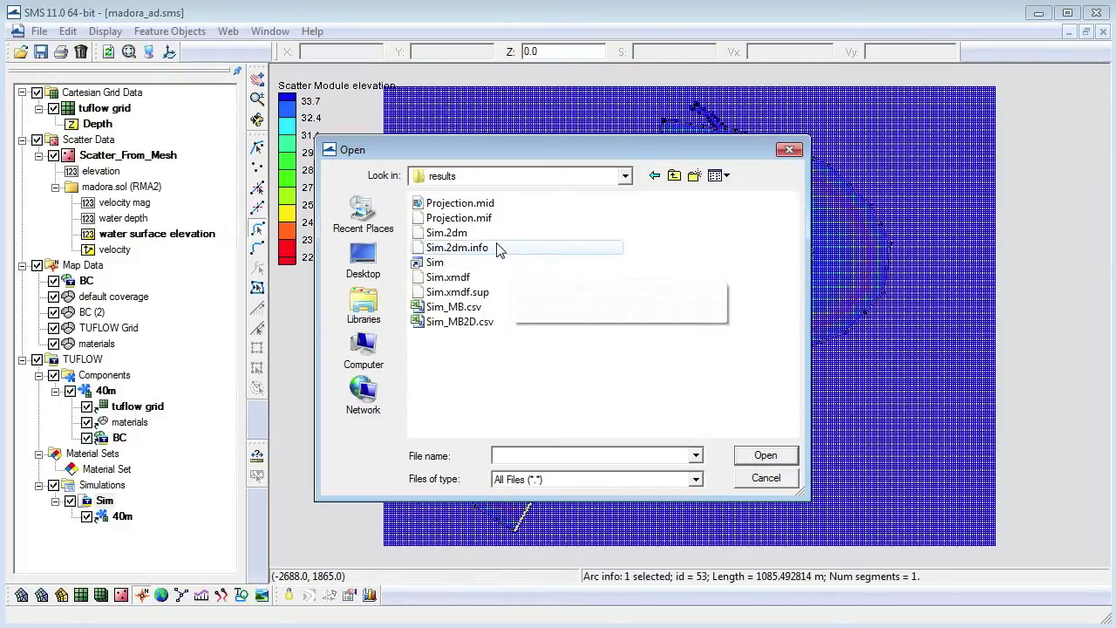
pyautogui.click(488, 293)
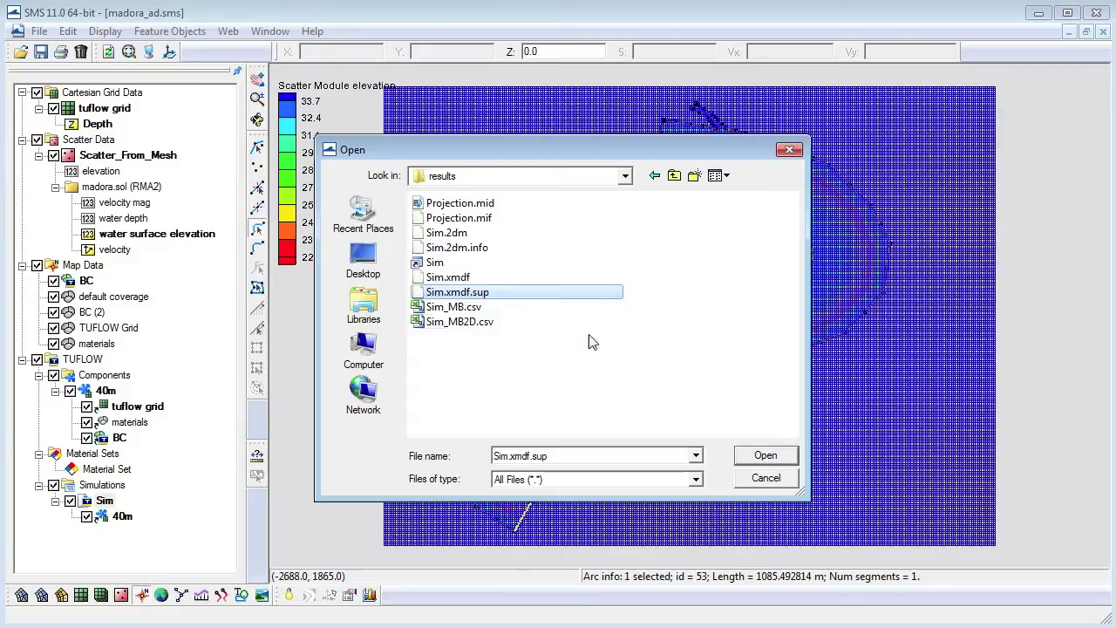
pyautogui.click(765, 456)
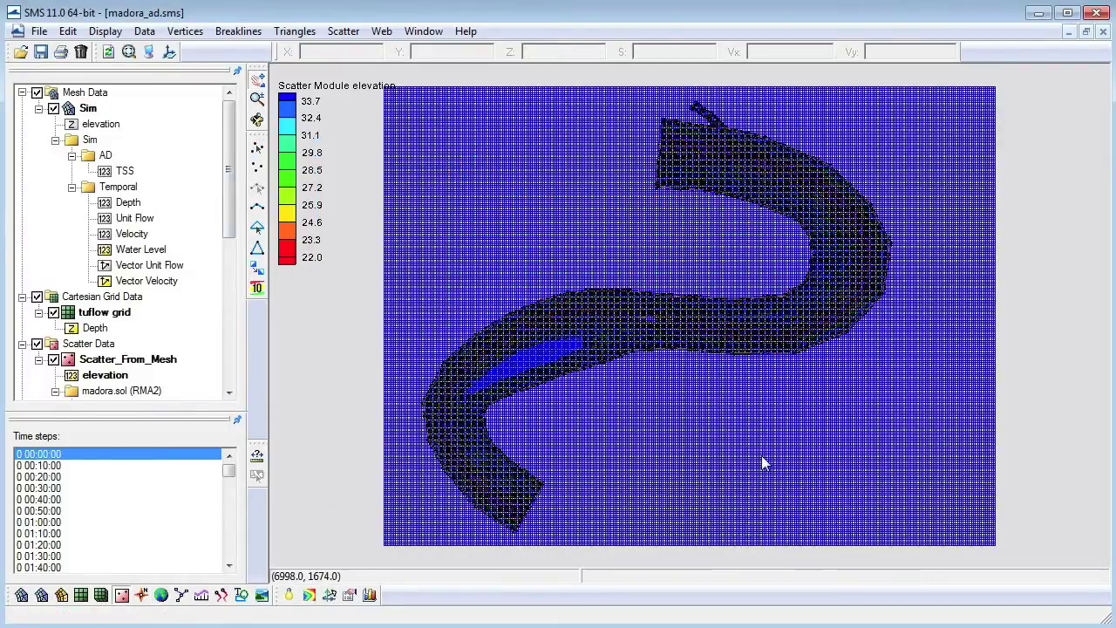
pyautogui.click(149, 52)
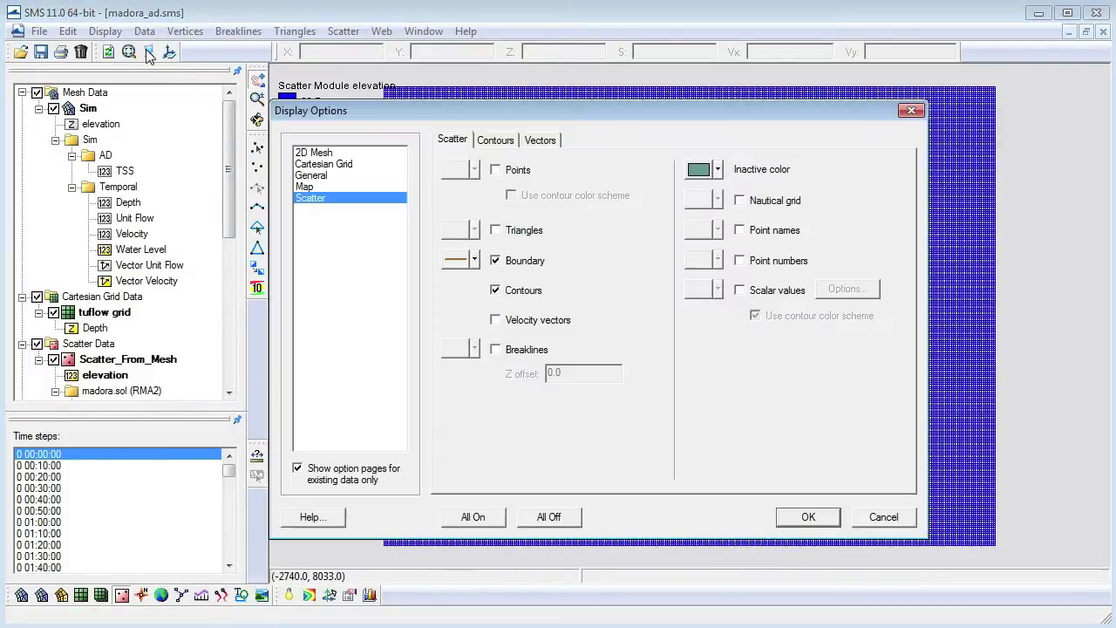